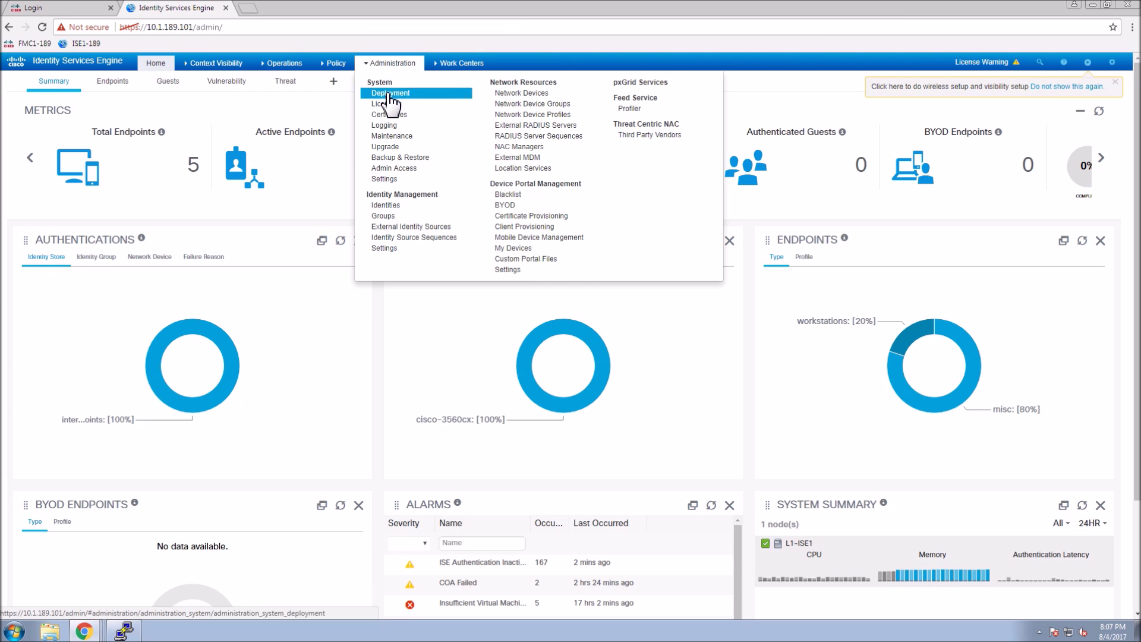
# Tick Enable Device Admin Service on node L1-ISE1 in Deployment and save the node.
pyautogui.click(384, 93)
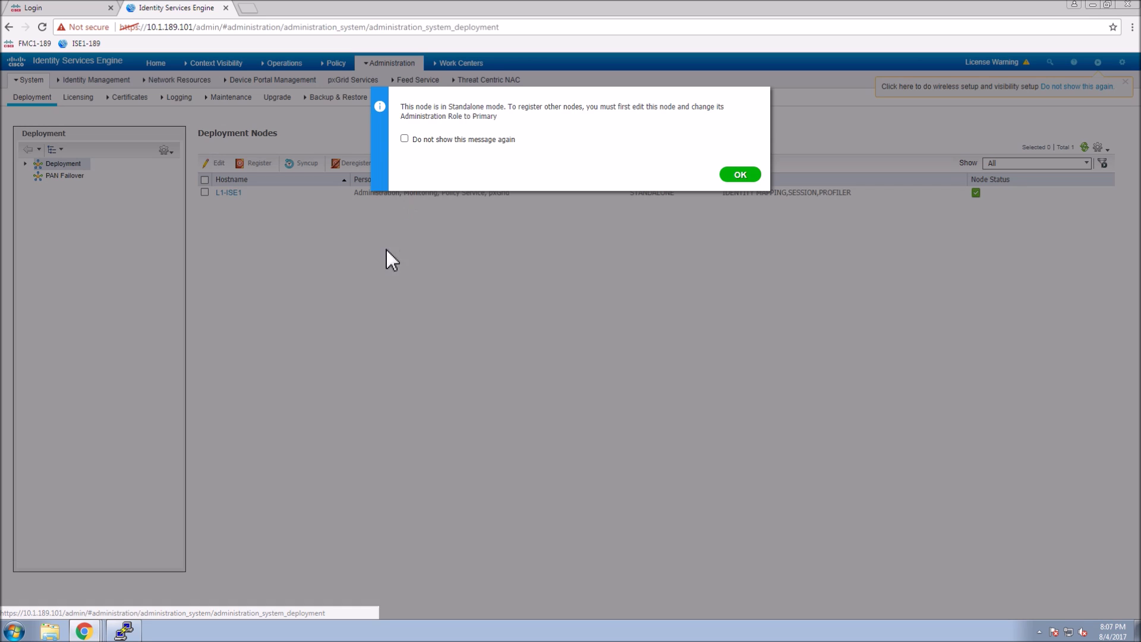
pyautogui.click(739, 177)
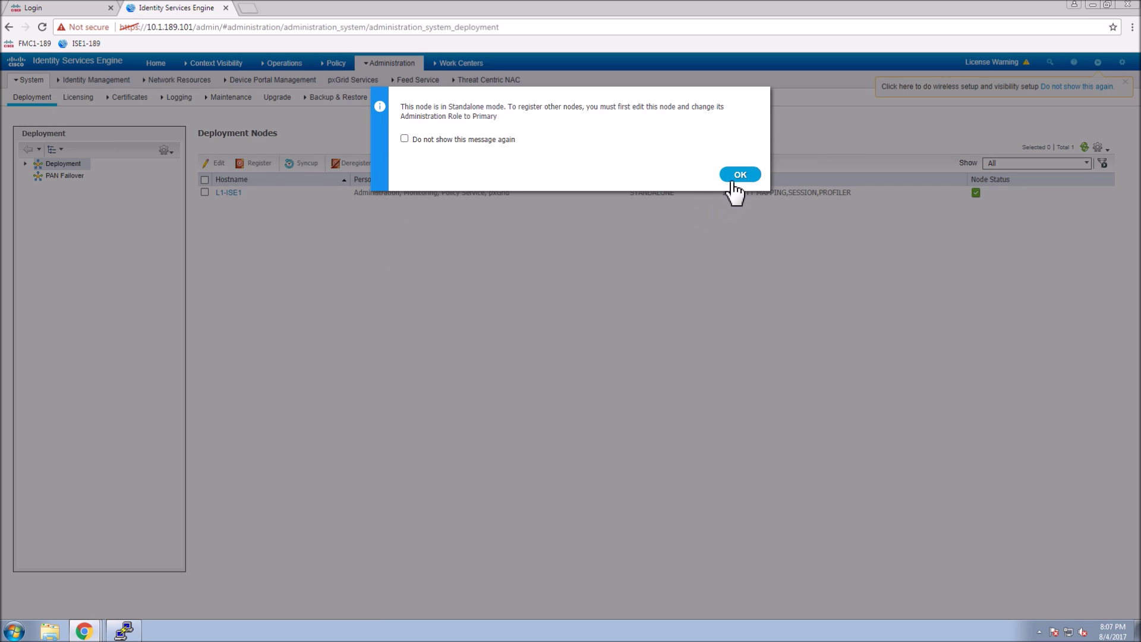
pyautogui.click(204, 192)
pyautogui.click(217, 163)
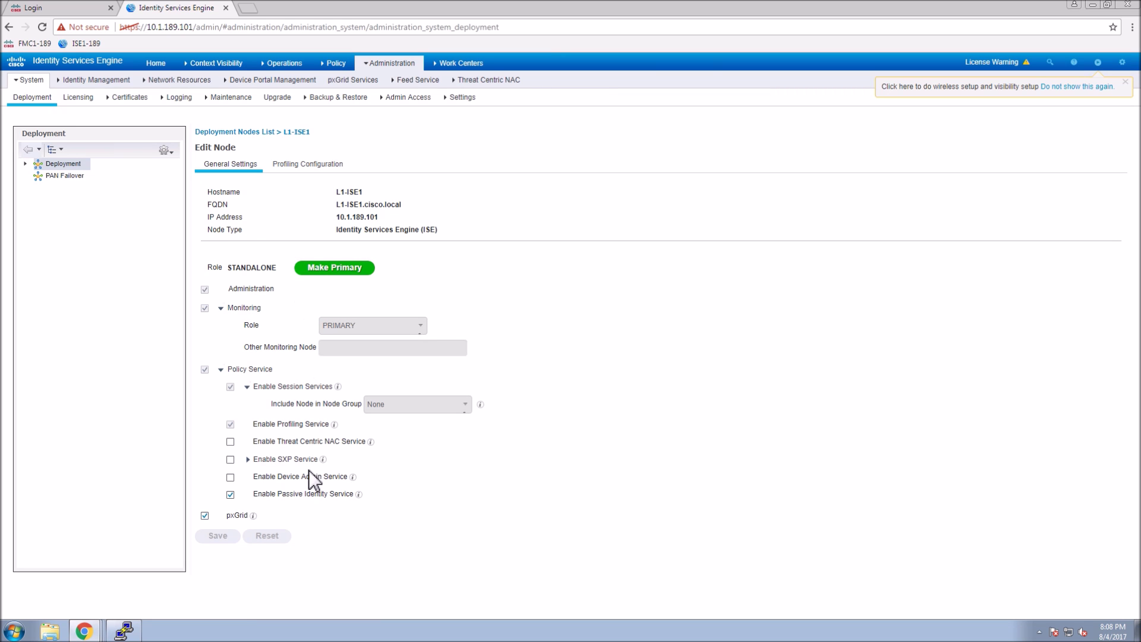
pyautogui.click(230, 477)
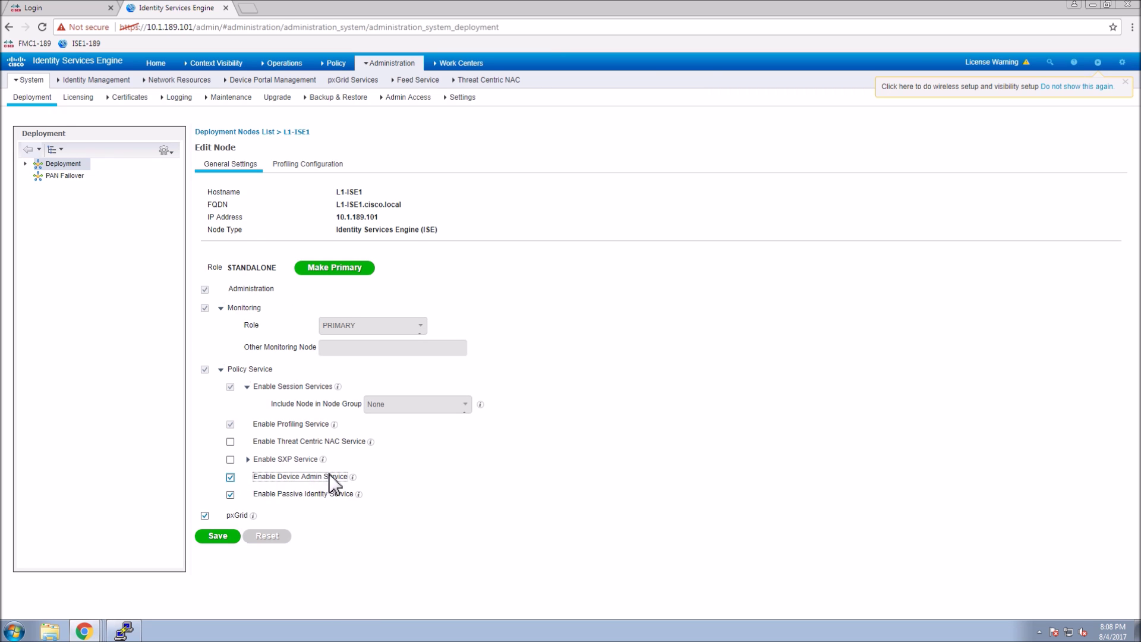
pyautogui.moveTo(354, 478)
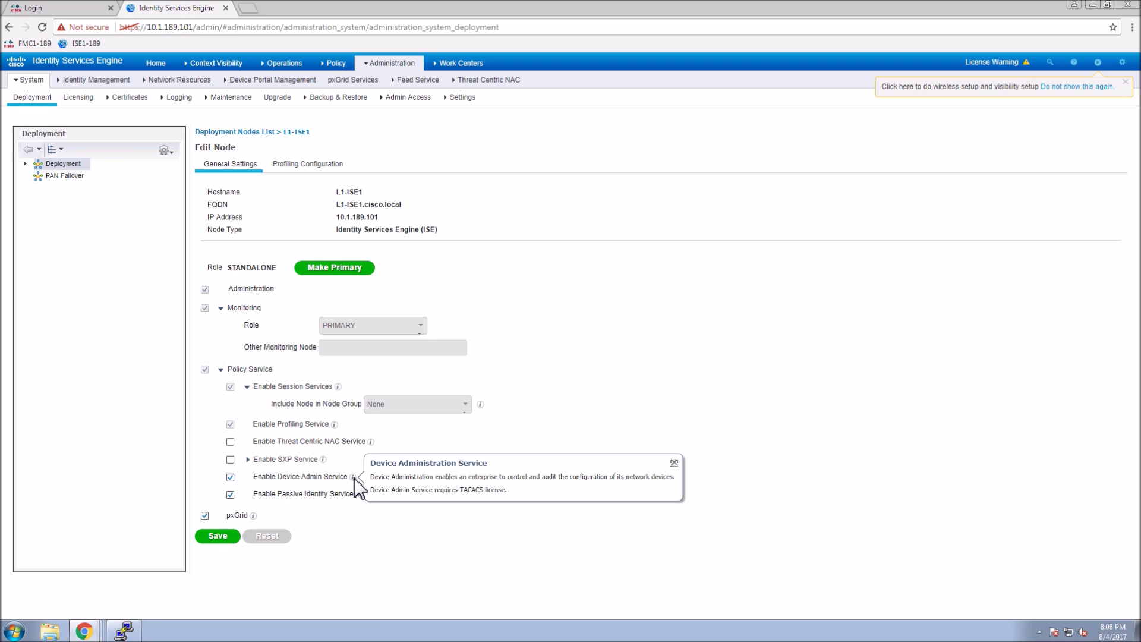
pyautogui.click(219, 538)
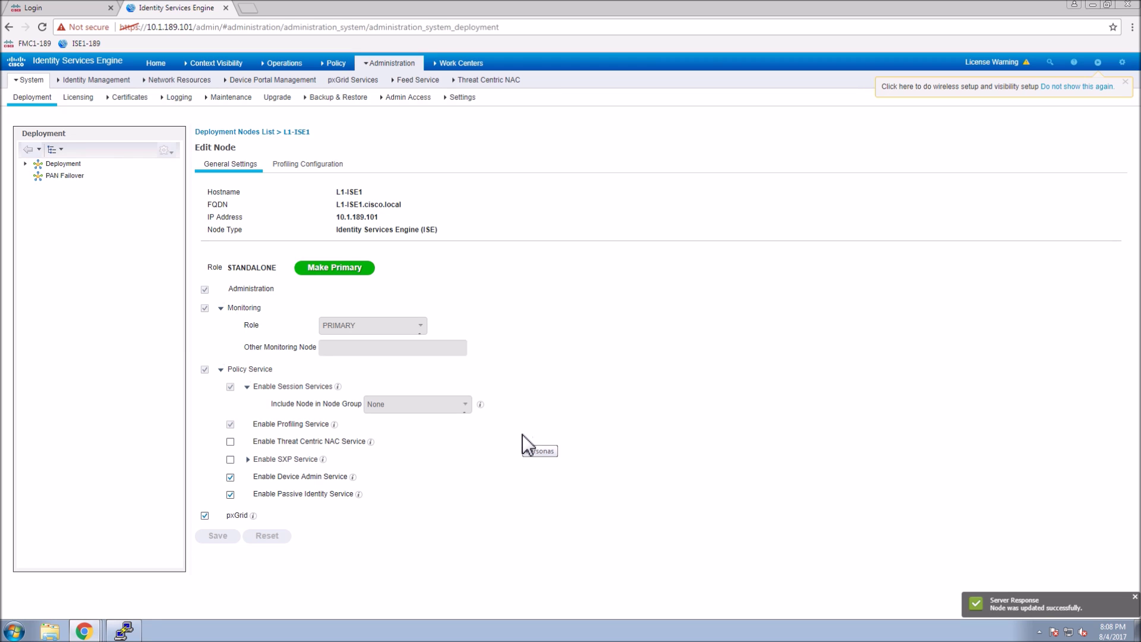
pyautogui.click(461, 65)
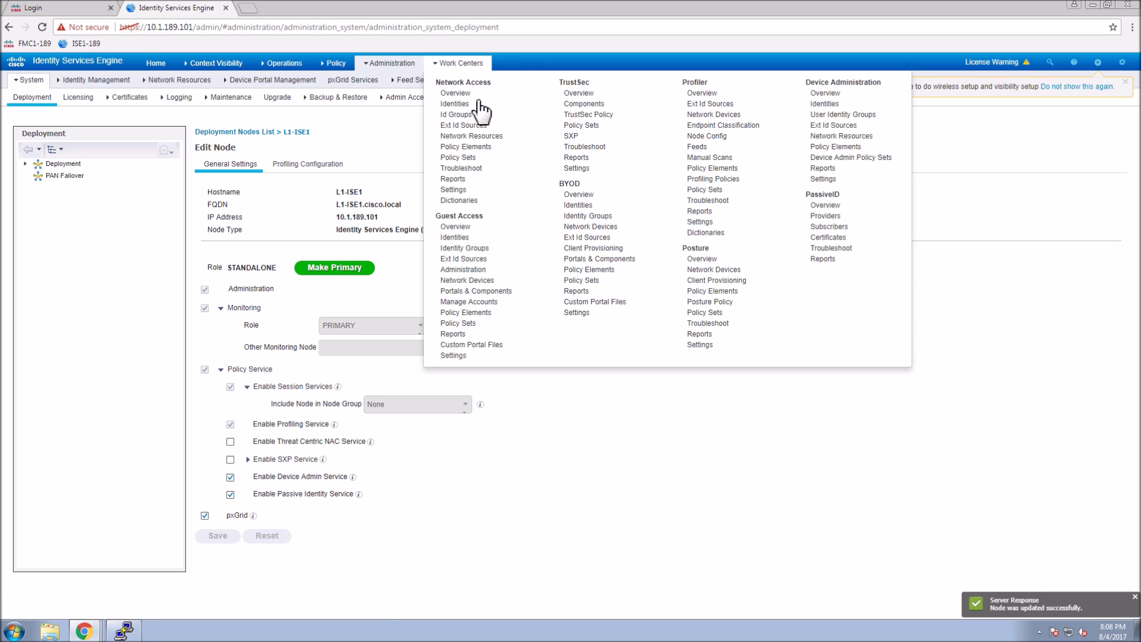
# Save the Device Administration deployment with L1-ISE1 on TACACS port 49.
pyautogui.click(825, 94)
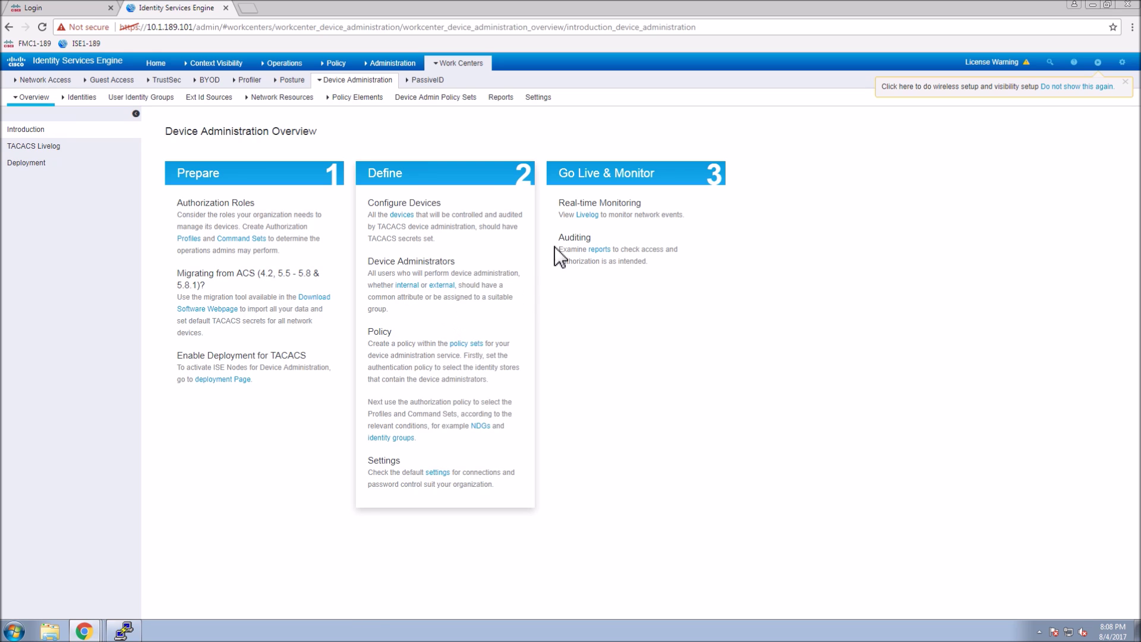
pyautogui.click(32, 165)
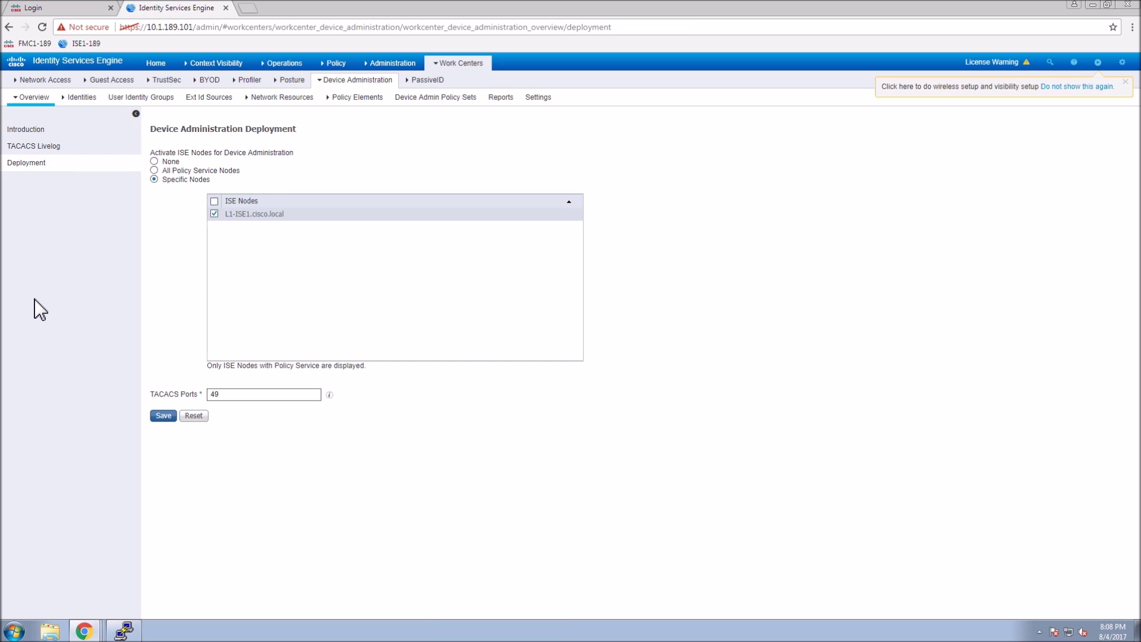
pyautogui.press('Return')
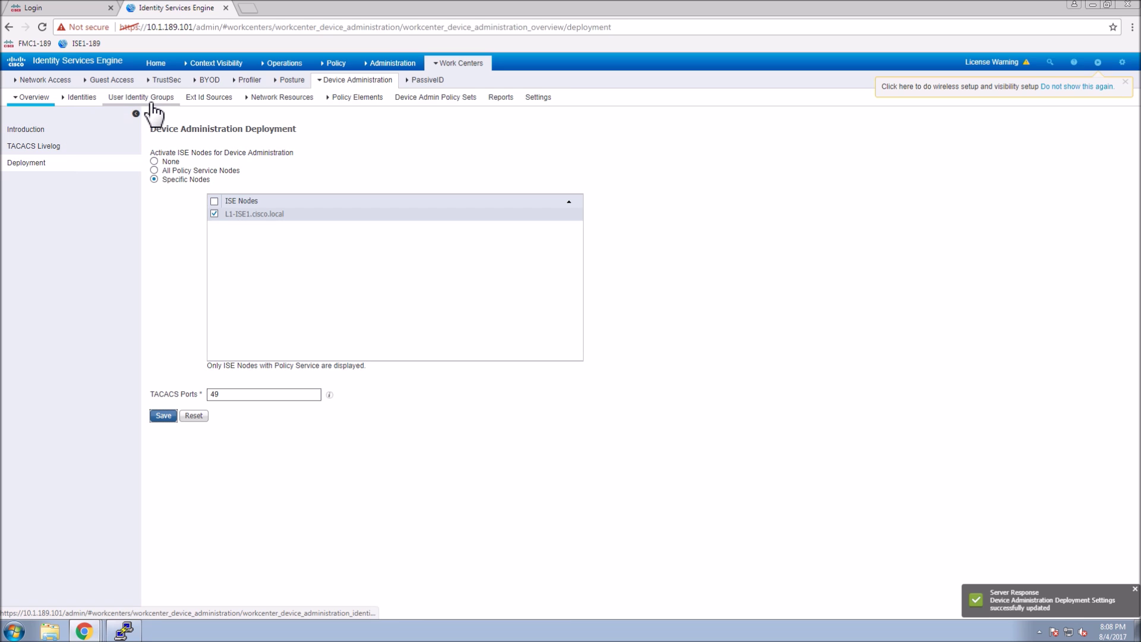
pyautogui.click(151, 101)
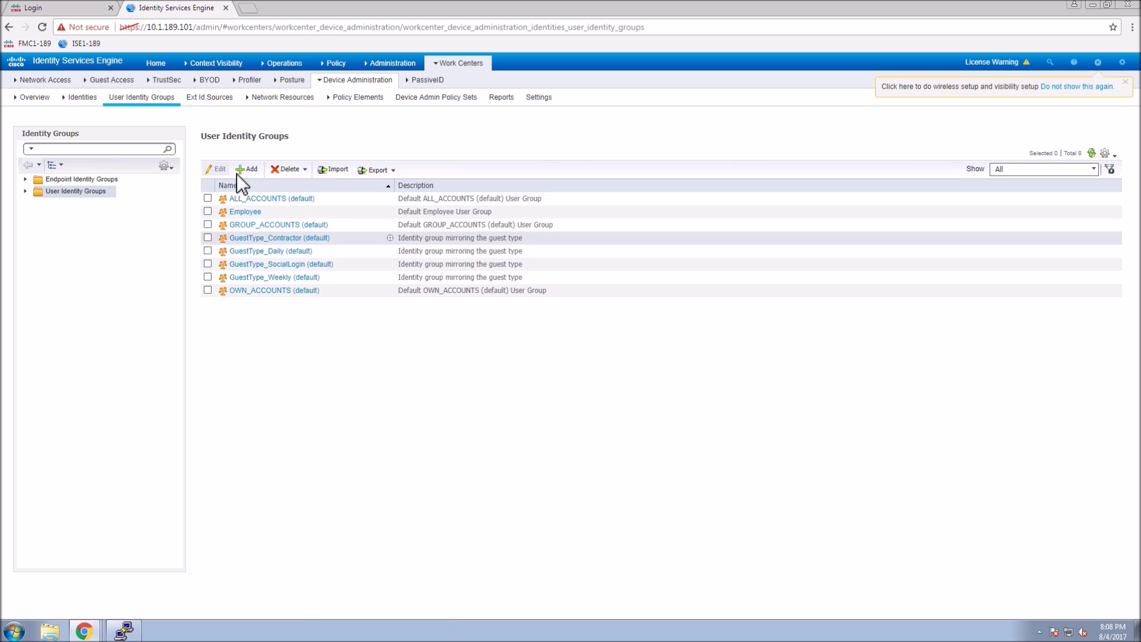
# Add and submit the groups All-Device-Admin and All-Device-Helpdesk one after the other.
pyautogui.click(250, 170)
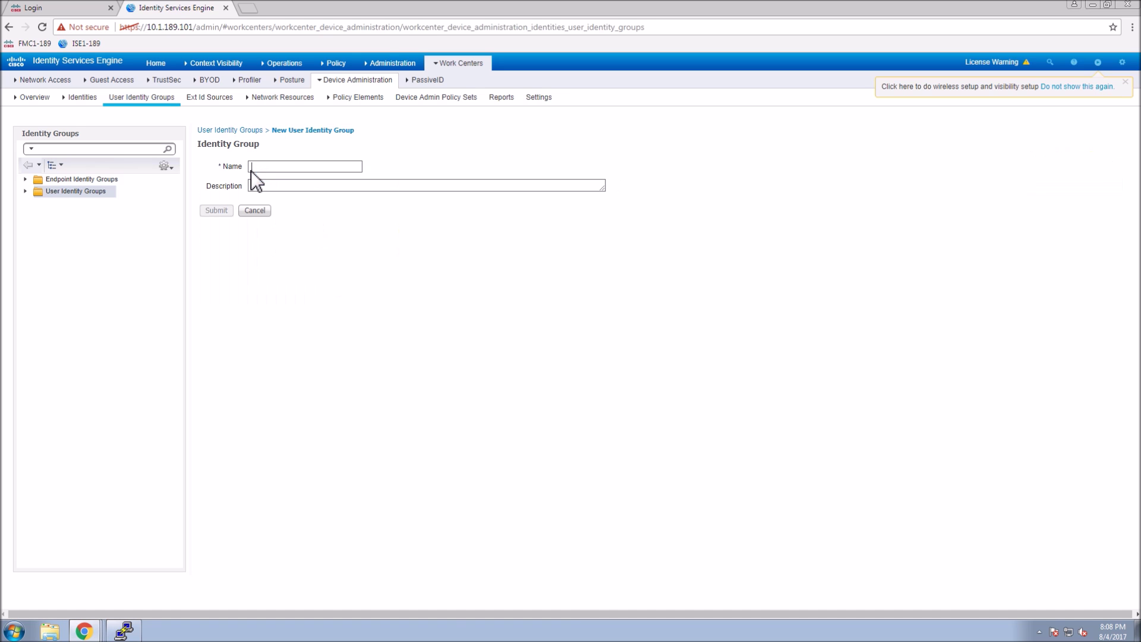
pyautogui.write('All-Device-Admin')
pyautogui.click(217, 212)
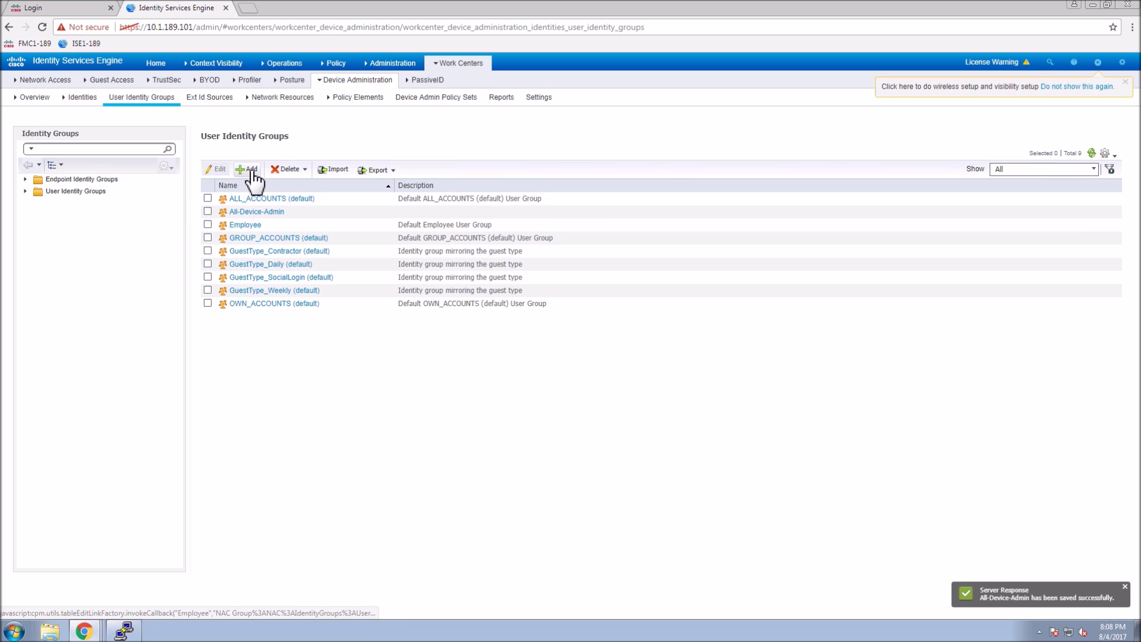
pyautogui.click(248, 169)
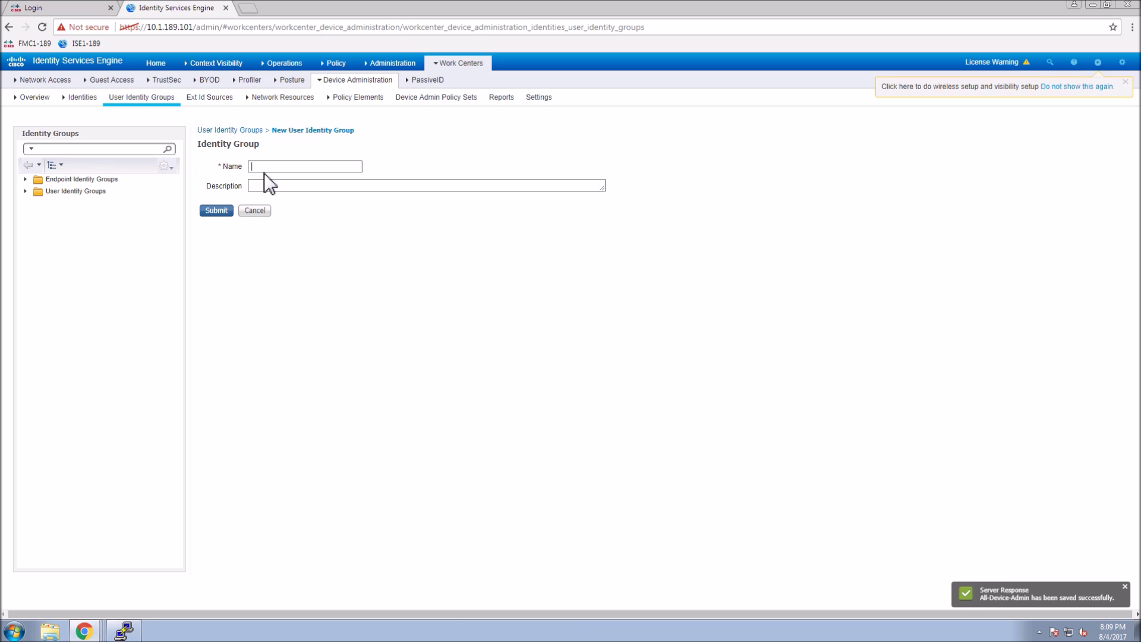
pyautogui.write('All')
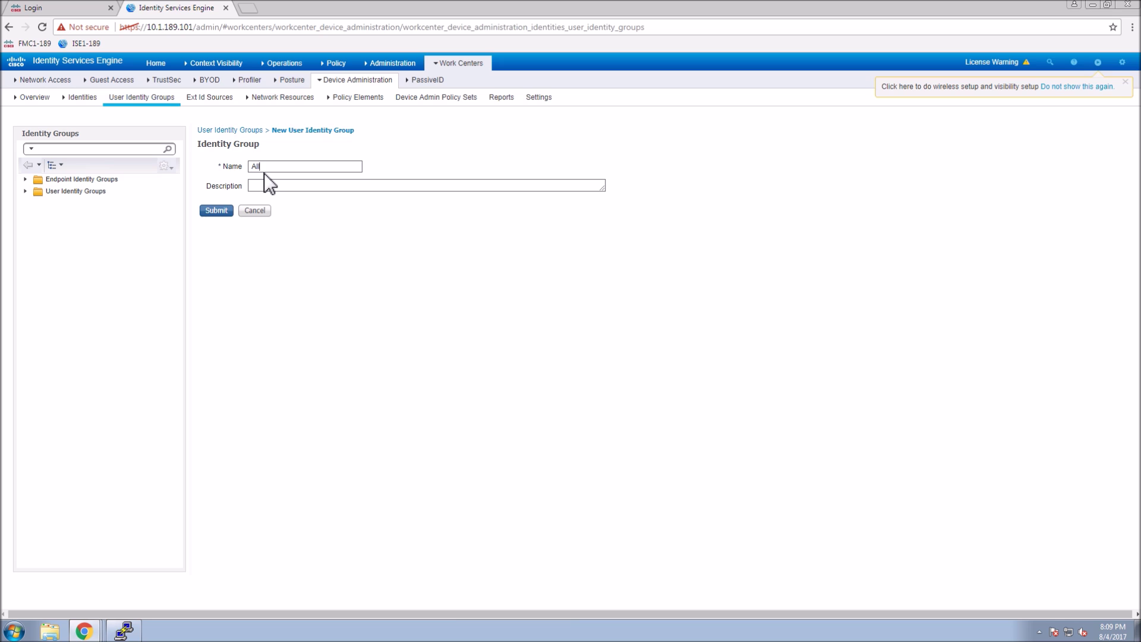
pyautogui.write('-Device-Helpdesk')
pyautogui.click(229, 214)
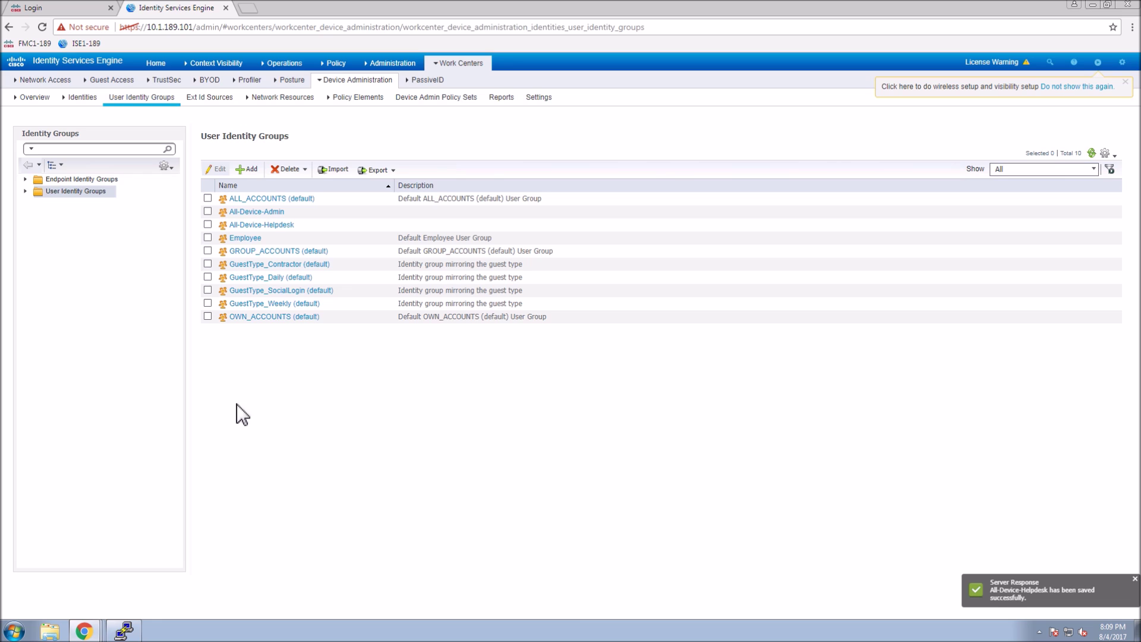
pyautogui.click(85, 100)
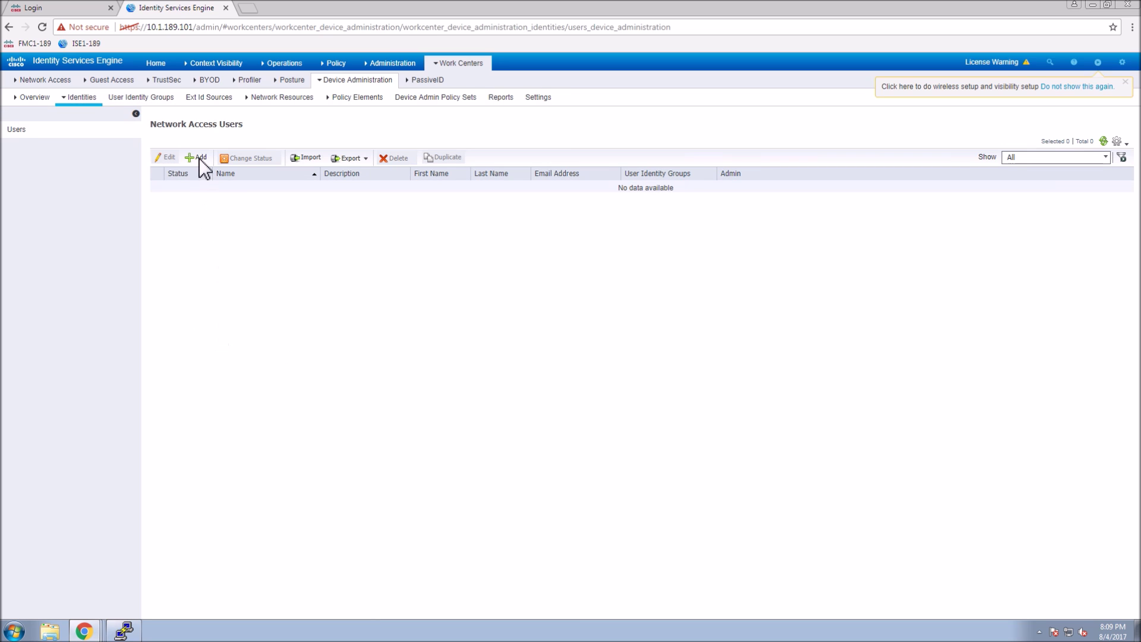
# Start a new network access user named alladmin and enter its login and enable passwords.
pyautogui.click(198, 158)
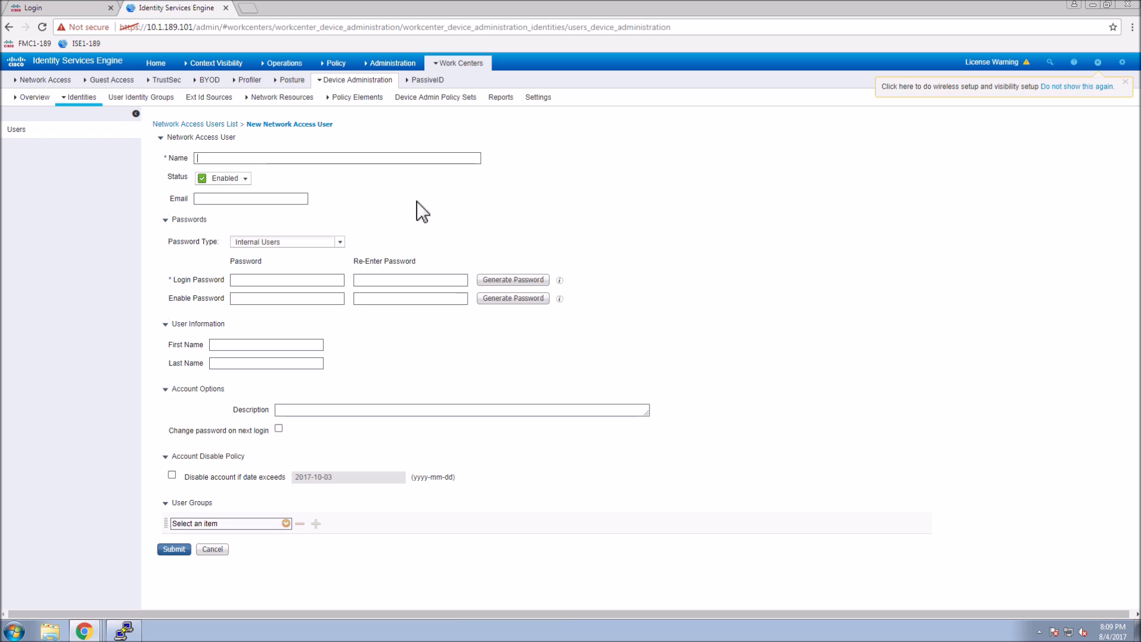
pyautogui.click(263, 165)
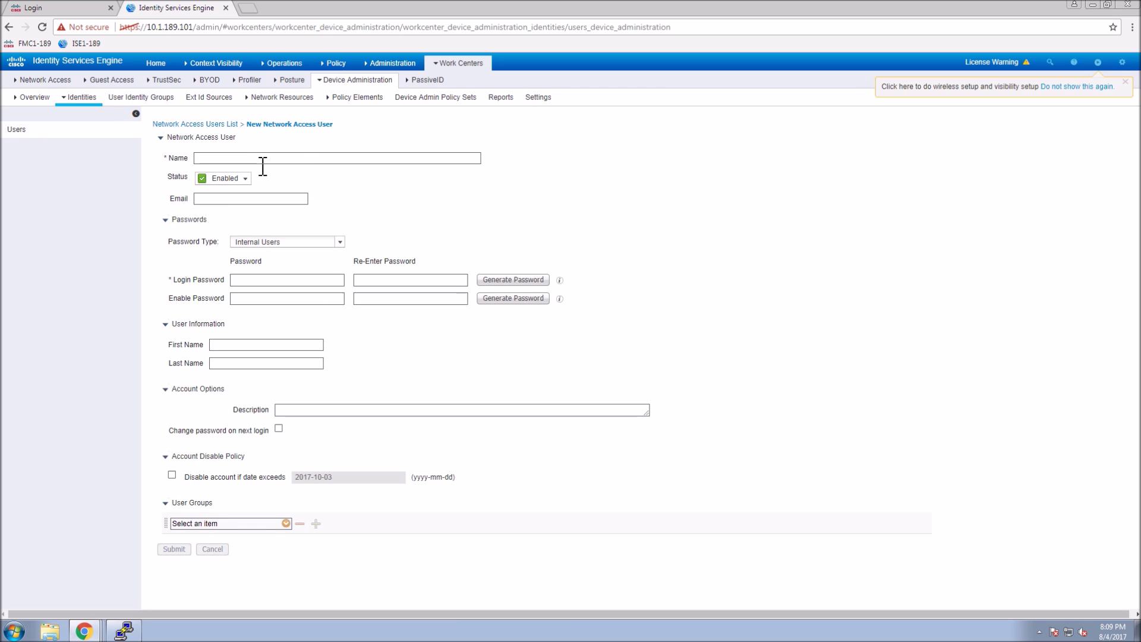
pyautogui.write('alladmin')
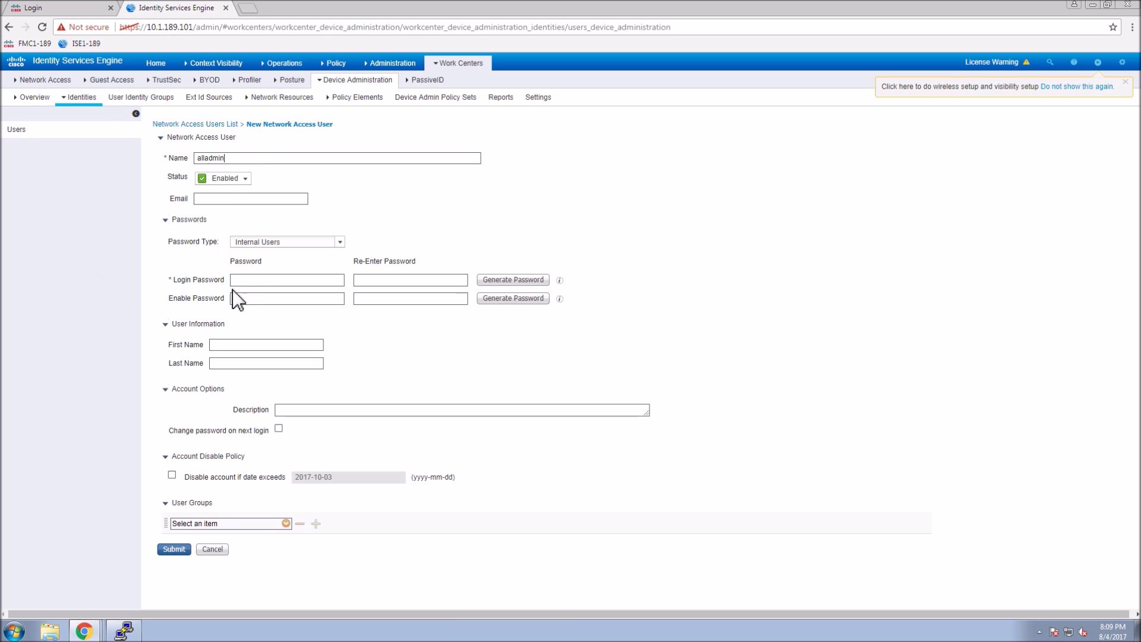
pyautogui.click(257, 285)
pyautogui.write('Cisco1234Cisco1')
pyautogui.click(286, 306)
pyautogui.write('Cisco12345Cisco1234')
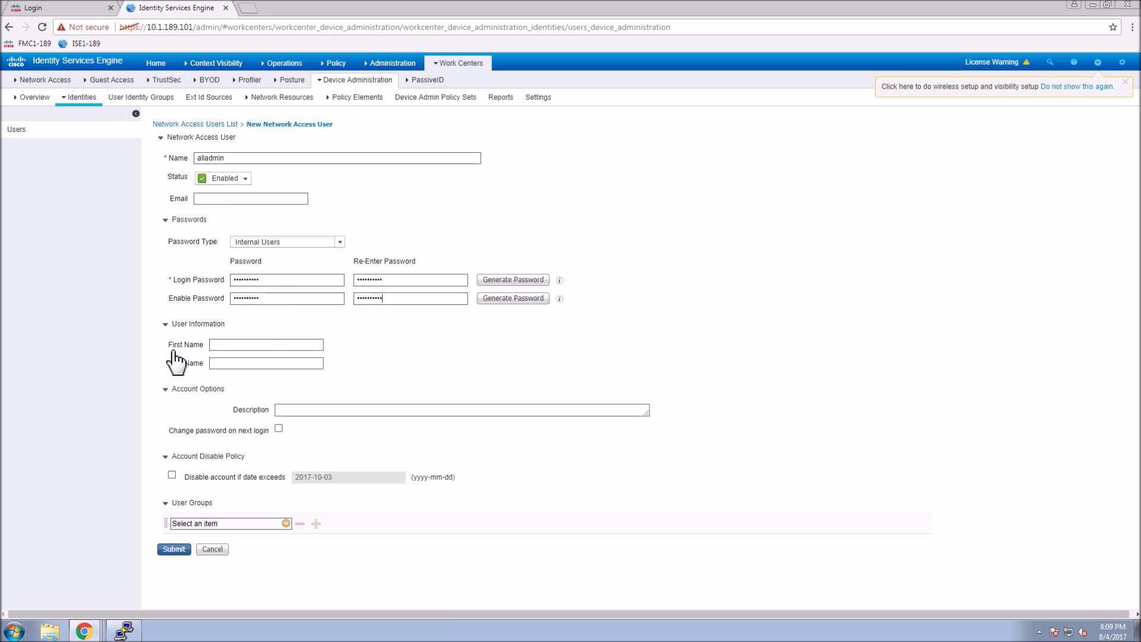
# Give alladmin first name alladmin, assign group All-Device-Admin, and submit the user.
pyautogui.click(239, 346)
pyautogui.write('all')
pyautogui.write('admin')
pyautogui.click(287, 524)
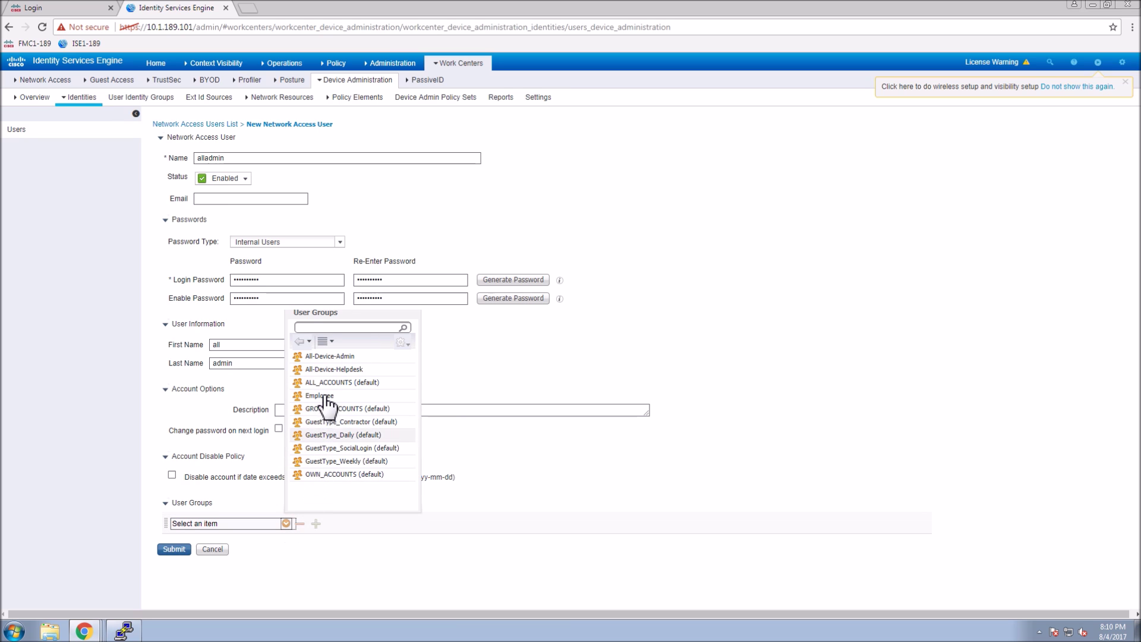
pyautogui.click(330, 357)
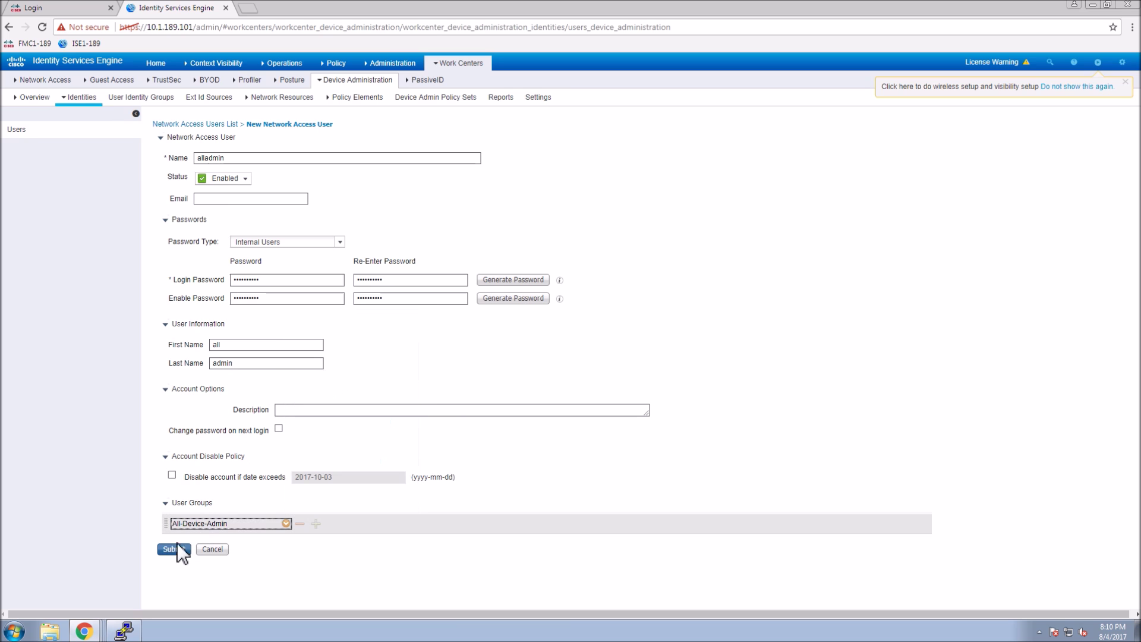
pyautogui.click(176, 549)
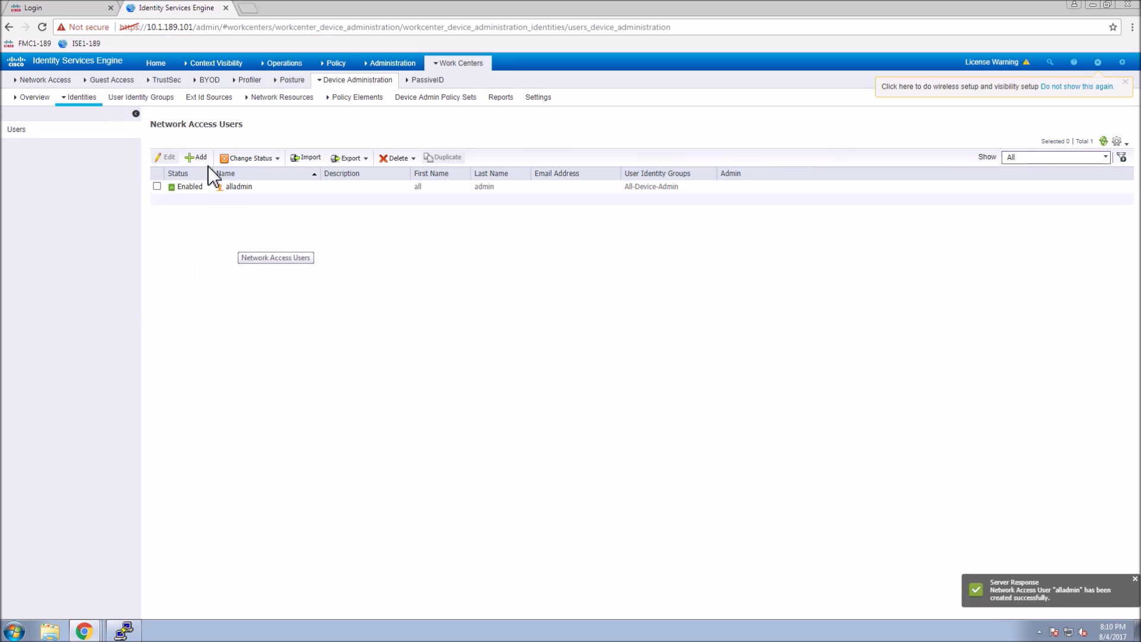
pyautogui.click(197, 157)
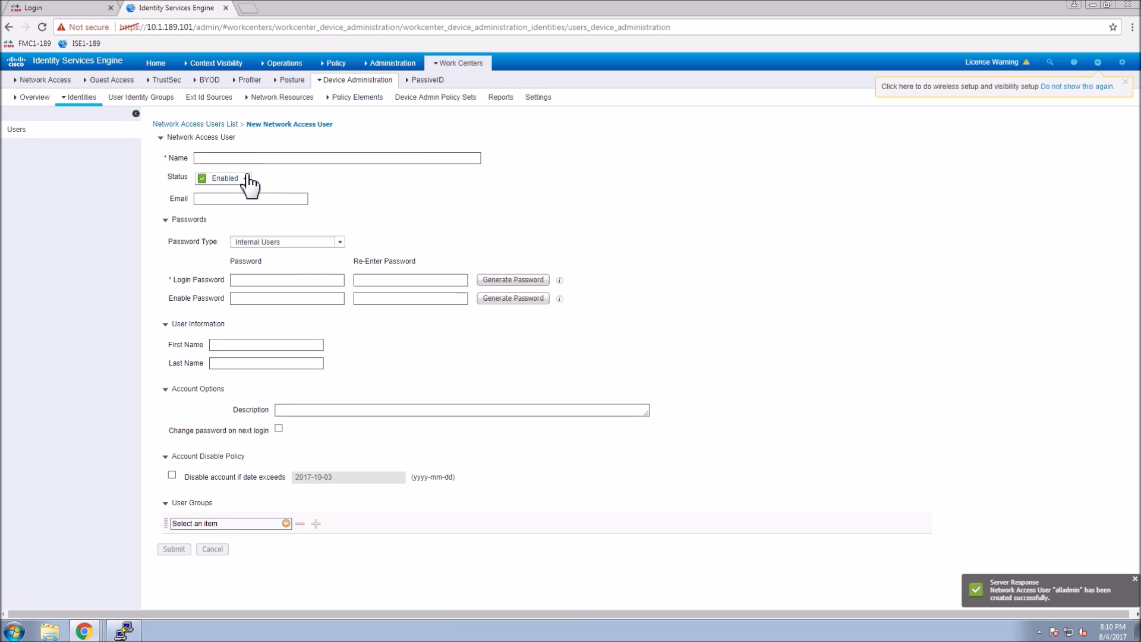
# Name the new user hdadmin and enter its login and enable passwords with confirmations.
pyautogui.write('hd')
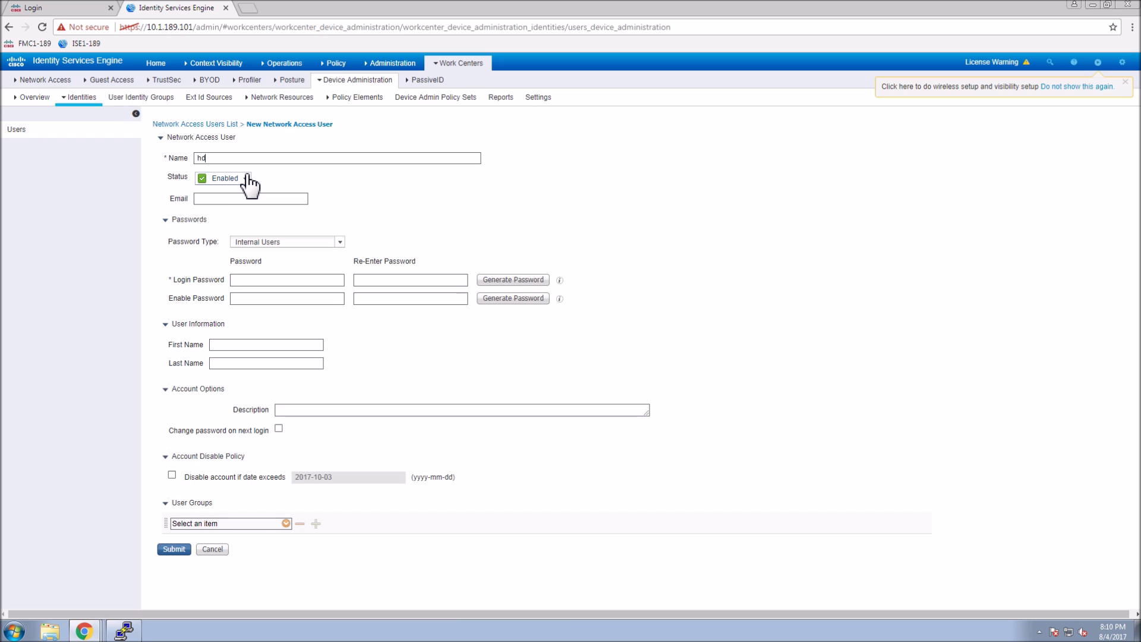
pyautogui.write('admin')
pyautogui.click(246, 281)
pyautogui.write('*******')
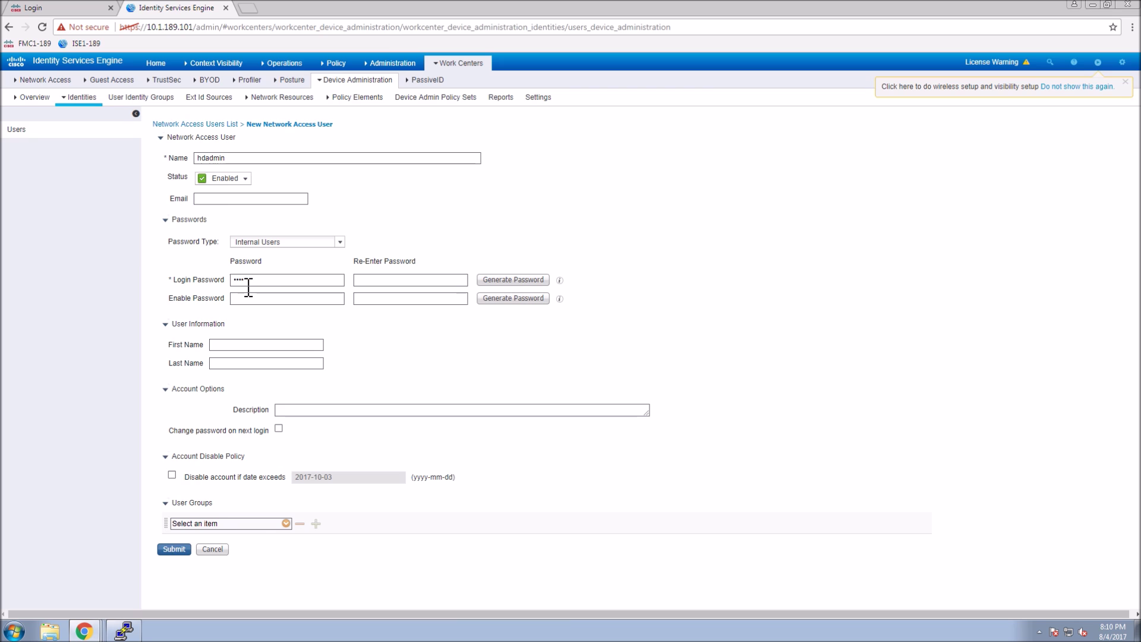
pyautogui.write('***********')
pyautogui.press('Tab')
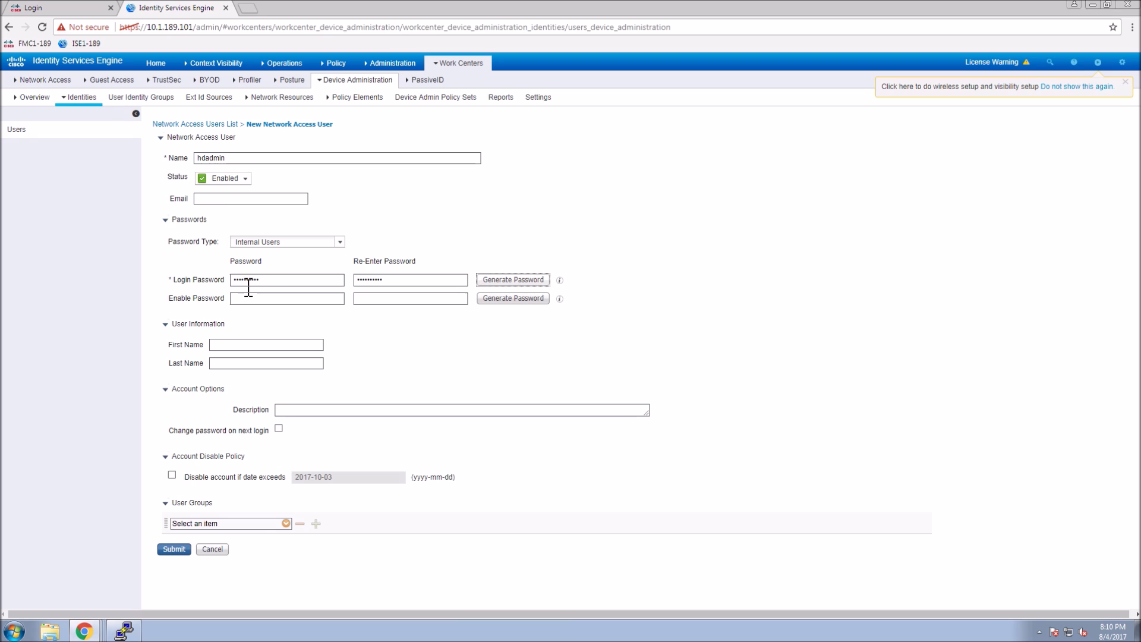
pyautogui.click(273, 300)
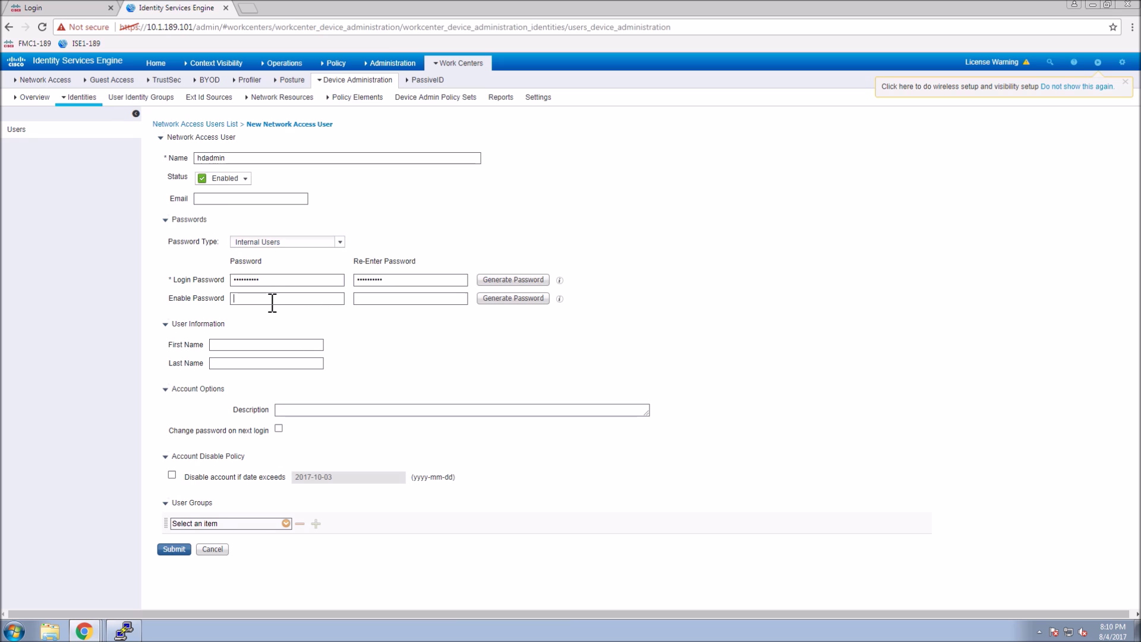
pyautogui.write('*********')
pyautogui.press('Tab')
pyautogui.write('********')
# Set name helpdesk admin, assign group All-Device-Helpdesk, and submit hdadmin.
pyautogui.click(225, 348)
pyautogui.write('helpdesk')
pyautogui.write('admin')
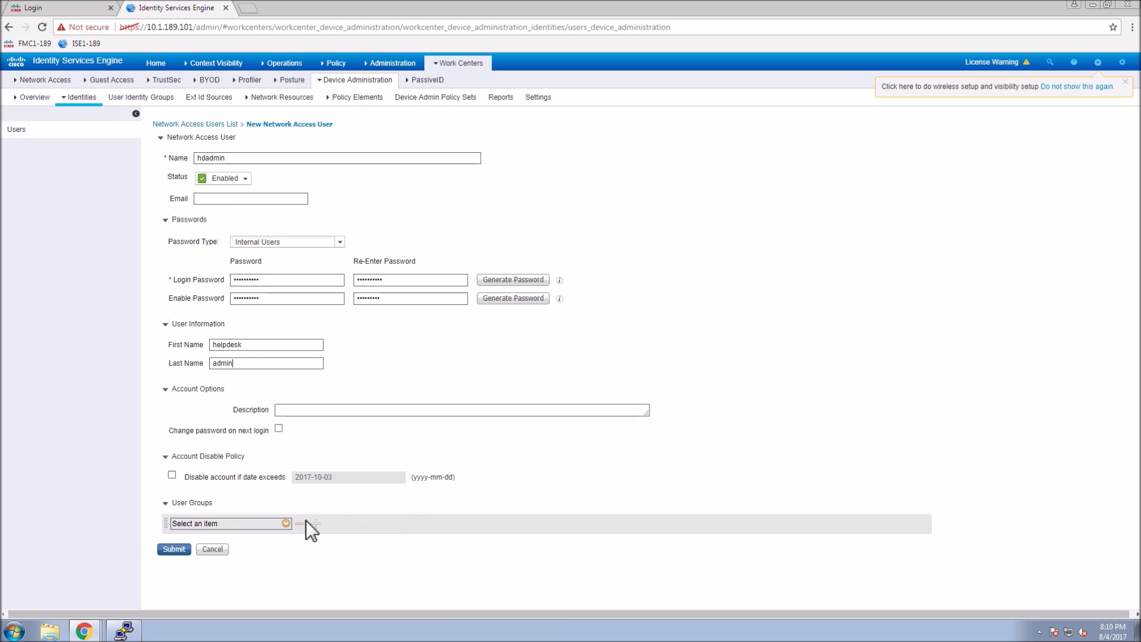
pyautogui.click(286, 523)
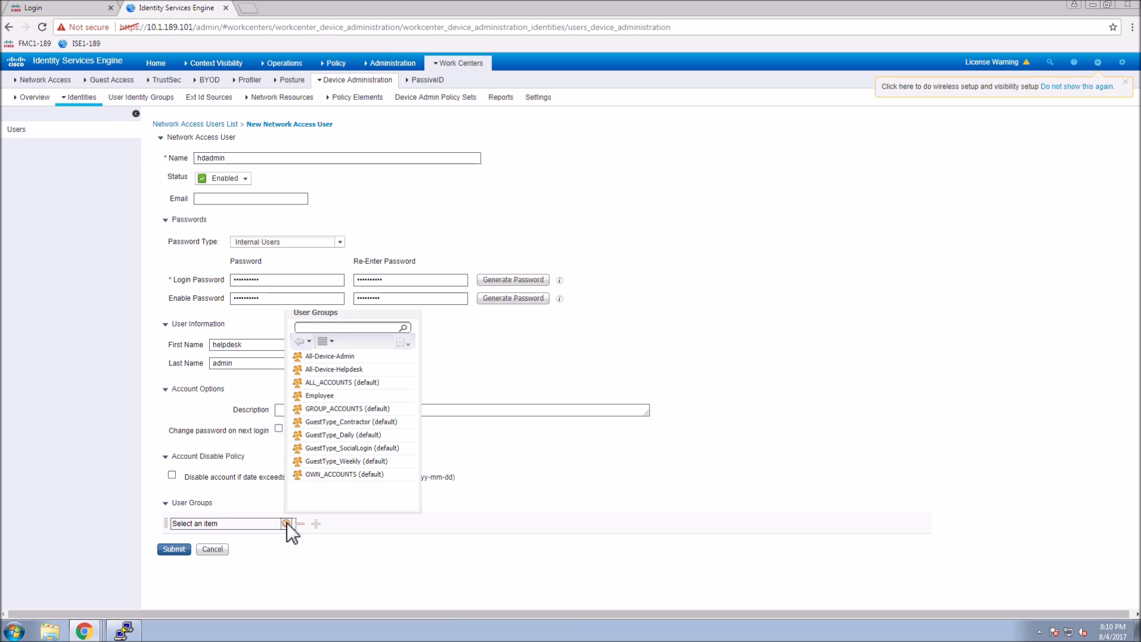
pyautogui.click(326, 369)
pyautogui.click(174, 549)
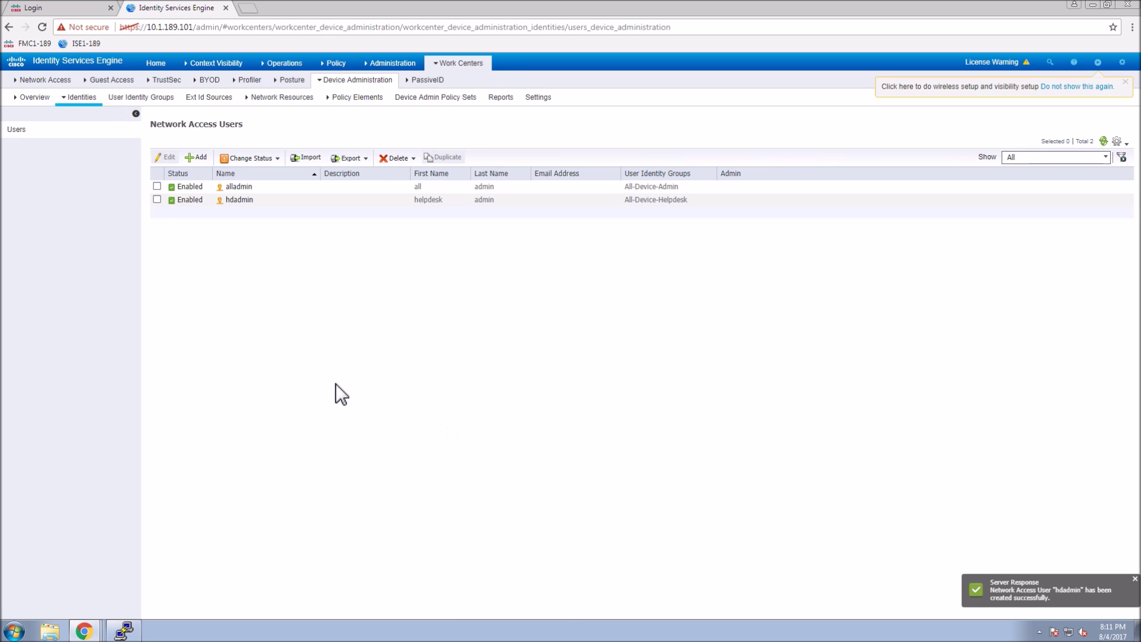
# Add TACACS command set All-Device-Admin-Priv15 with 'Permit any command' ticked and submit it.
pyautogui.click(333, 100)
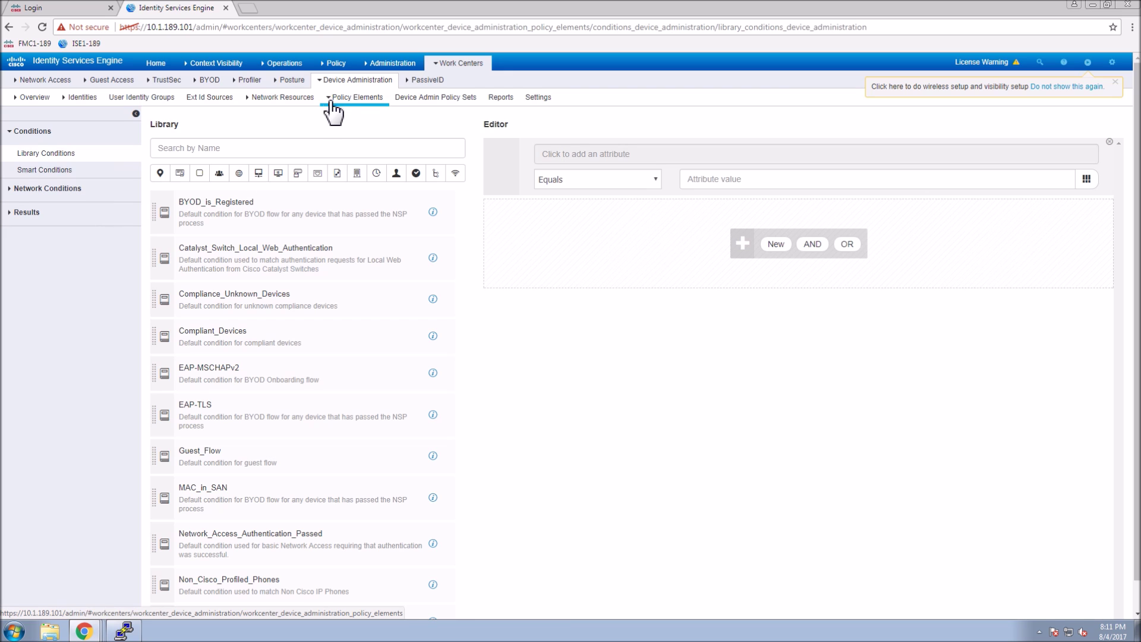
pyautogui.click(47, 215)
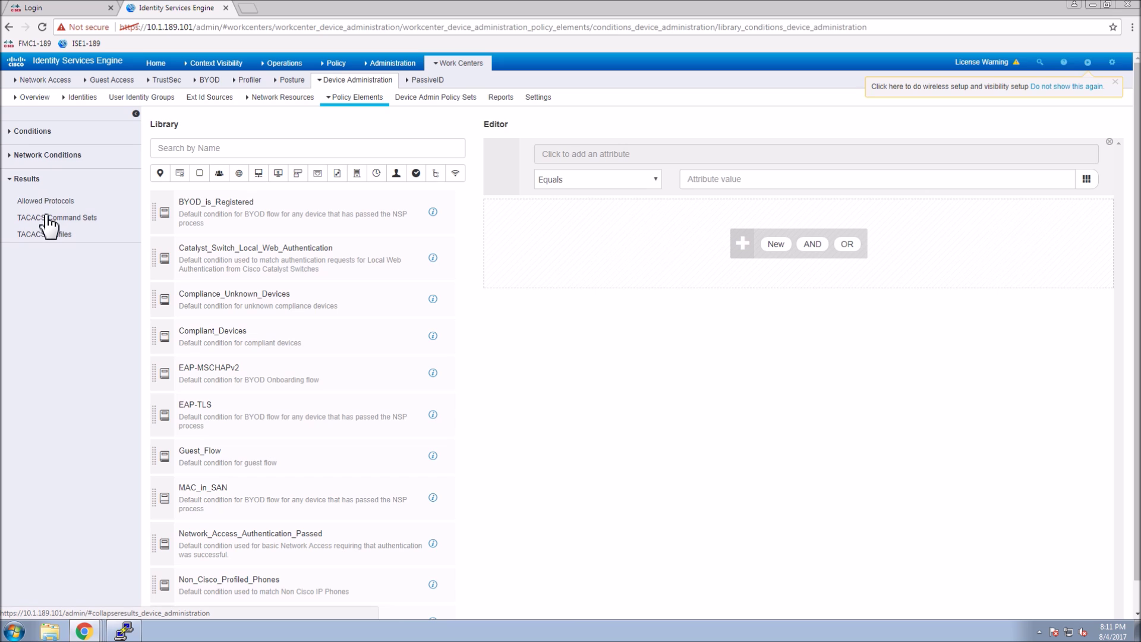
pyautogui.click(48, 218)
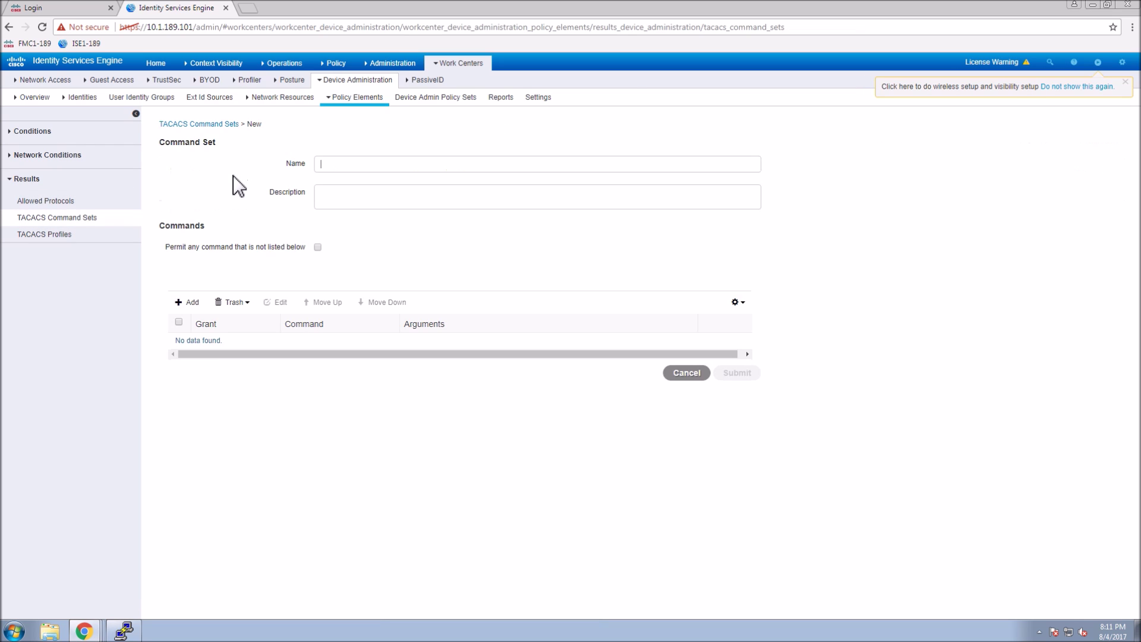
pyautogui.write('All')
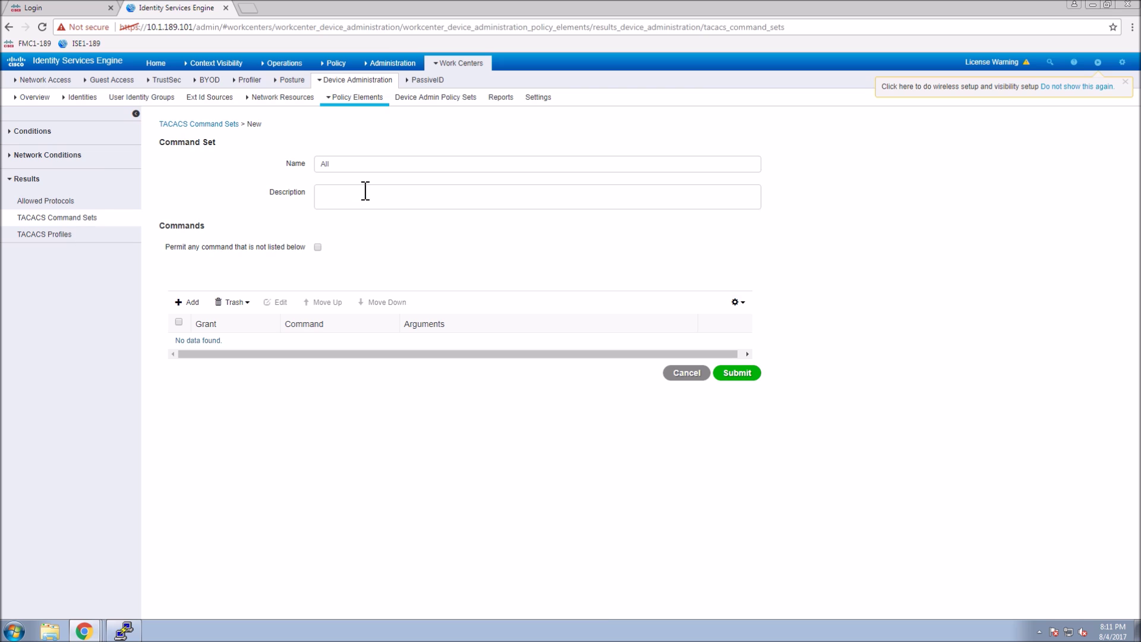
pyautogui.write('-Device-Admin-Priv15')
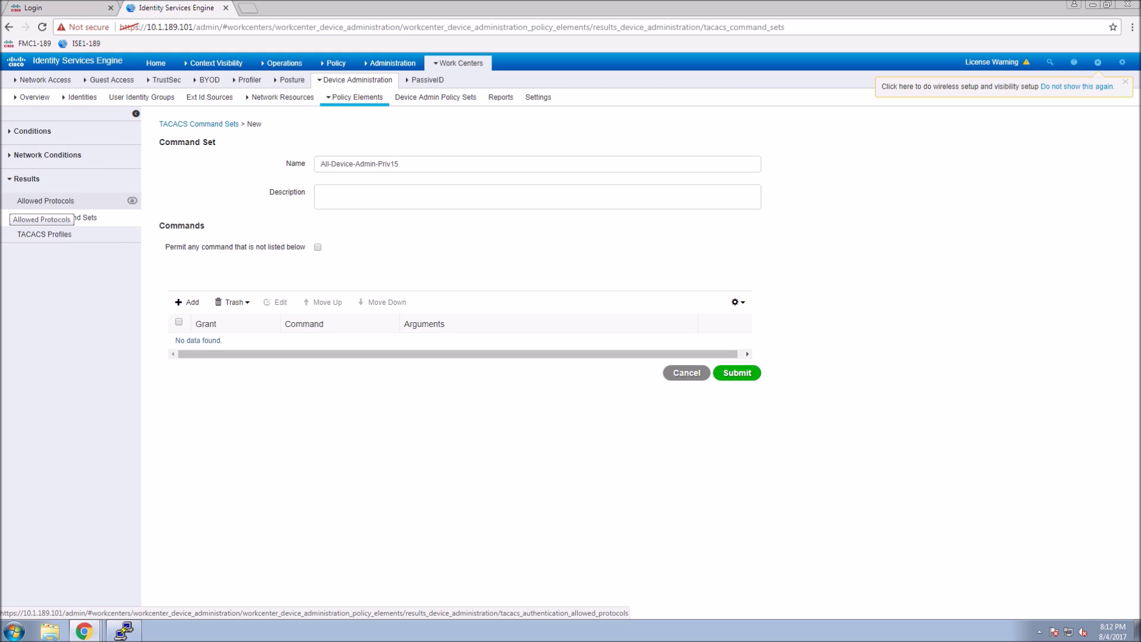
pyautogui.click(317, 246)
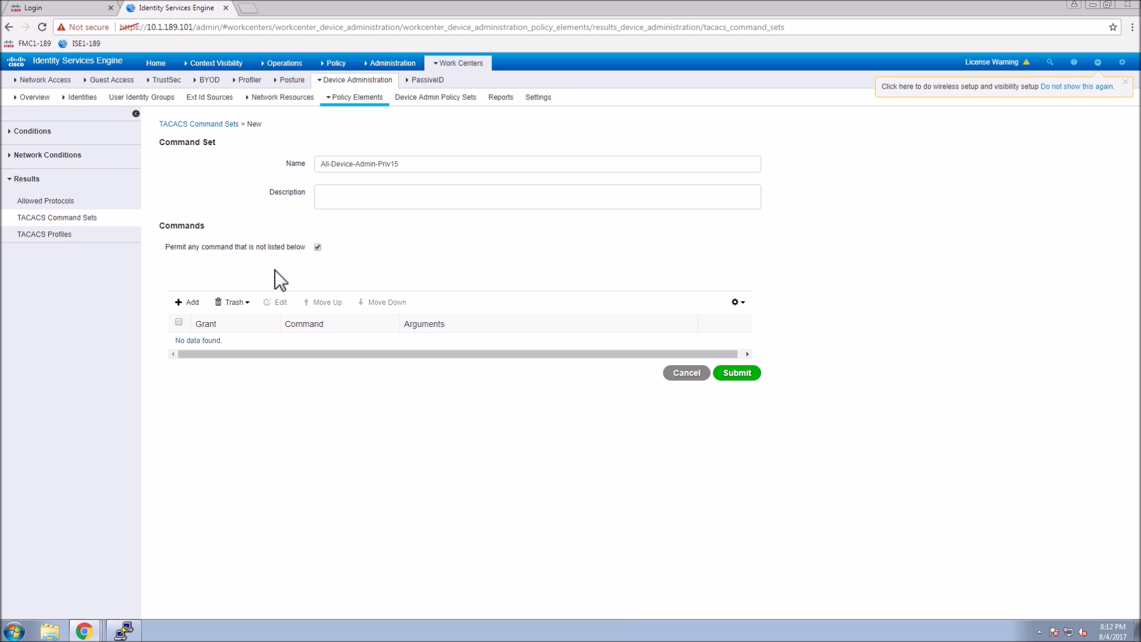
pyautogui.click(748, 378)
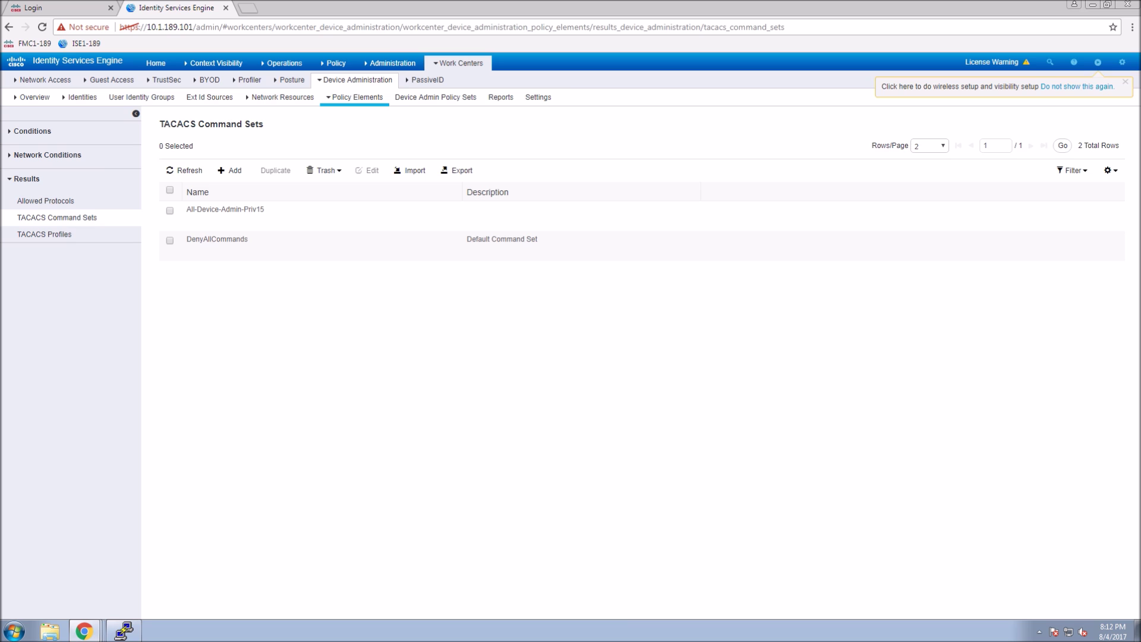
pyautogui.click(232, 170)
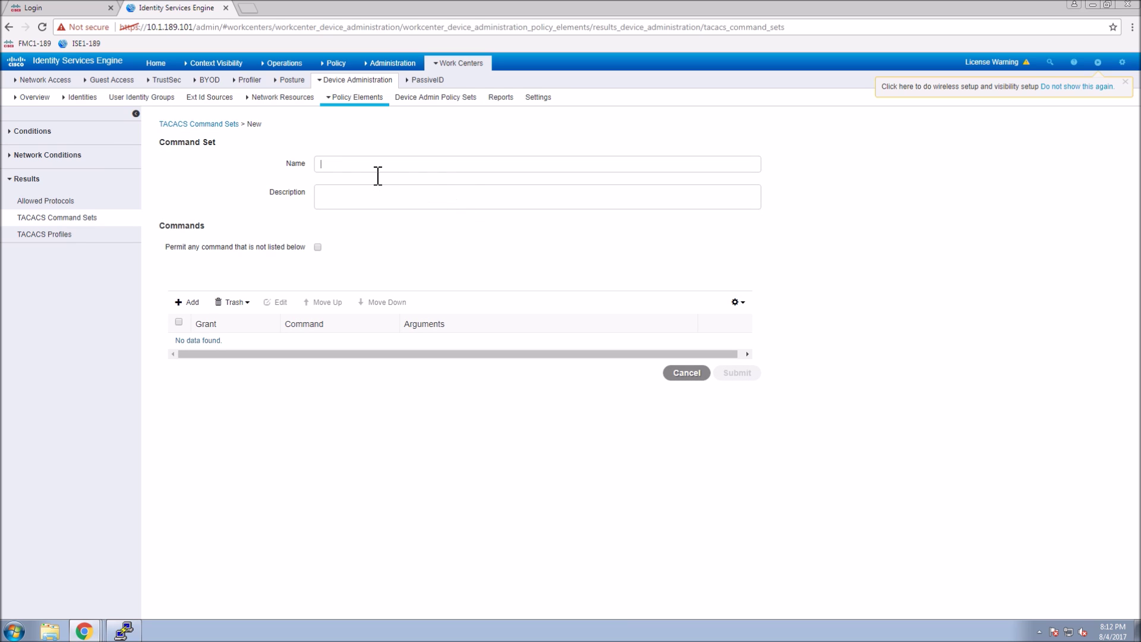
# Name the command set All-Device-Helpdesk and add a Permit rule for exit.
pyautogui.write('All-D')
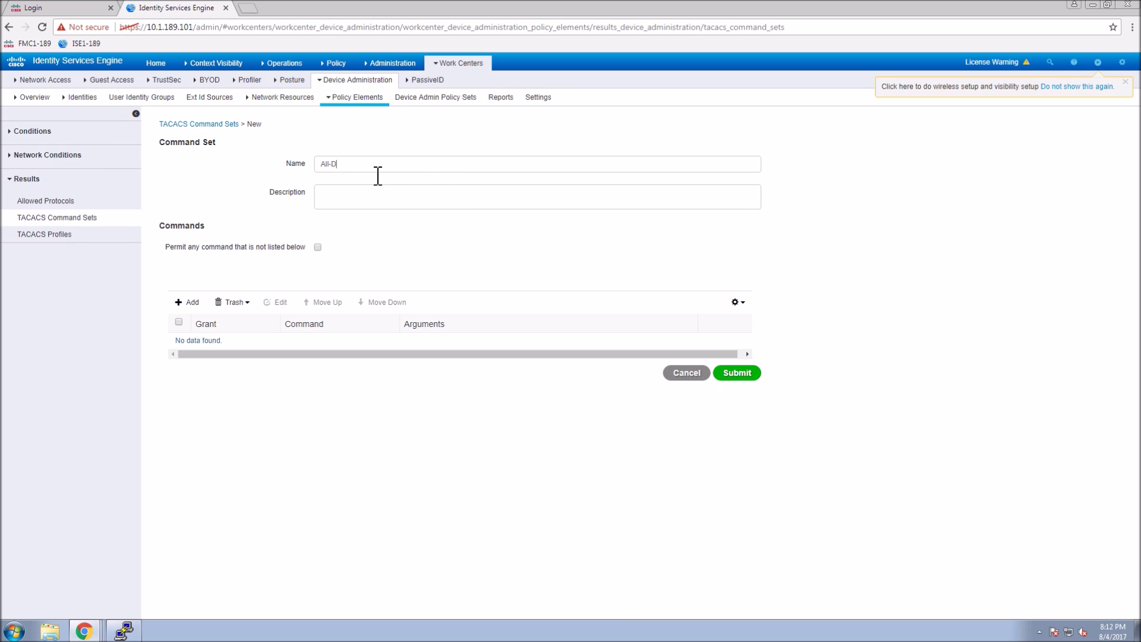
pyautogui.write('evice-Helpdesk')
pyautogui.click(192, 304)
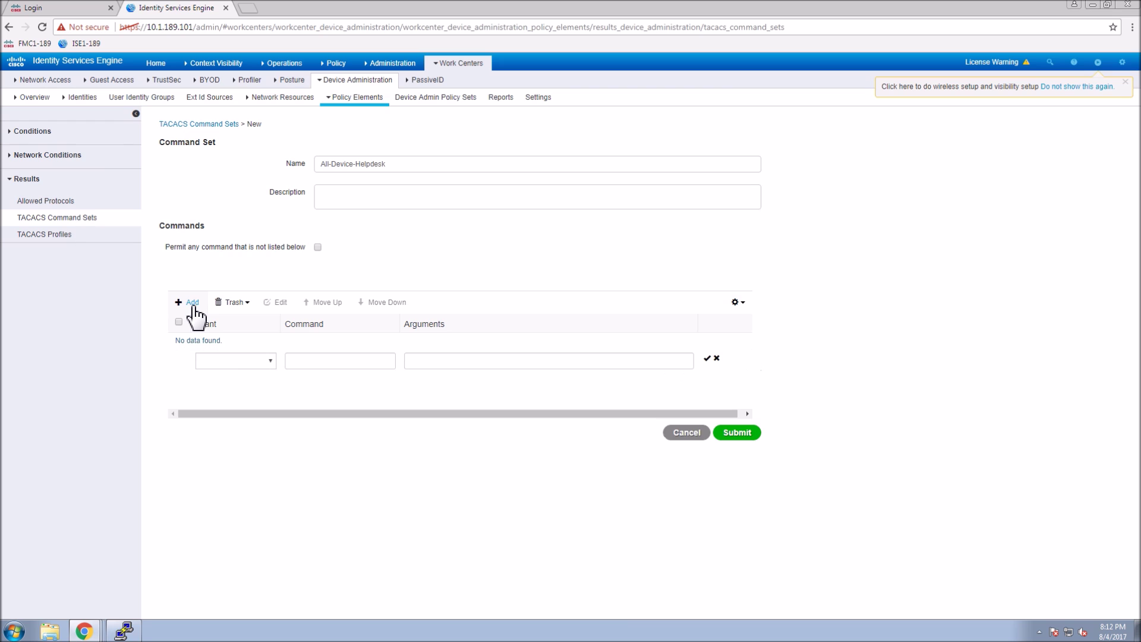
pyautogui.click(265, 363)
pyautogui.click(245, 373)
pyautogui.click(318, 363)
pyautogui.write('exit')
pyautogui.click(708, 359)
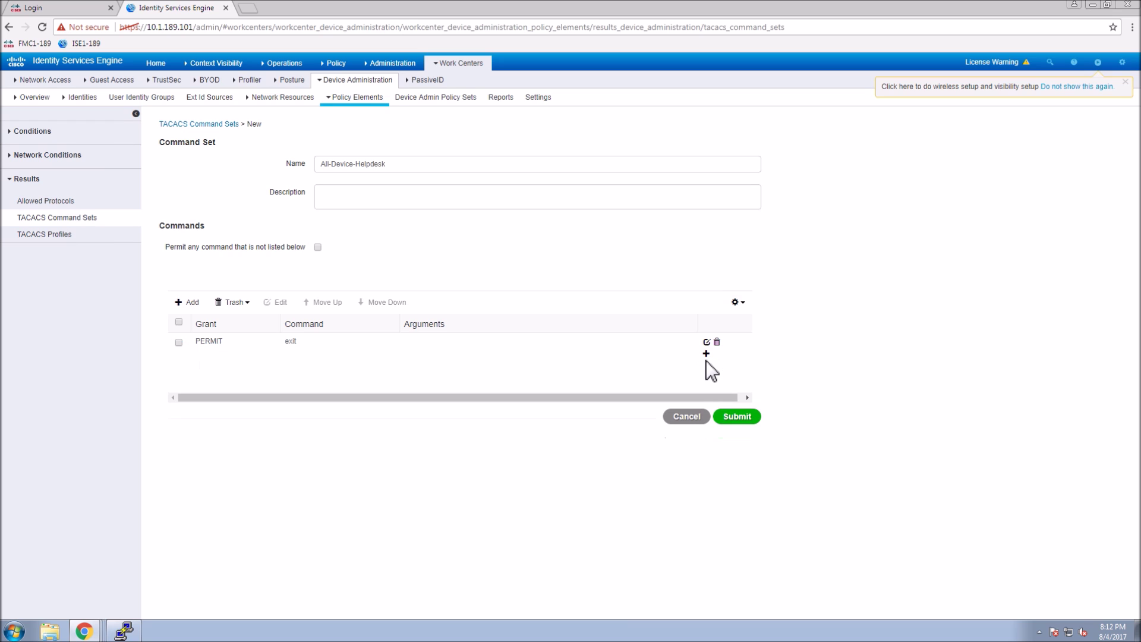
# Add a Permit rule for command enable with argument 7.
pyautogui.click(187, 302)
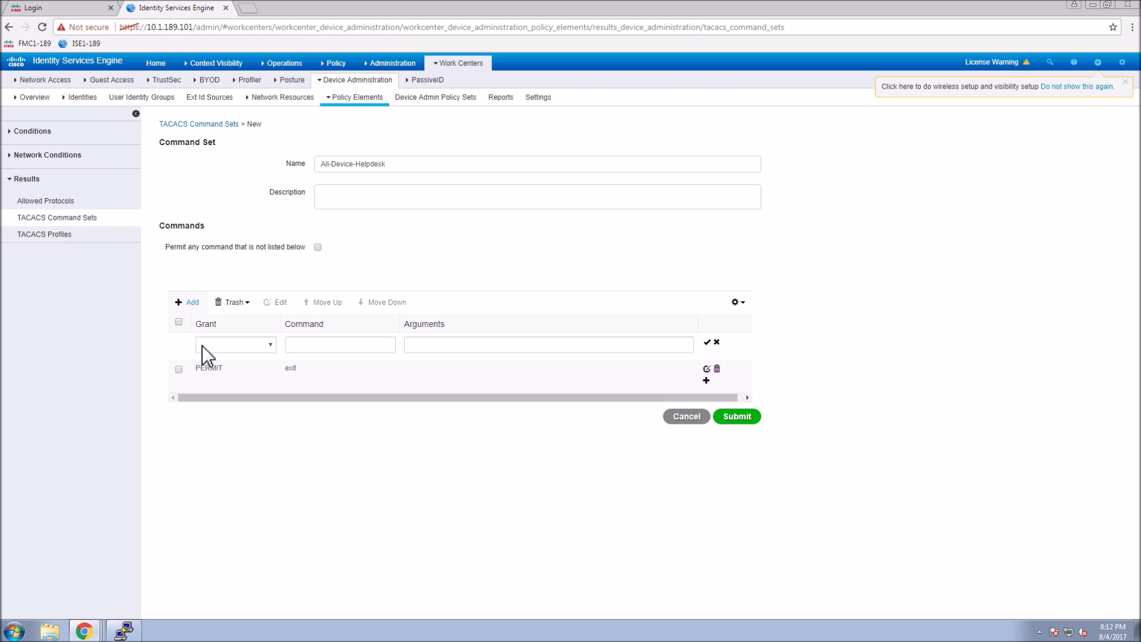
pyautogui.click(259, 351)
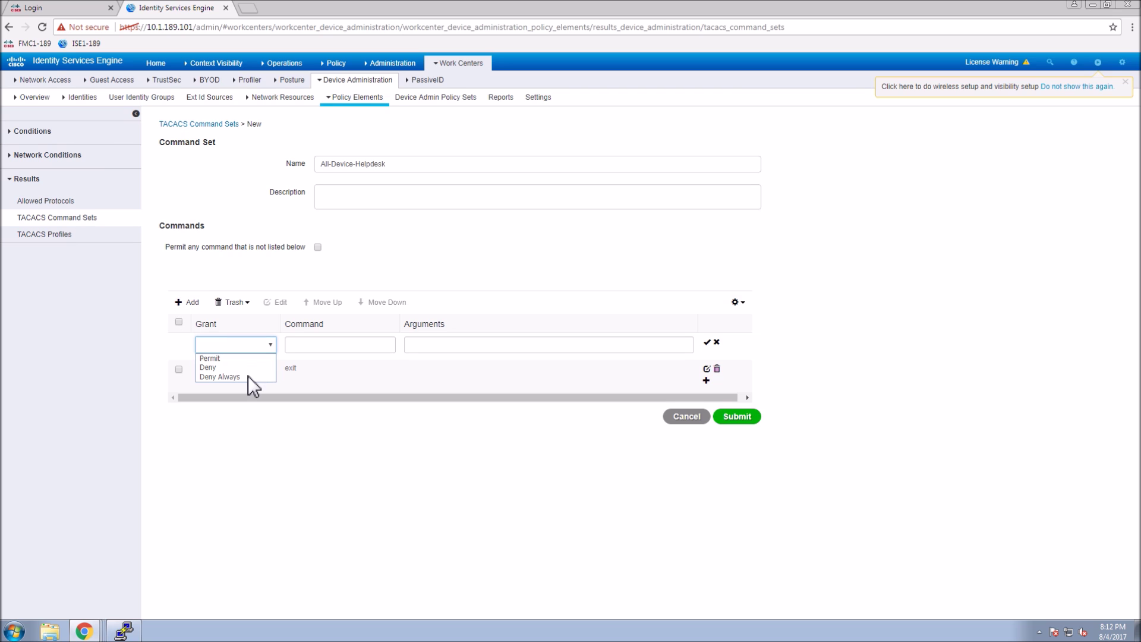
pyautogui.click(210, 359)
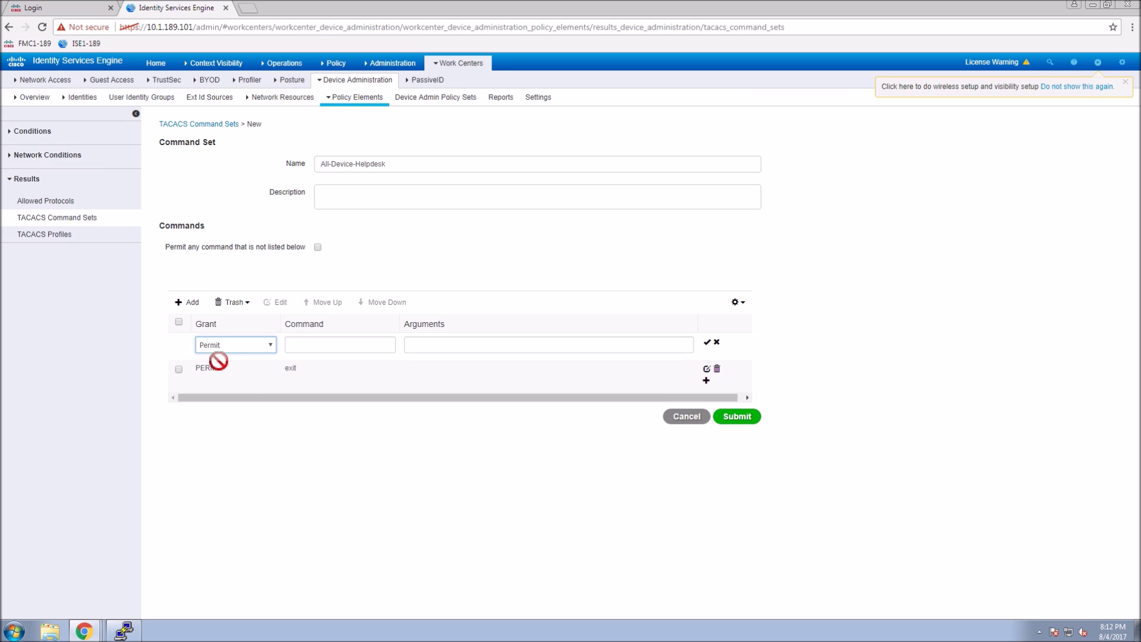
pyautogui.click(334, 350)
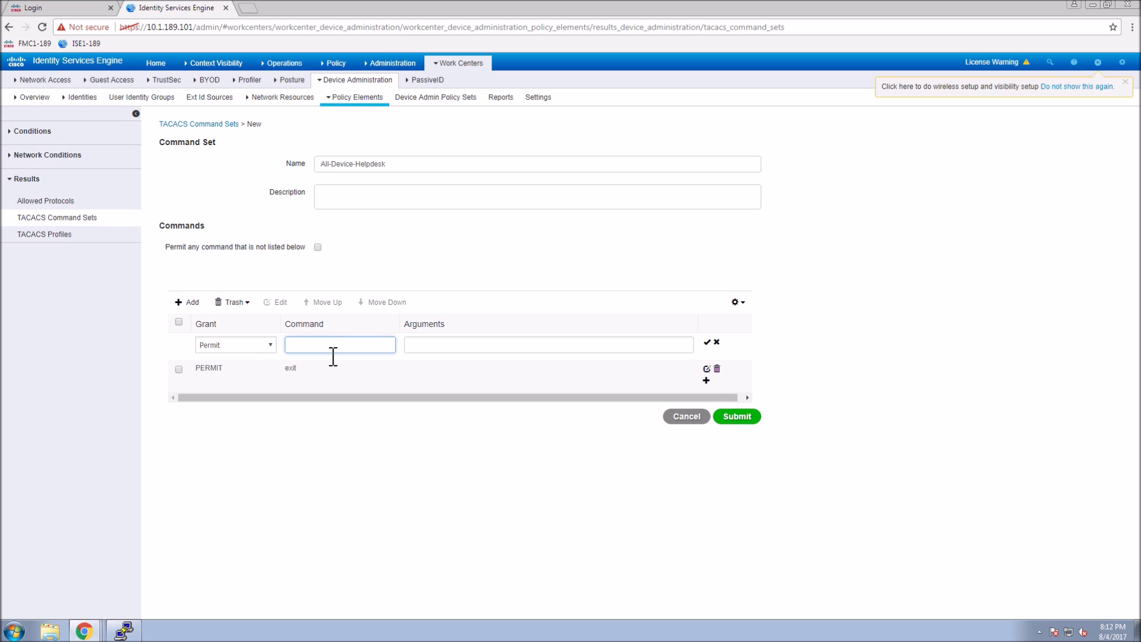
pyautogui.write('enable')
pyautogui.press('BackSpace')
pyautogui.write('enable')
pyautogui.click(423, 353)
pyautogui.write('7')
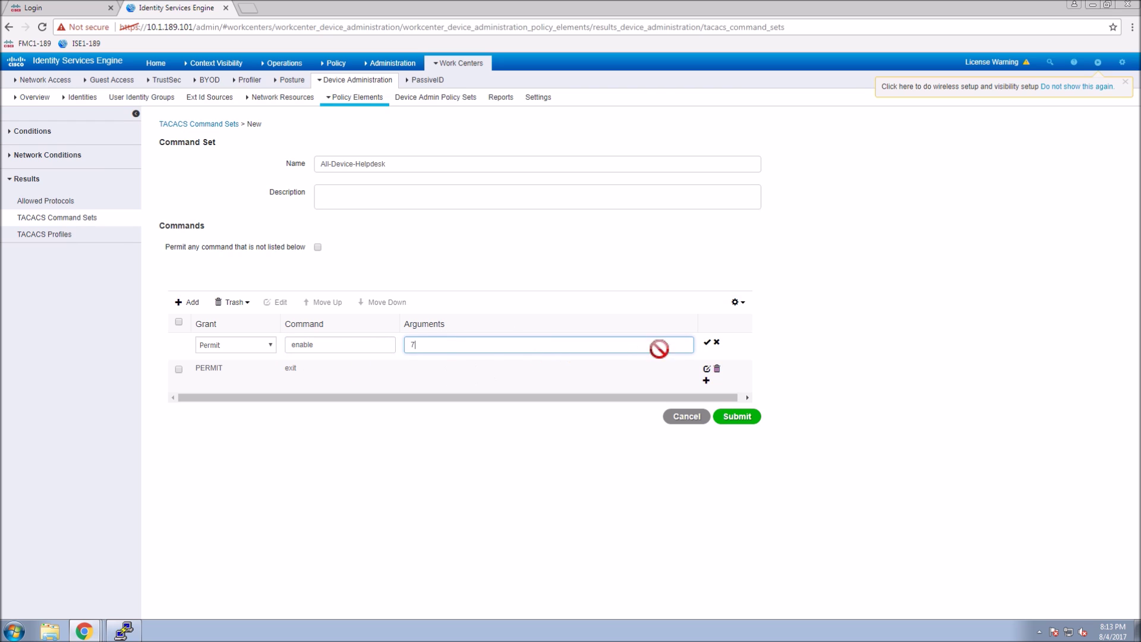
pyautogui.click(707, 343)
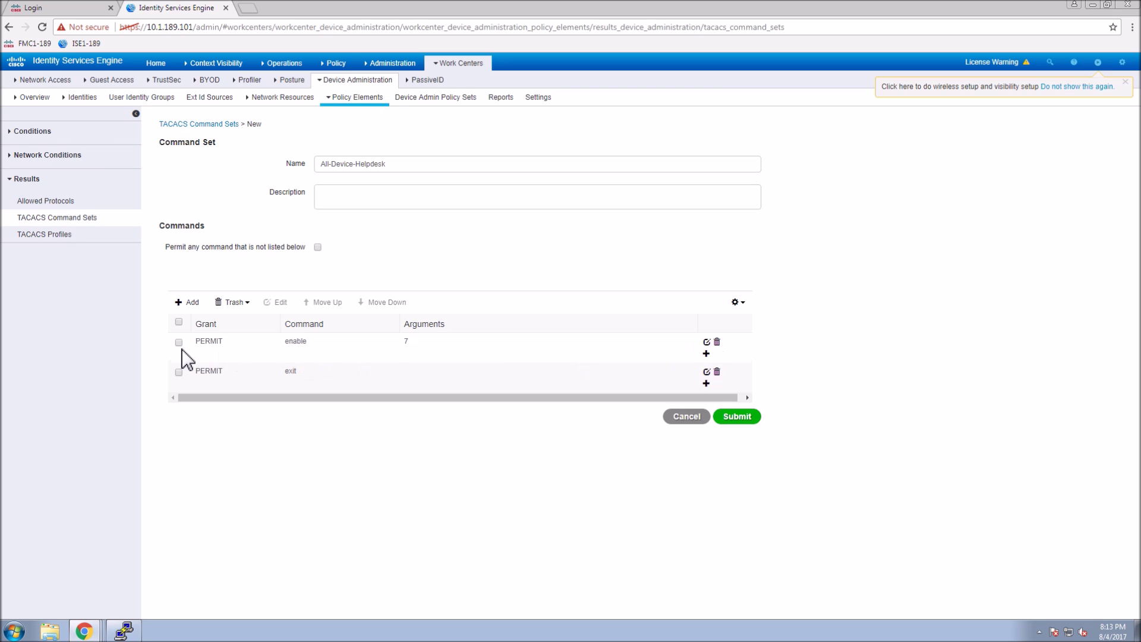
# Move the exit rule above the enable 7 rule.
pyautogui.moveTo(179, 365); pyautogui.dragTo(176, 380)
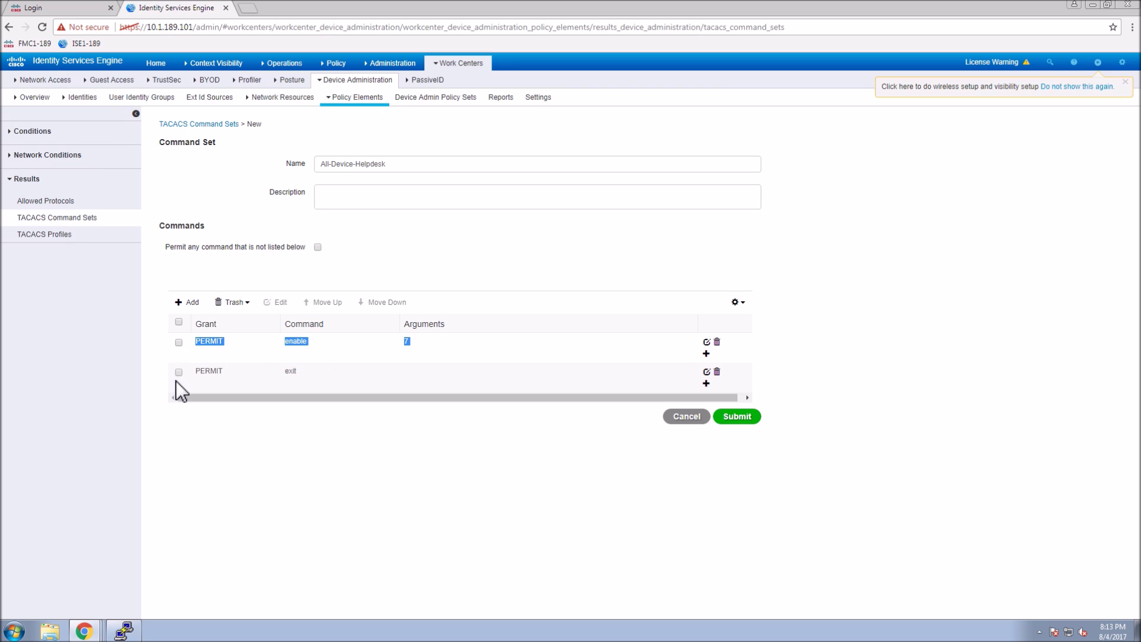
pyautogui.click(262, 387)
pyautogui.click(746, 398)
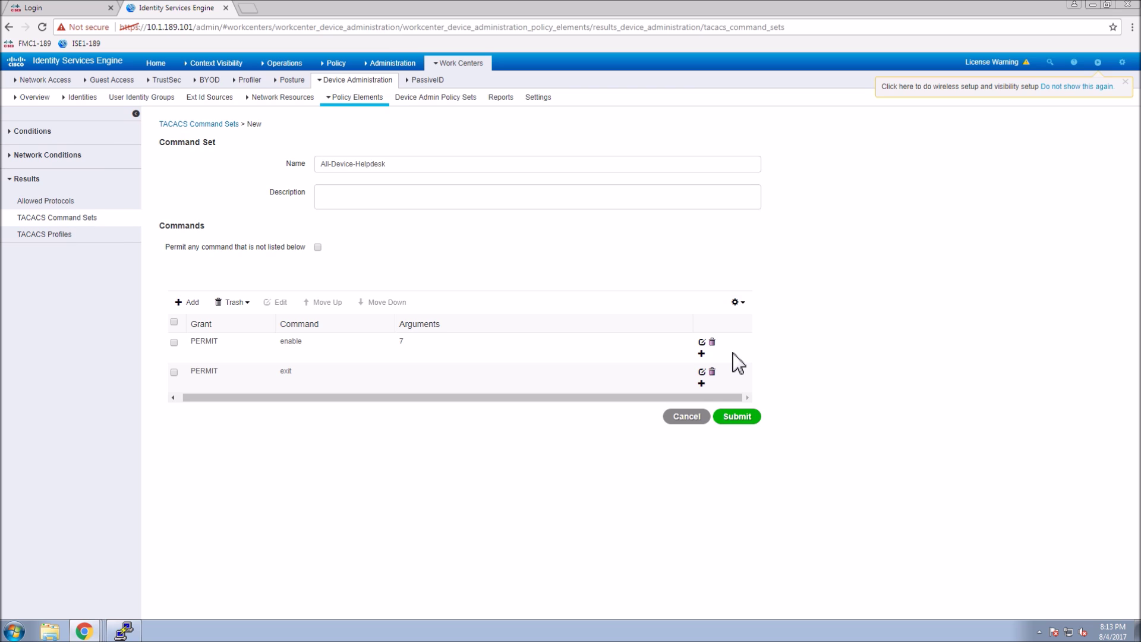
pyautogui.click(175, 372)
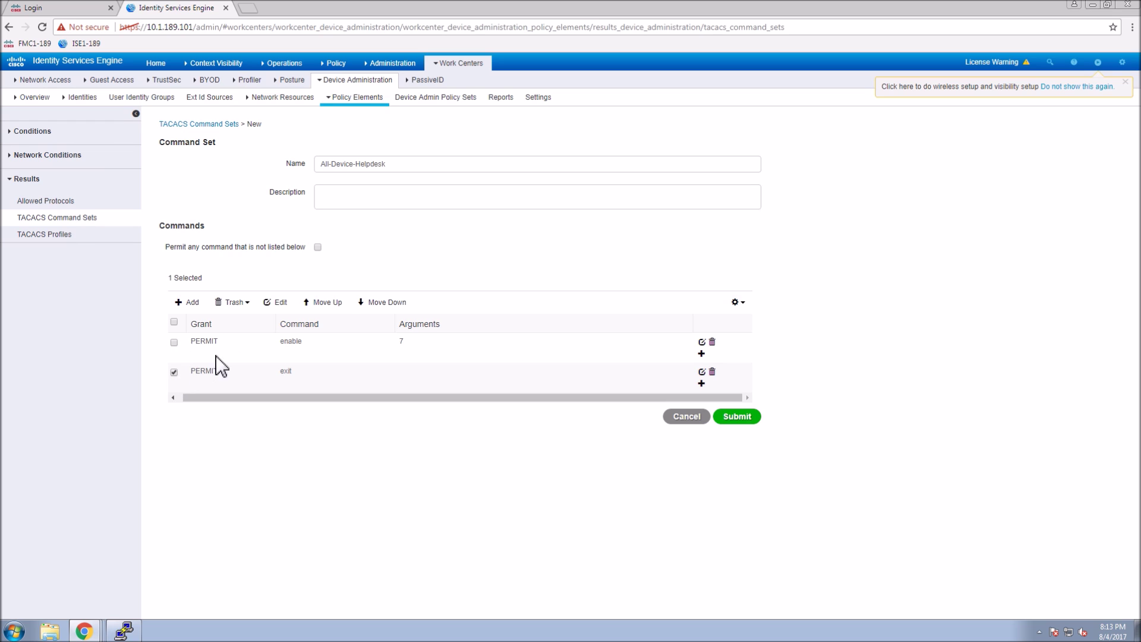
pyautogui.click(327, 303)
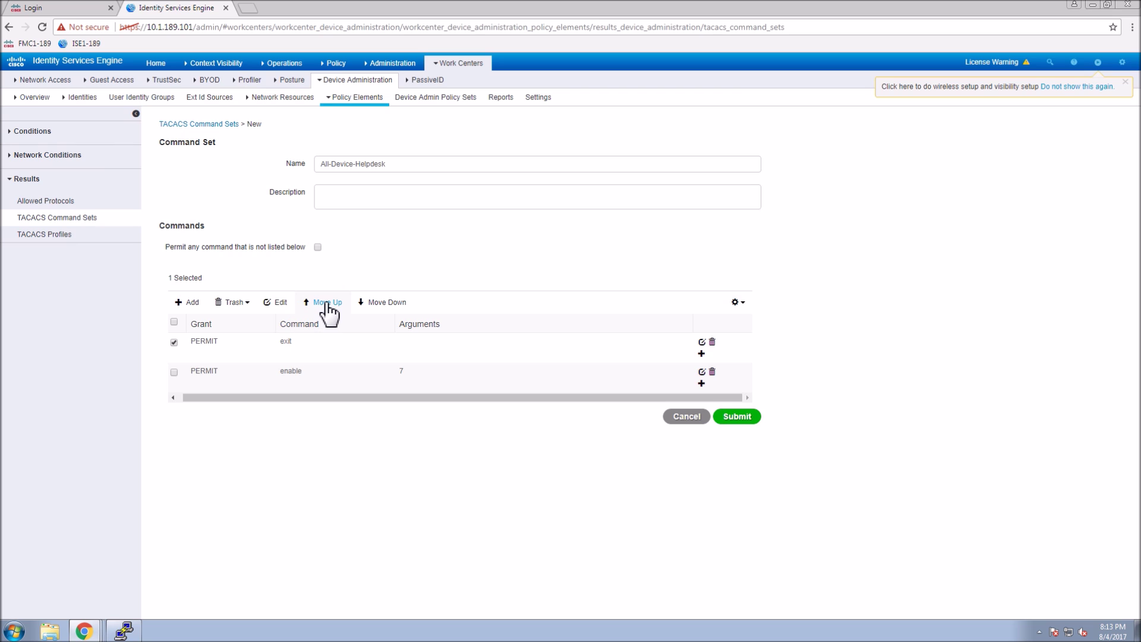
pyautogui.click(173, 343)
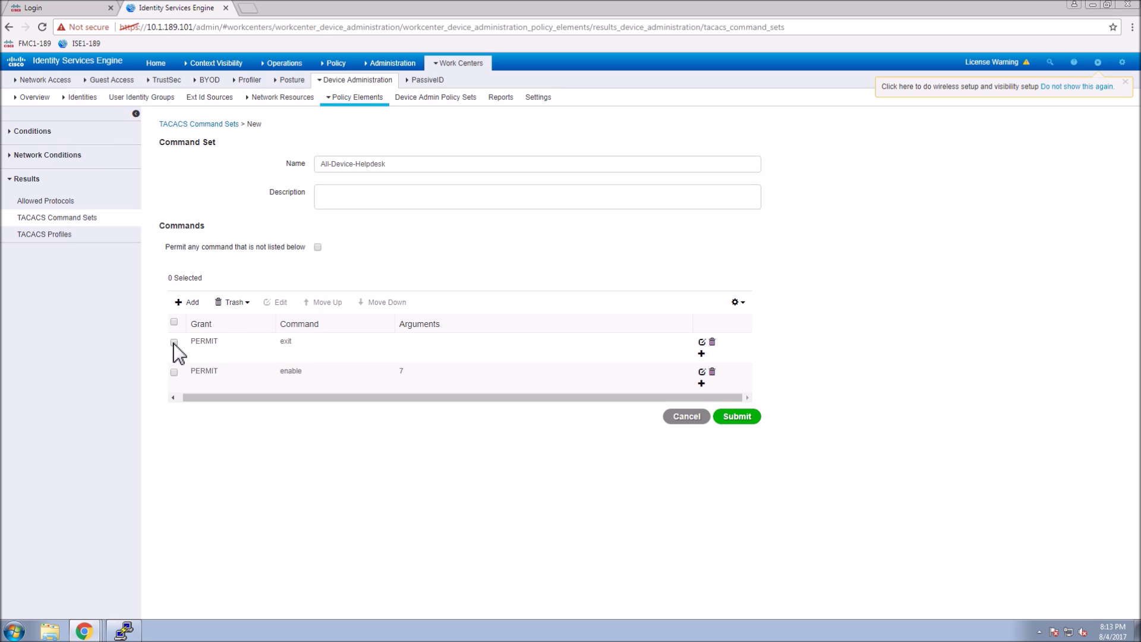
# Add a Permit rule for command show with arguments ip route.
pyautogui.click(192, 304)
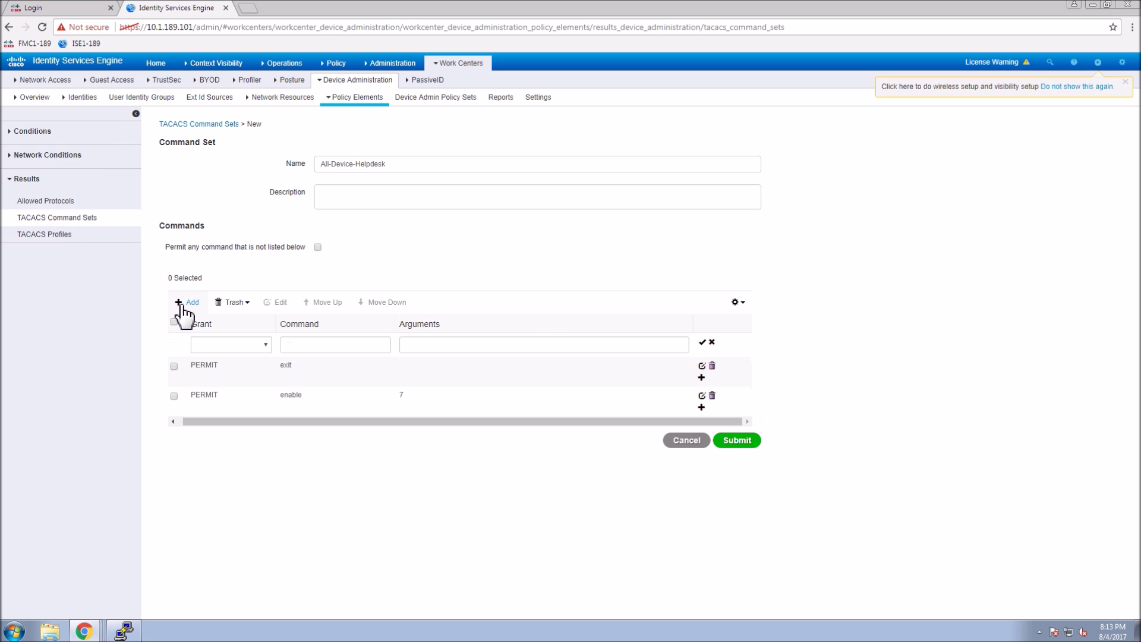
pyautogui.click(249, 346)
pyautogui.click(226, 358)
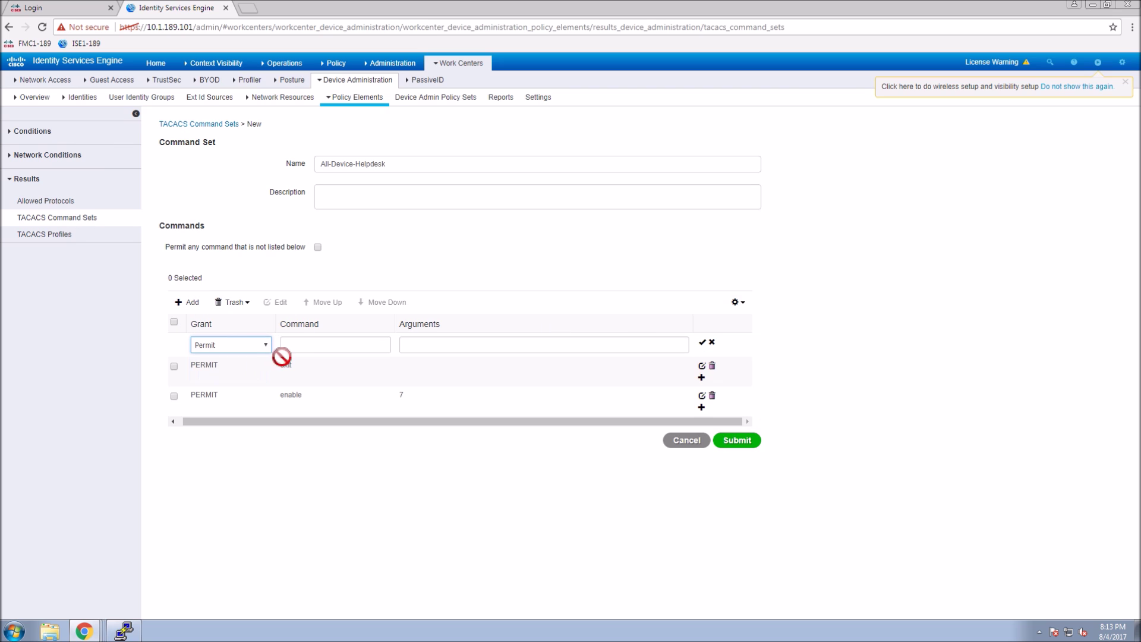
pyautogui.click(298, 350)
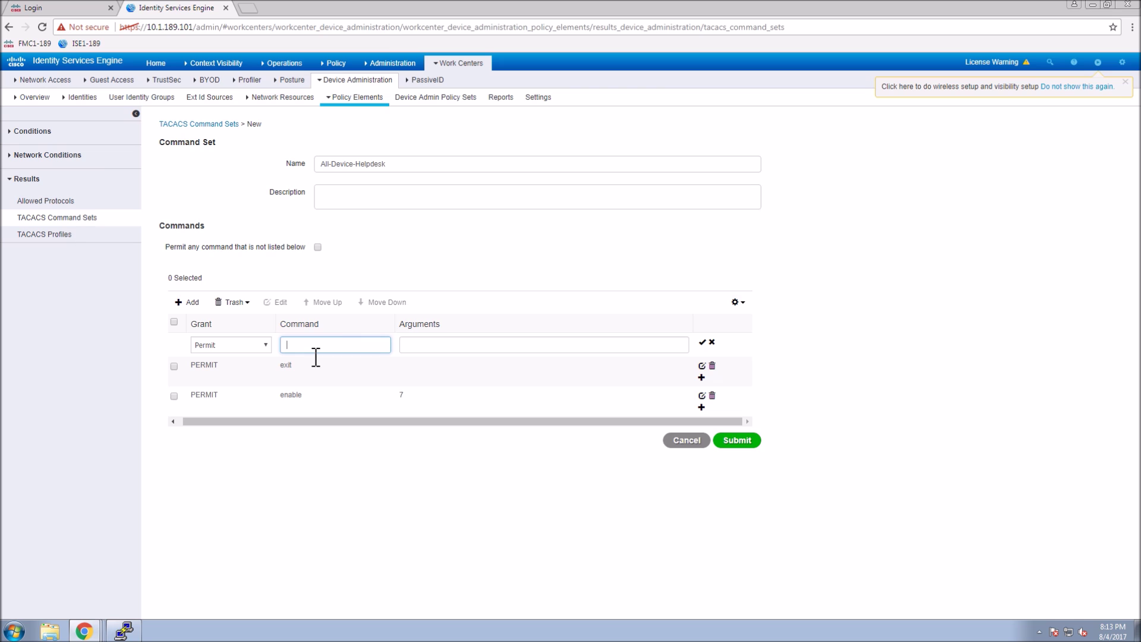
pyautogui.write('show')
pyautogui.press('Tab')
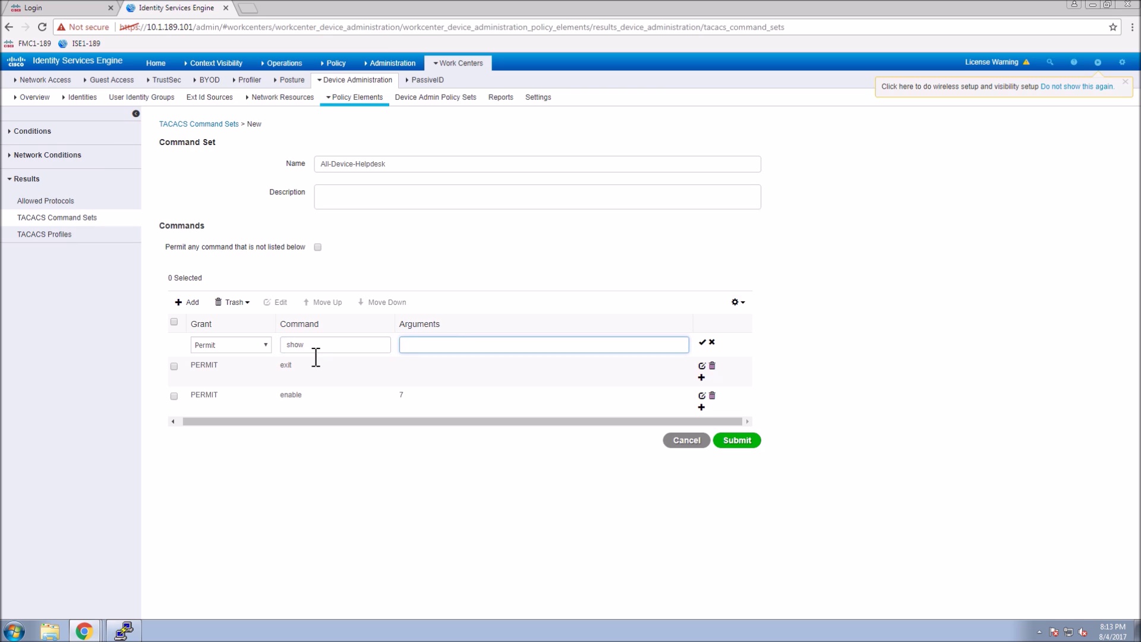
pyautogui.write('ip route')
pyautogui.click(703, 342)
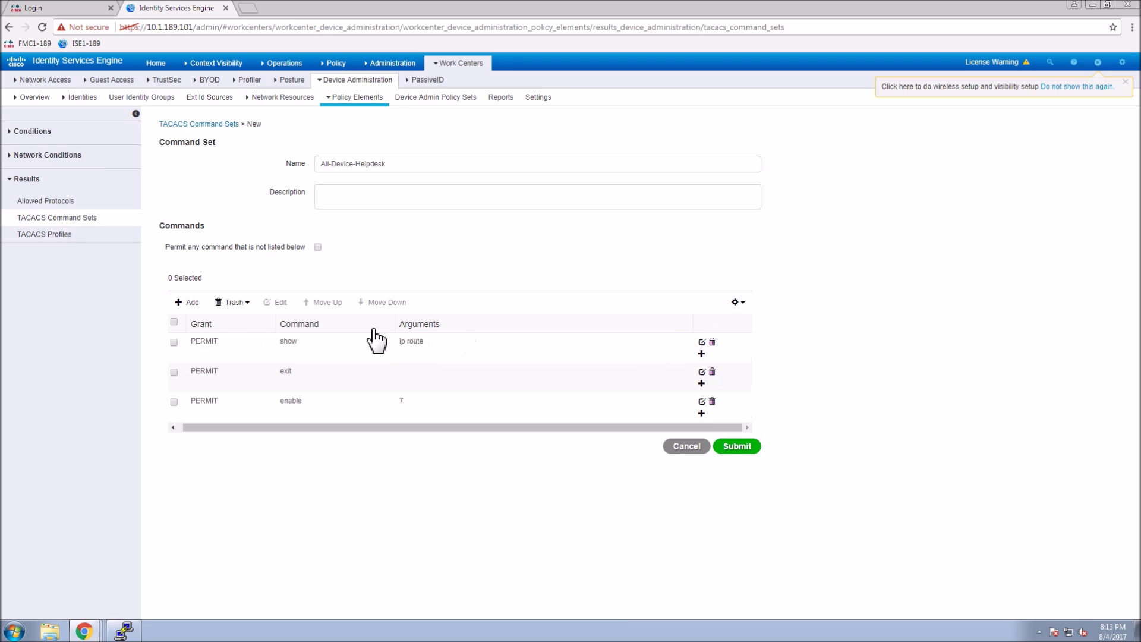
# Add a Permit rule for command show with arguments ip interface.
pyautogui.click(190, 304)
pyautogui.click(232, 348)
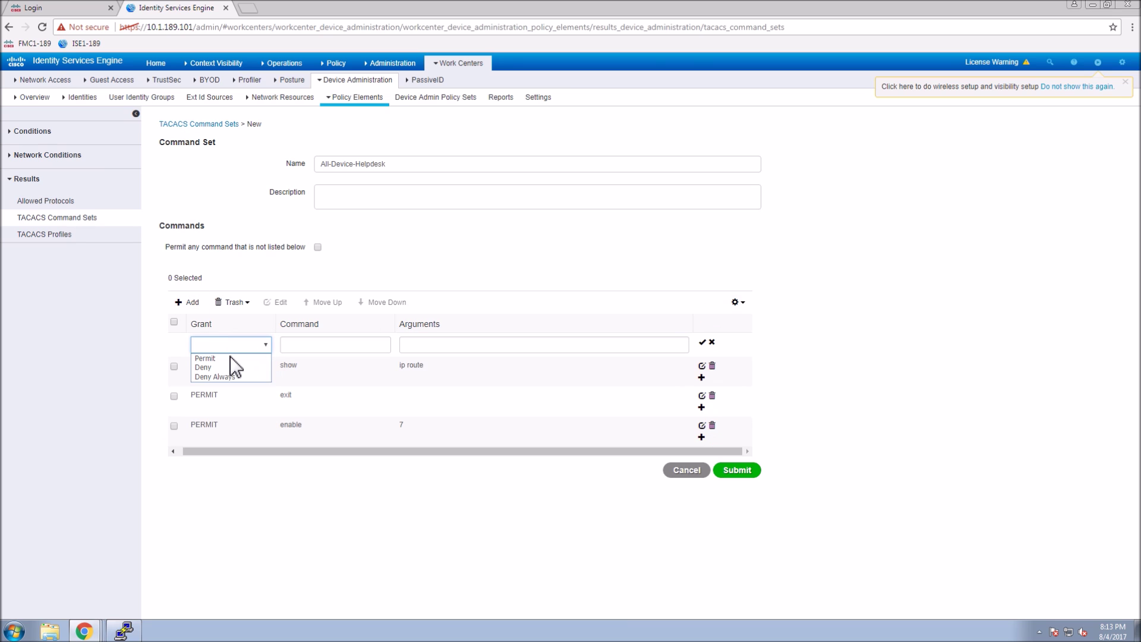
pyautogui.click(230, 358)
pyautogui.click(321, 350)
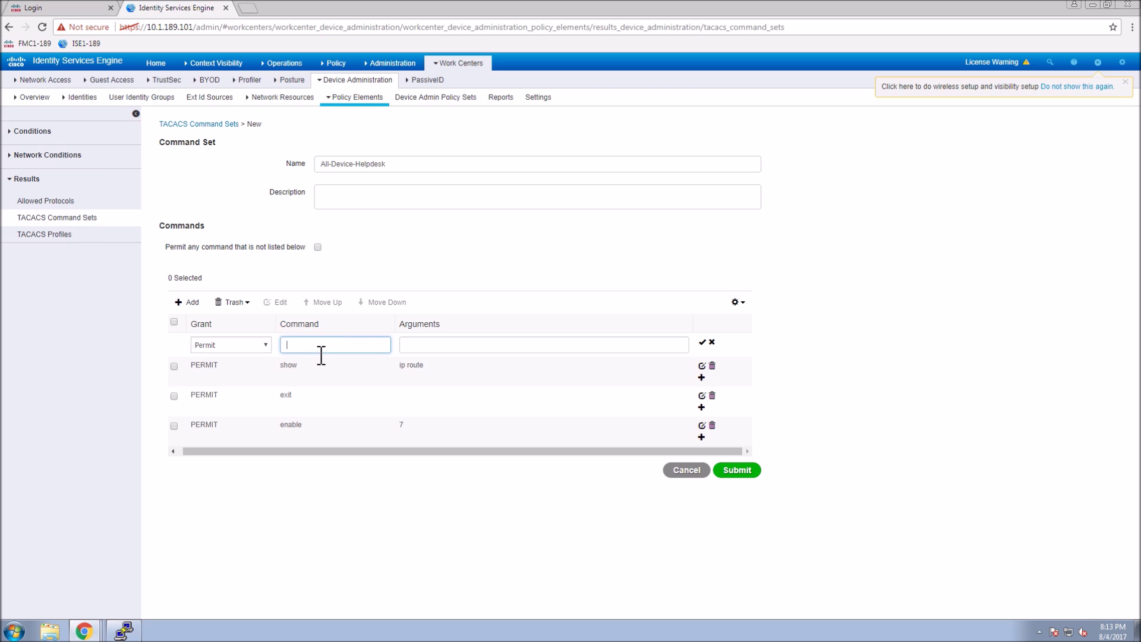
pyautogui.write('show')
pyautogui.press('Tab')
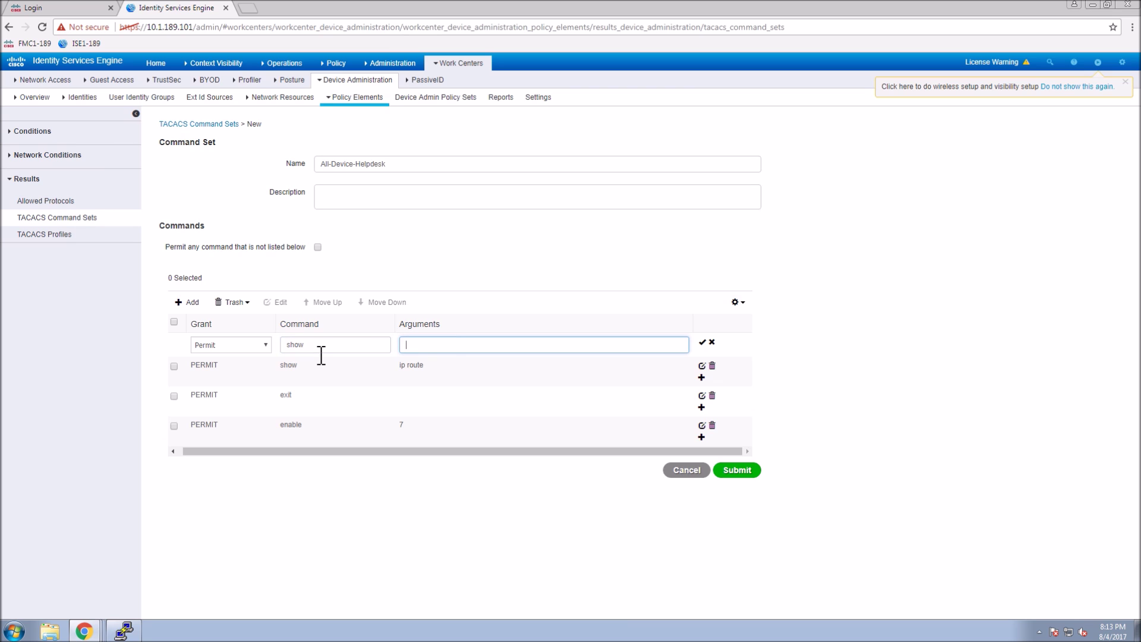
pyautogui.write('ip interface')
pyautogui.click(703, 343)
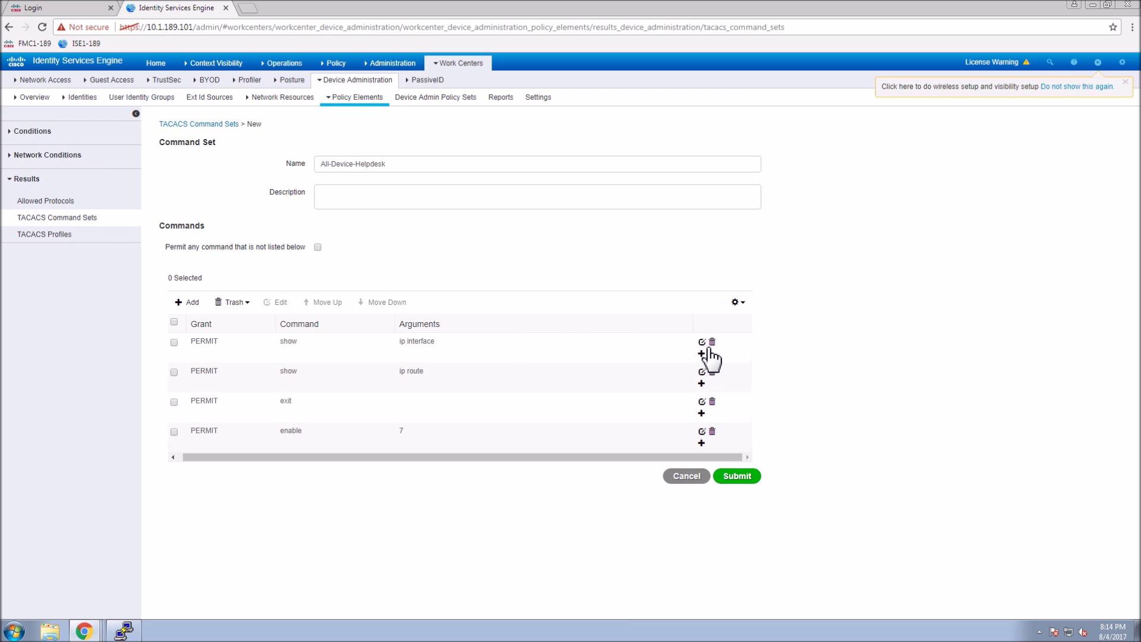
# Order the rules exit first, enable 7 second, then submit All-Device-Helpdesk.
pyautogui.click(174, 402)
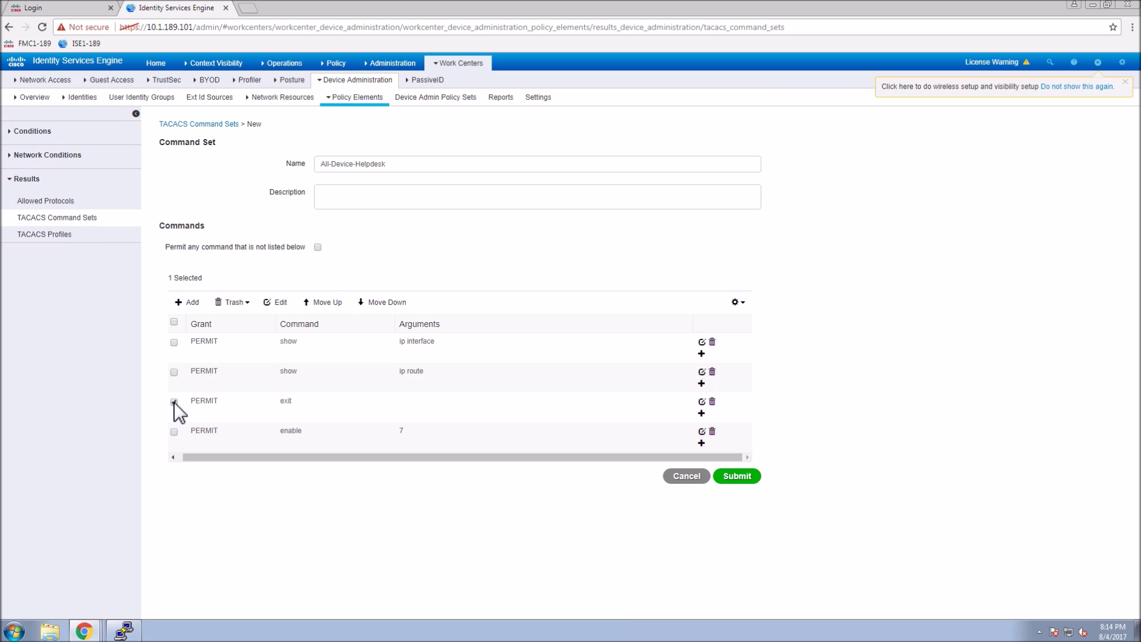
pyautogui.click(322, 302)
pyautogui.click(322, 302)
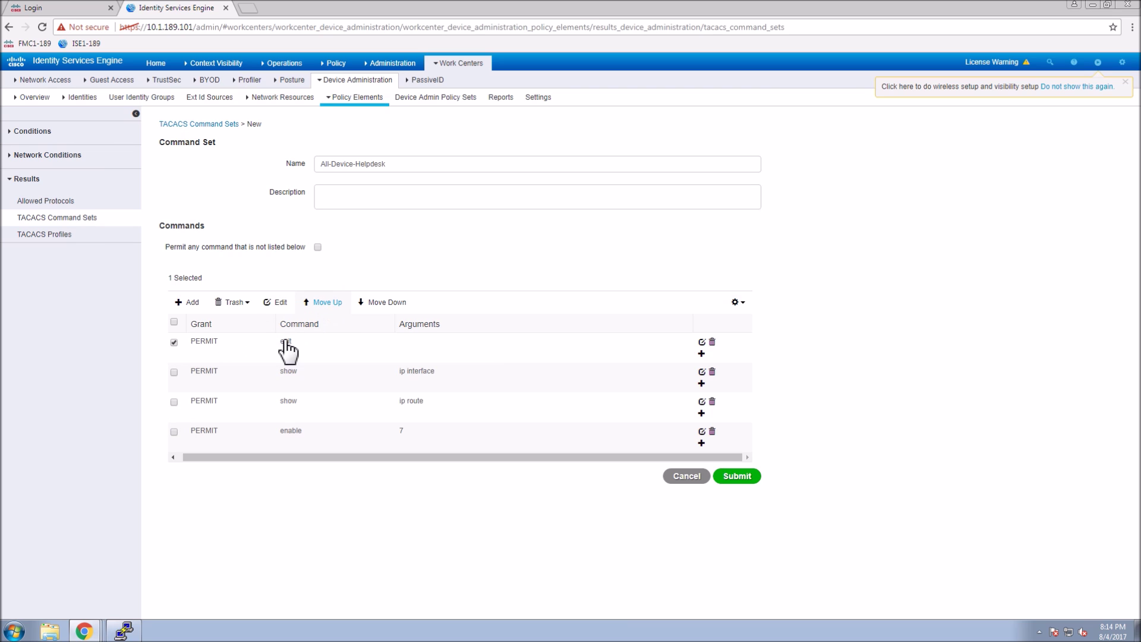
pyautogui.click(174, 433)
pyautogui.click(174, 343)
pyautogui.click(327, 303)
pyautogui.click(328, 303)
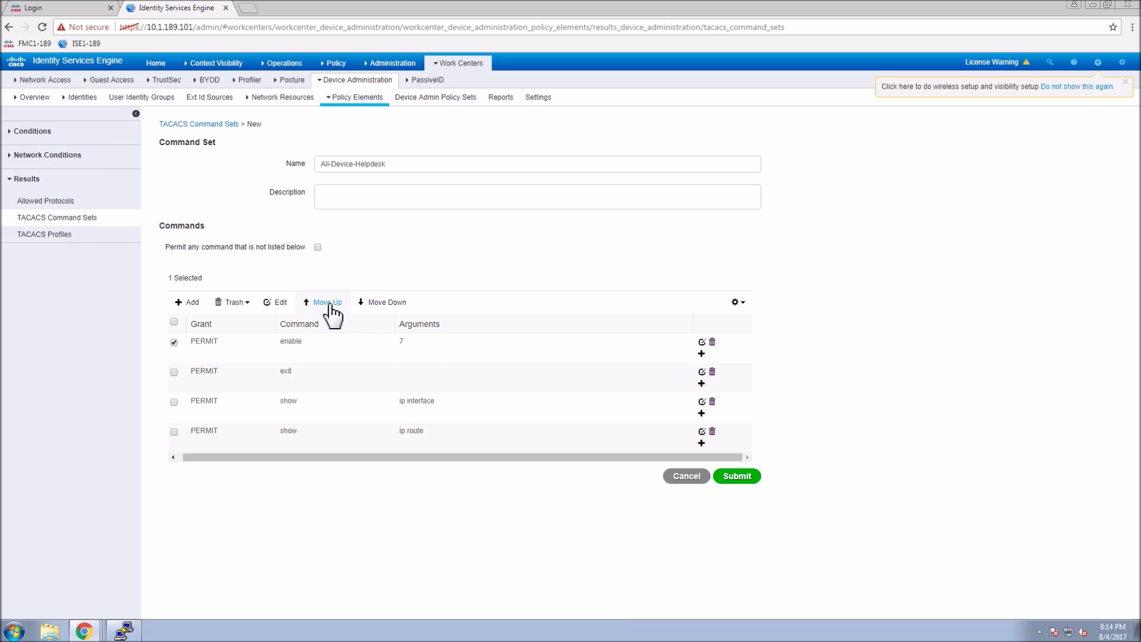
pyautogui.click(380, 302)
pyautogui.click(724, 478)
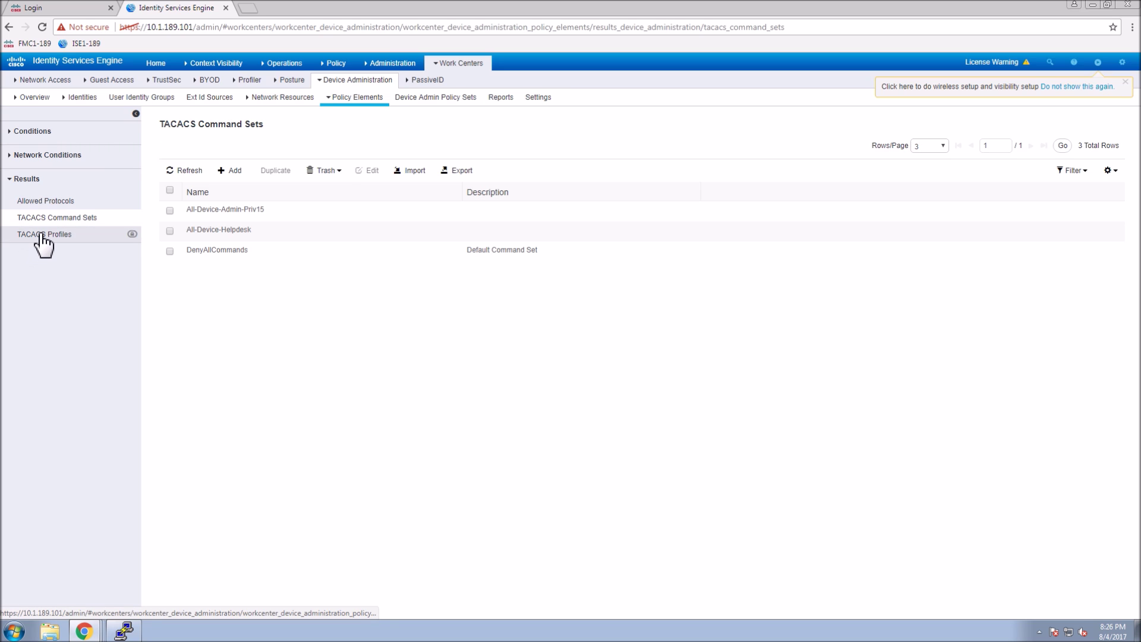
# Start a new TACACS profile and set its default privilege to 15.
pyautogui.click(41, 234)
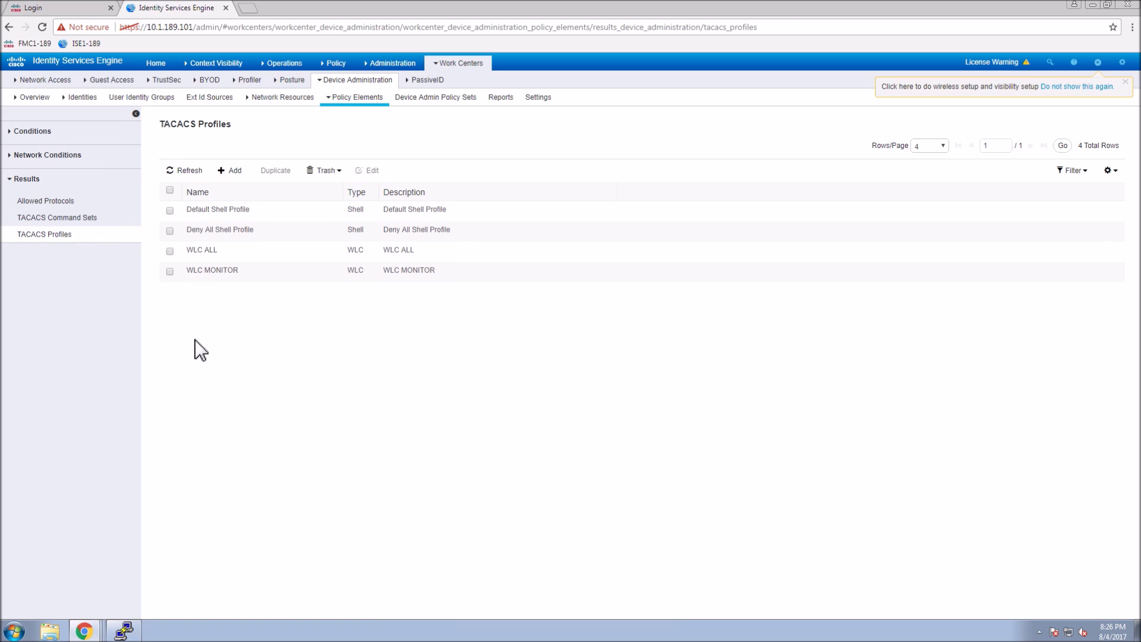
pyautogui.click(232, 171)
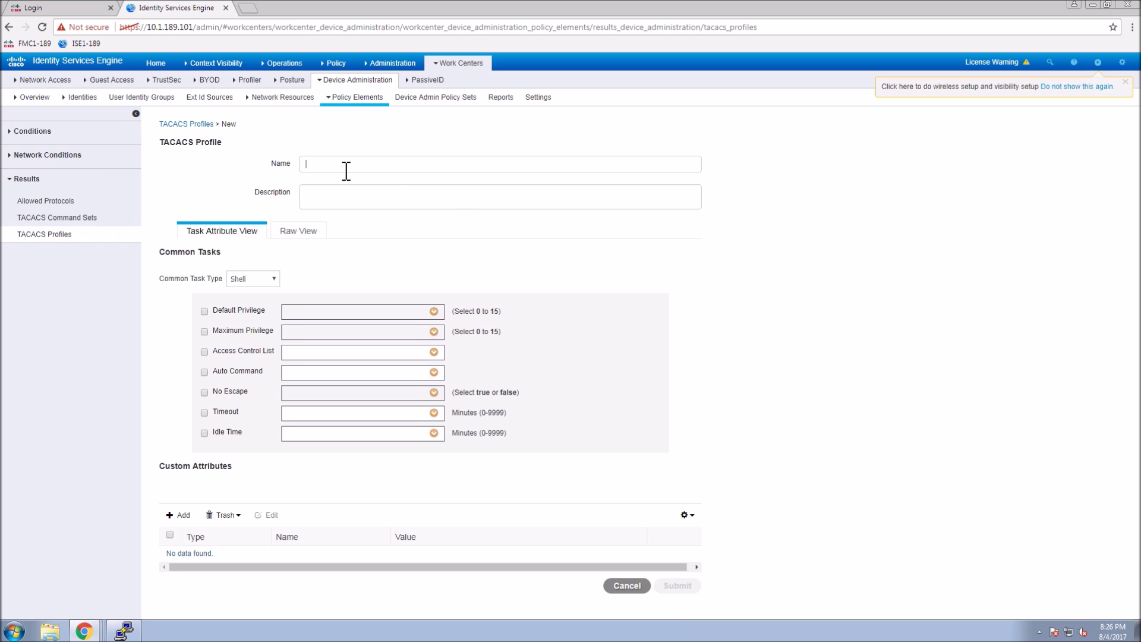
pyautogui.write('SA')
pyautogui.press('BackSpace')
pyautogui.press('BackSpace')
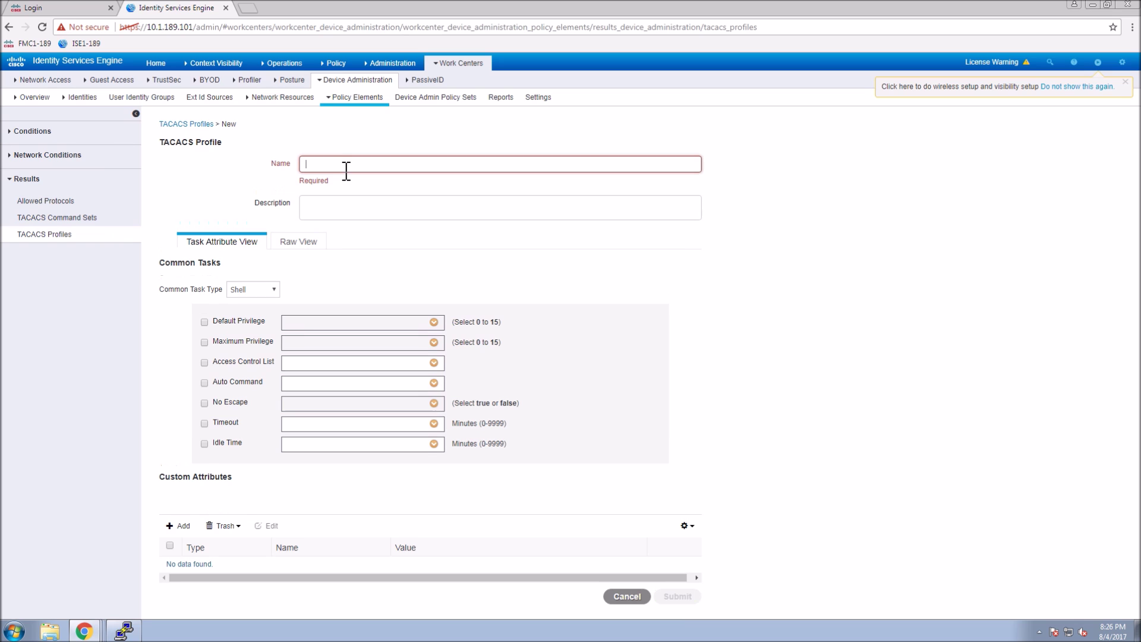
pyautogui.write('All-')
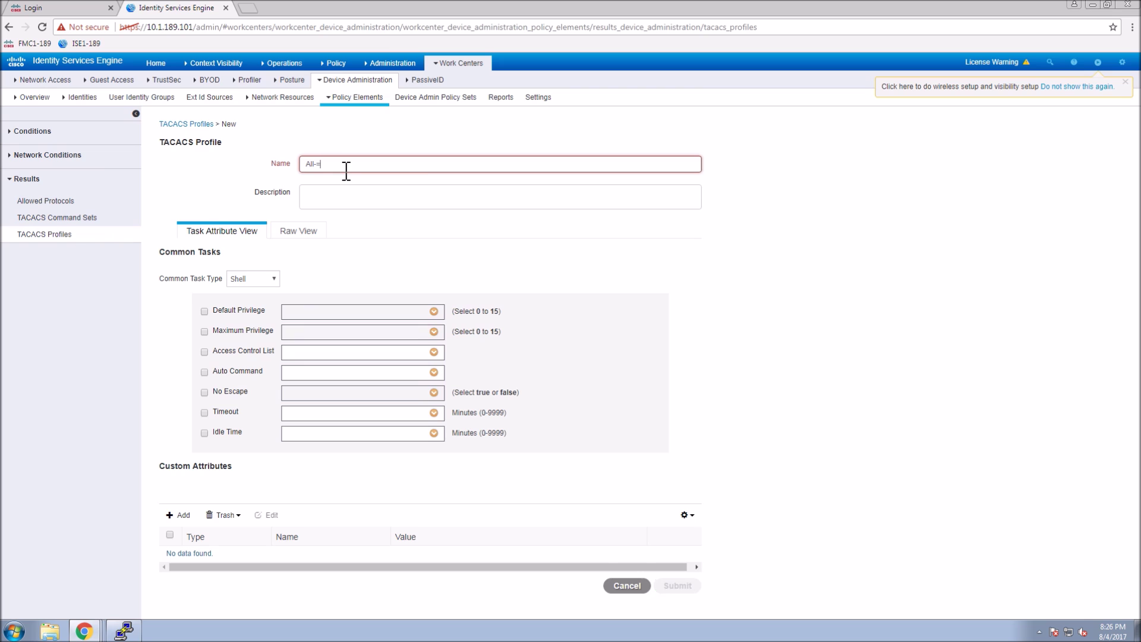
pyautogui.write('Device-')
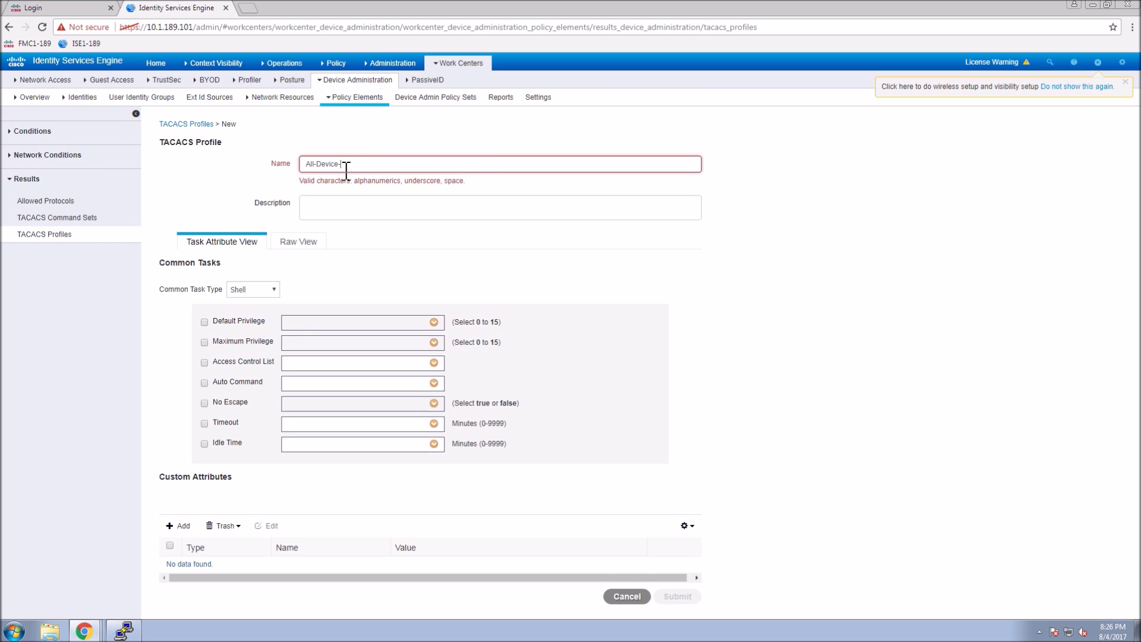
pyautogui.write('Admin')
pyautogui.click(435, 322)
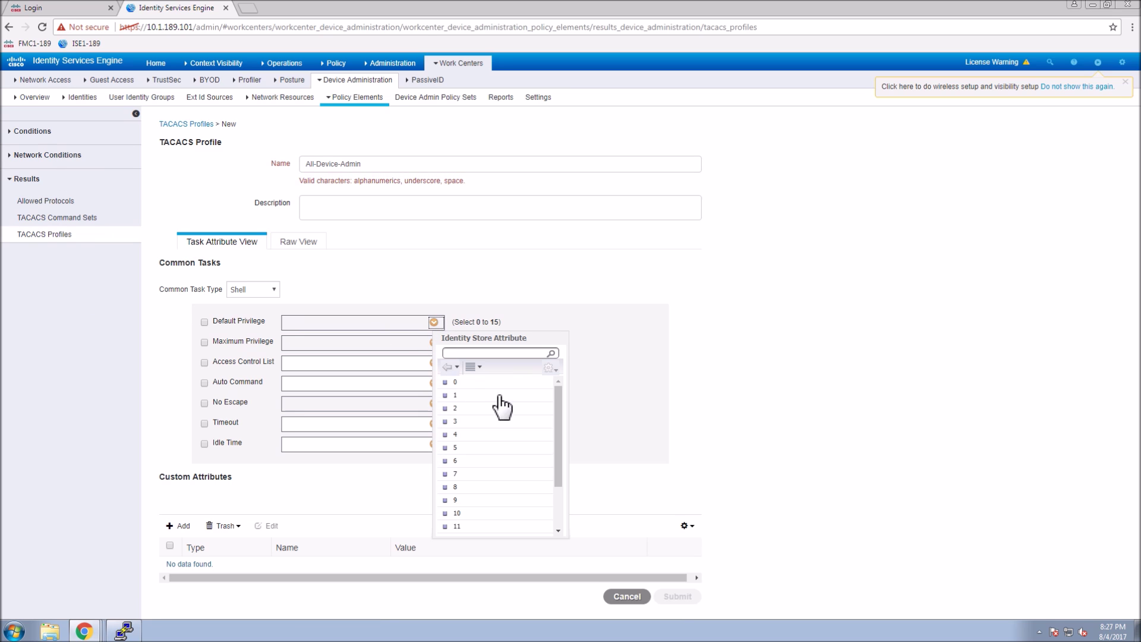
pyautogui.scroll(-3, 490, 523)
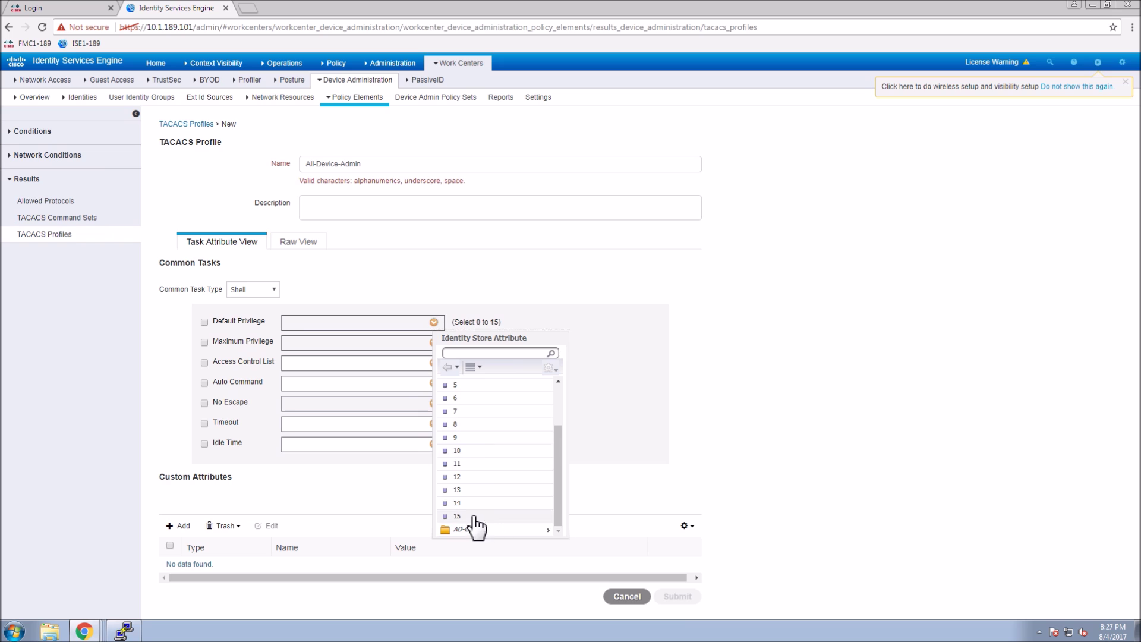
pyautogui.click(479, 527)
# Enable maximum privilege 15, name the profile All_Device_Admin_Profile, and submit it.
pyautogui.click(434, 343)
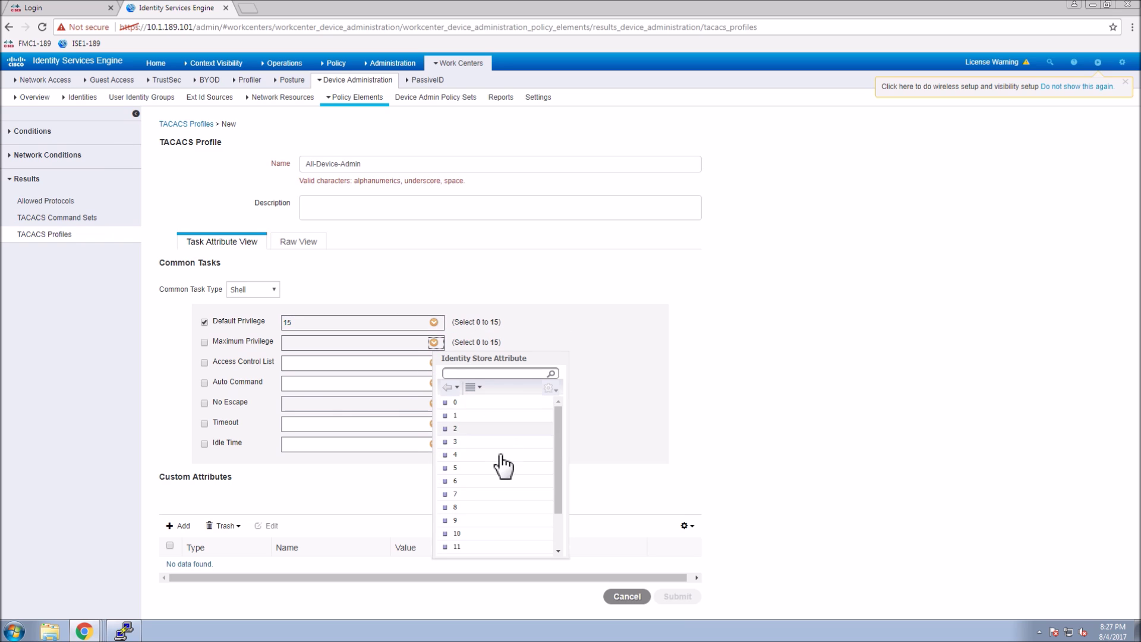
pyautogui.click(205, 342)
pyautogui.click(395, 348)
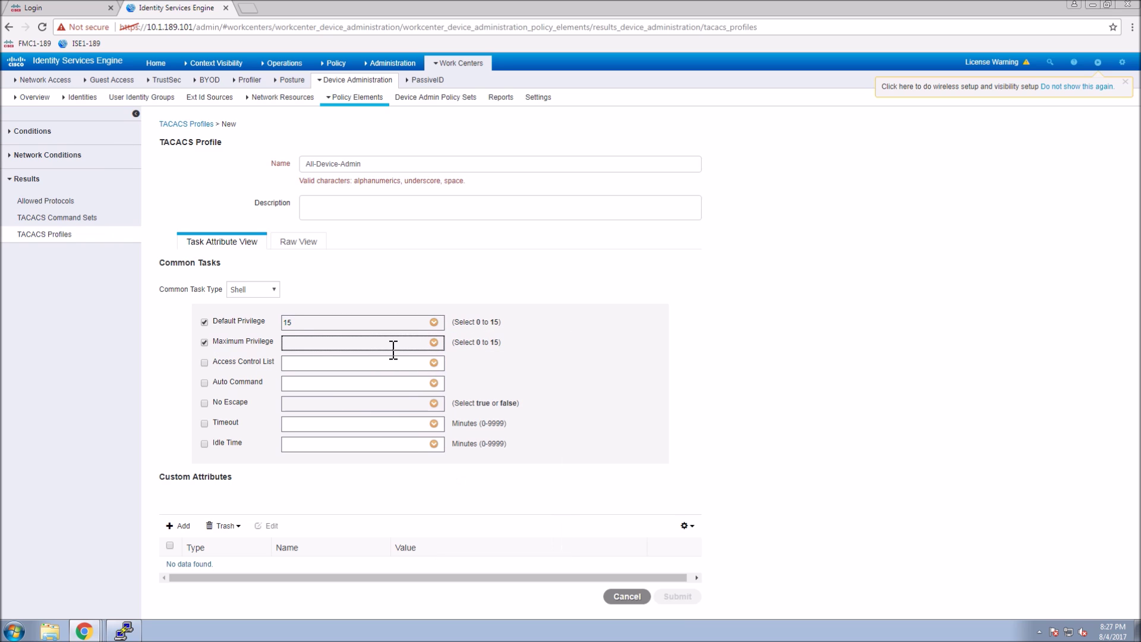
pyautogui.click(441, 346)
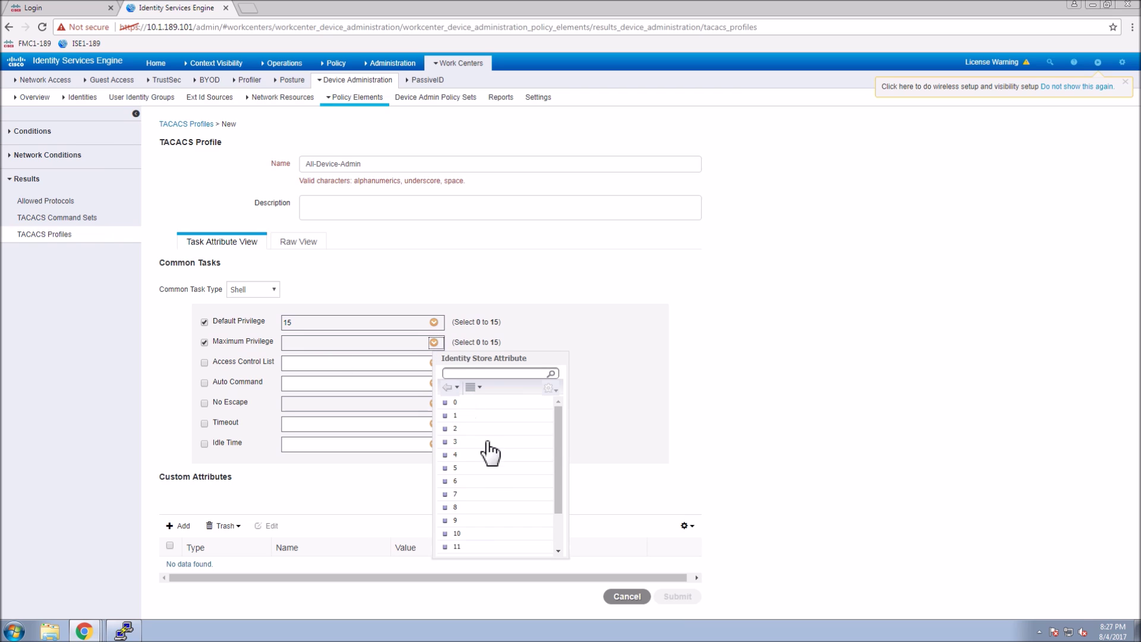
pyautogui.scroll(-3, 491, 453)
pyautogui.click(461, 550)
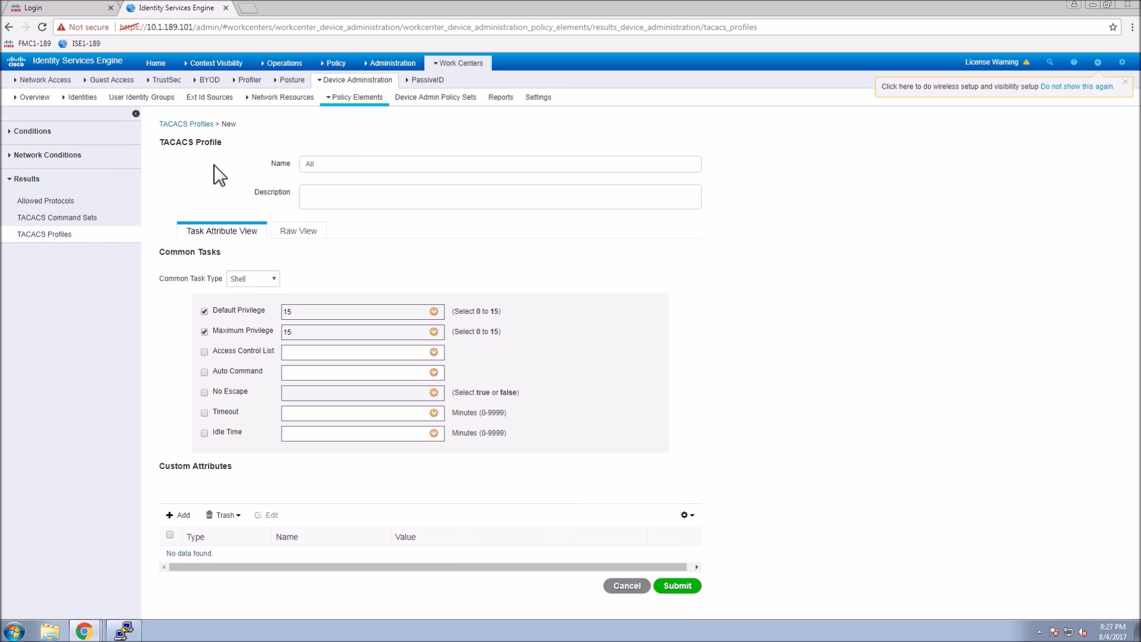
pyautogui.write('All_Device_Admin_Profile')
pyautogui.click(681, 588)
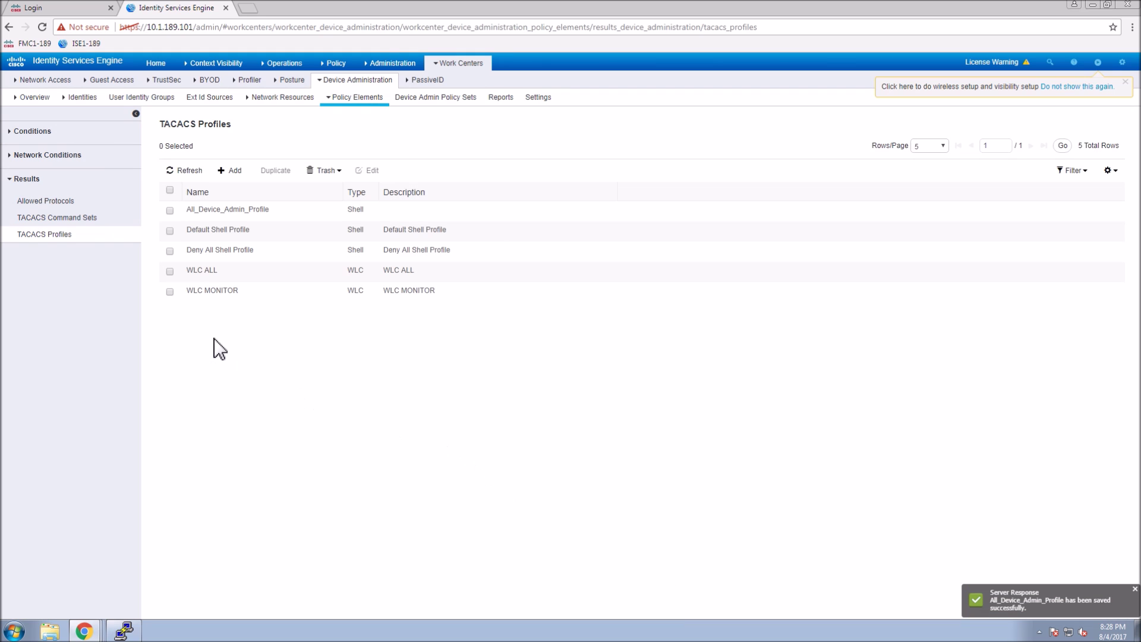
# Create and submit the All_Device_Helpdesk_Profile TACACS profile with default privilege 1 and maximum privilege 7.
pyautogui.click(233, 171)
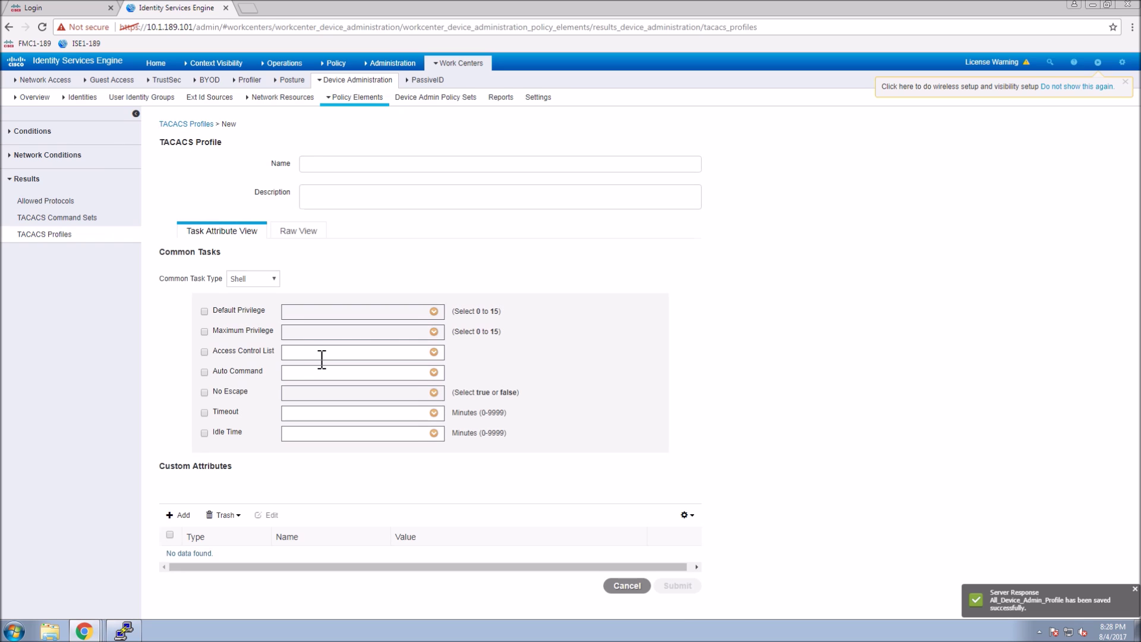
pyautogui.click(301, 165)
pyautogui.write('All_Device_Helpdesk')
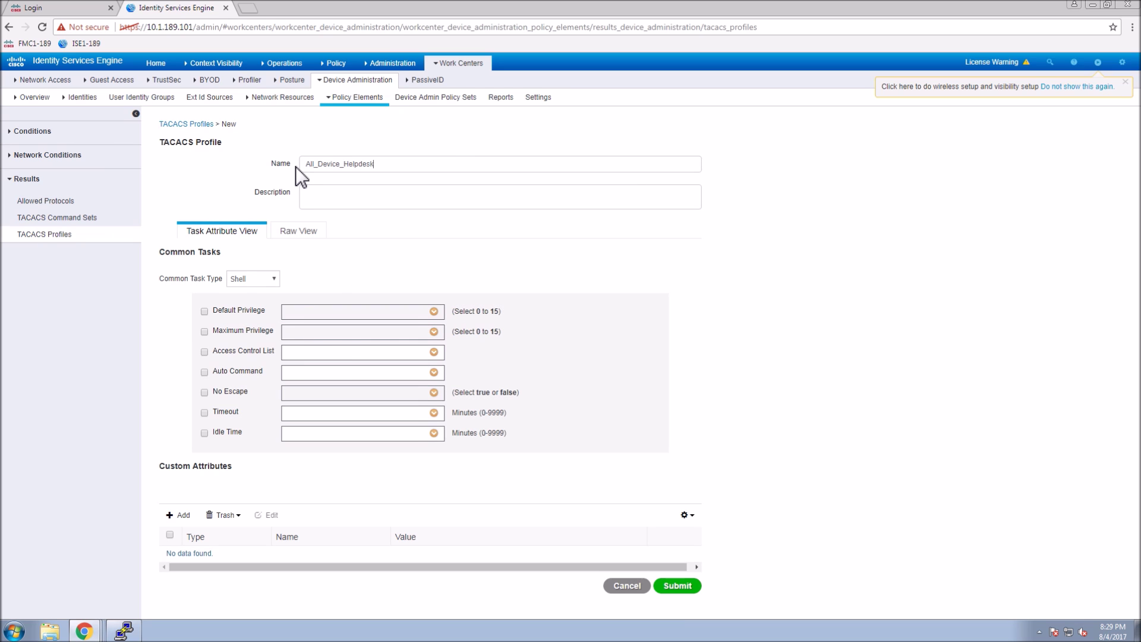
pyautogui.write('_Profile')
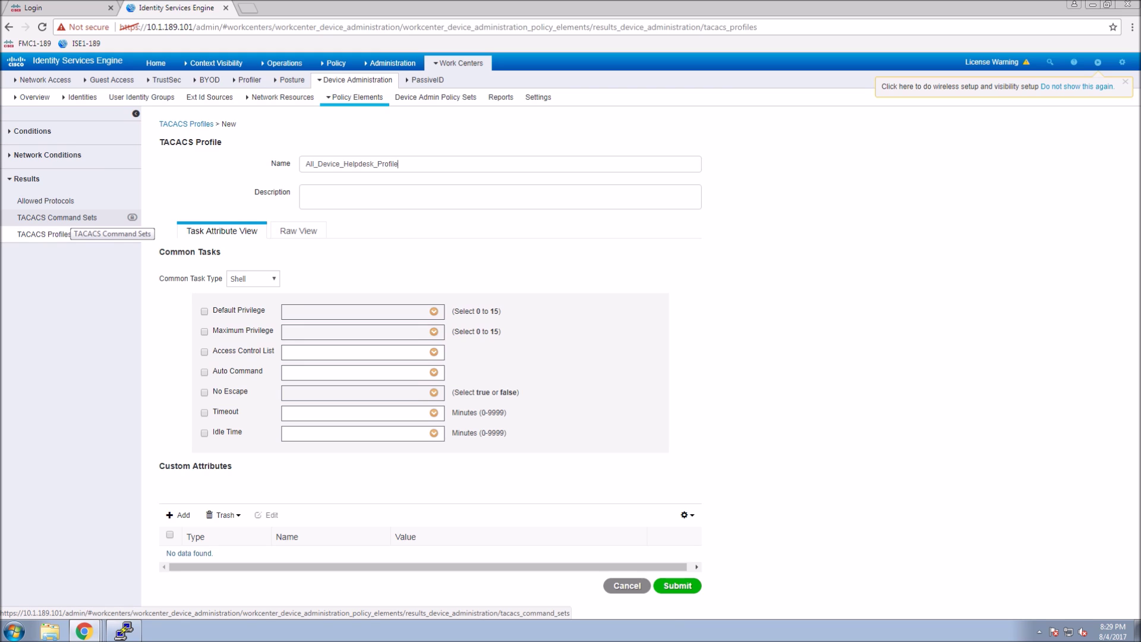
pyautogui.click(205, 311)
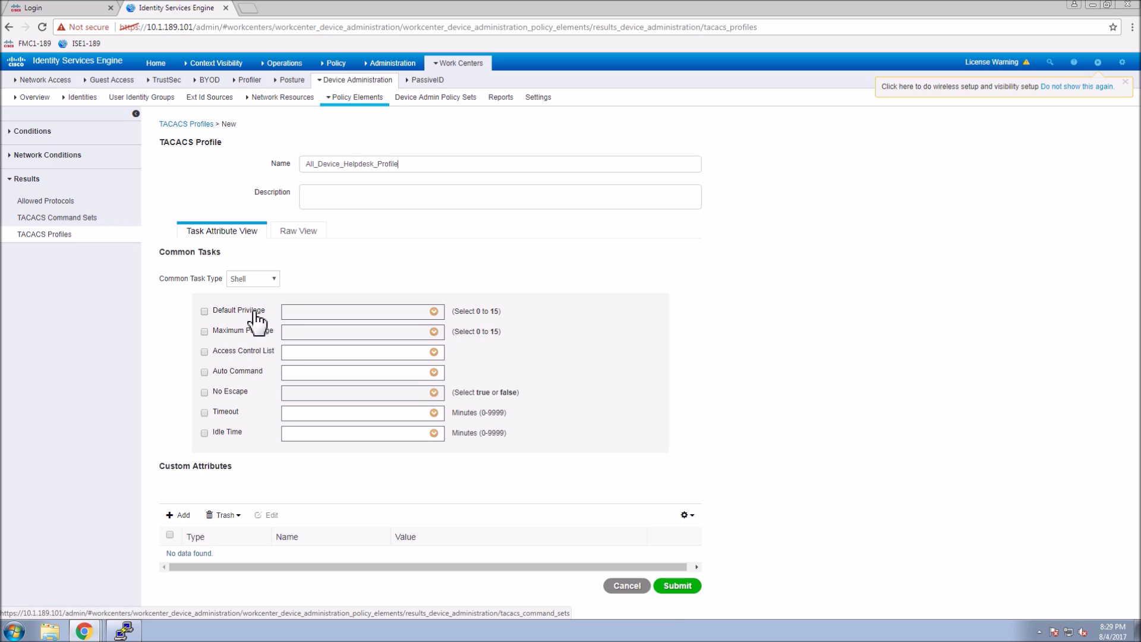
pyautogui.click(441, 319)
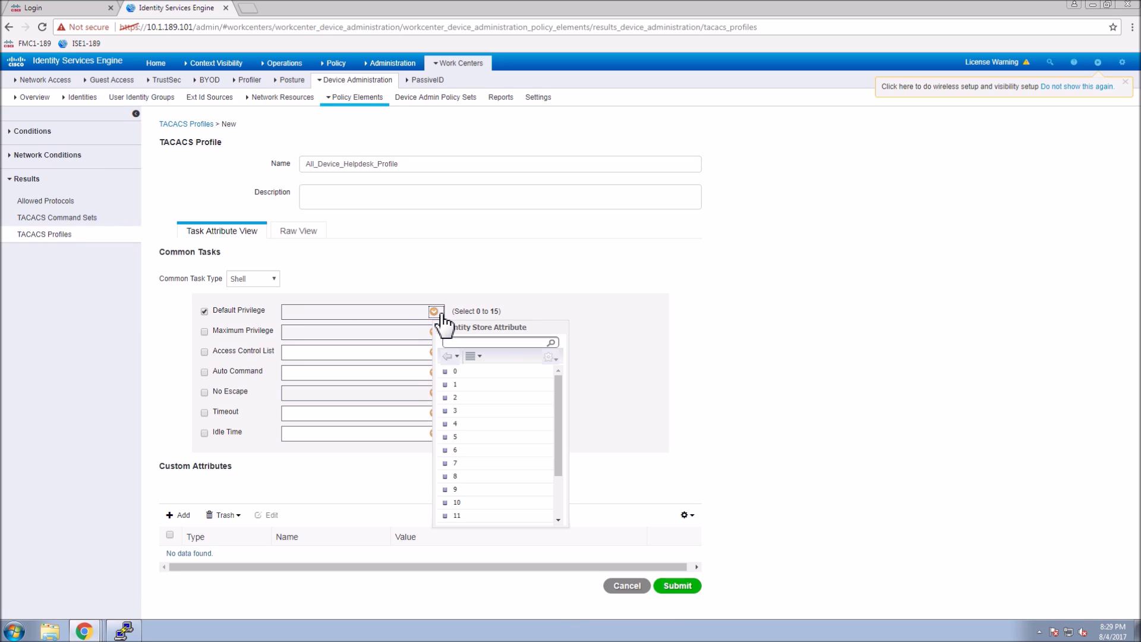
pyautogui.click(483, 389)
pyautogui.click(257, 333)
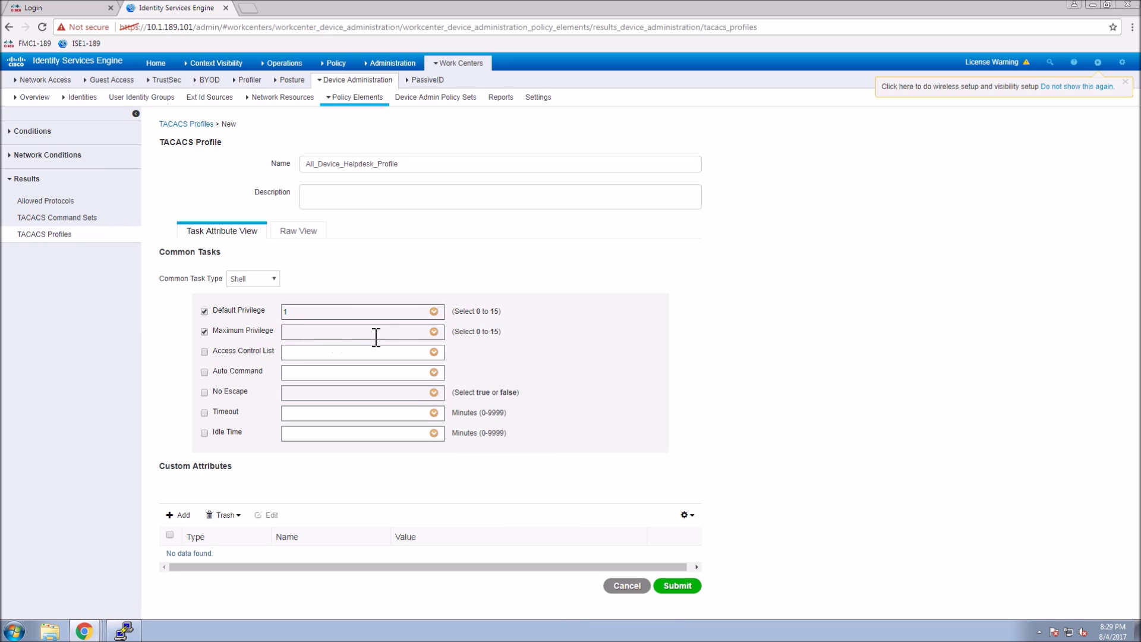
pyautogui.click(435, 332)
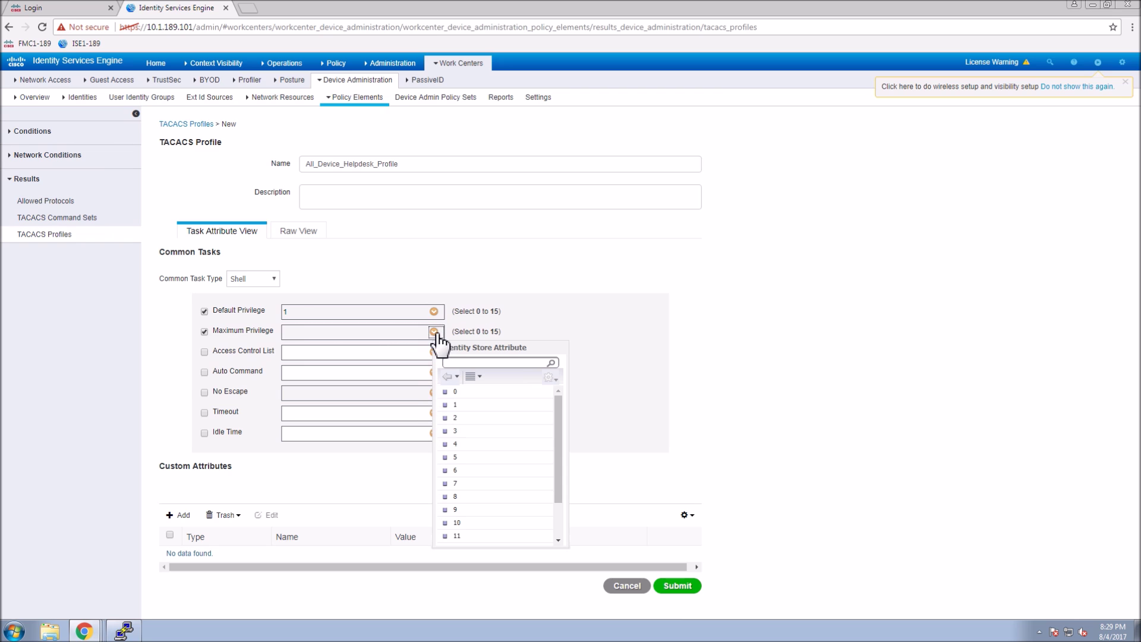
pyautogui.scroll(-2, 476, 505)
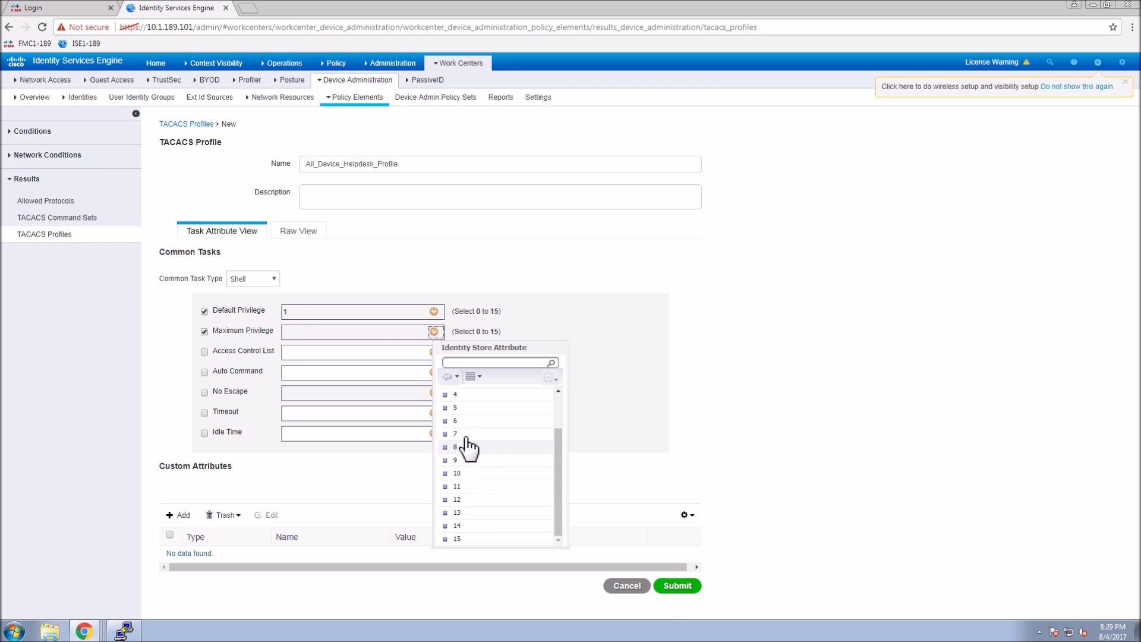
pyautogui.click(467, 434)
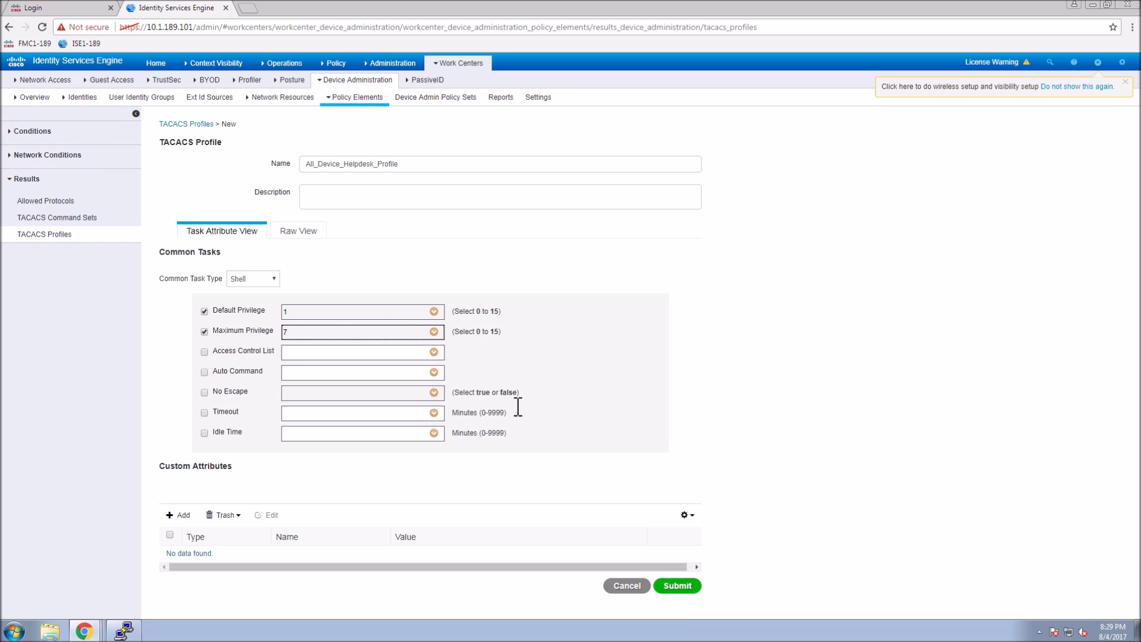
pyautogui.click(678, 586)
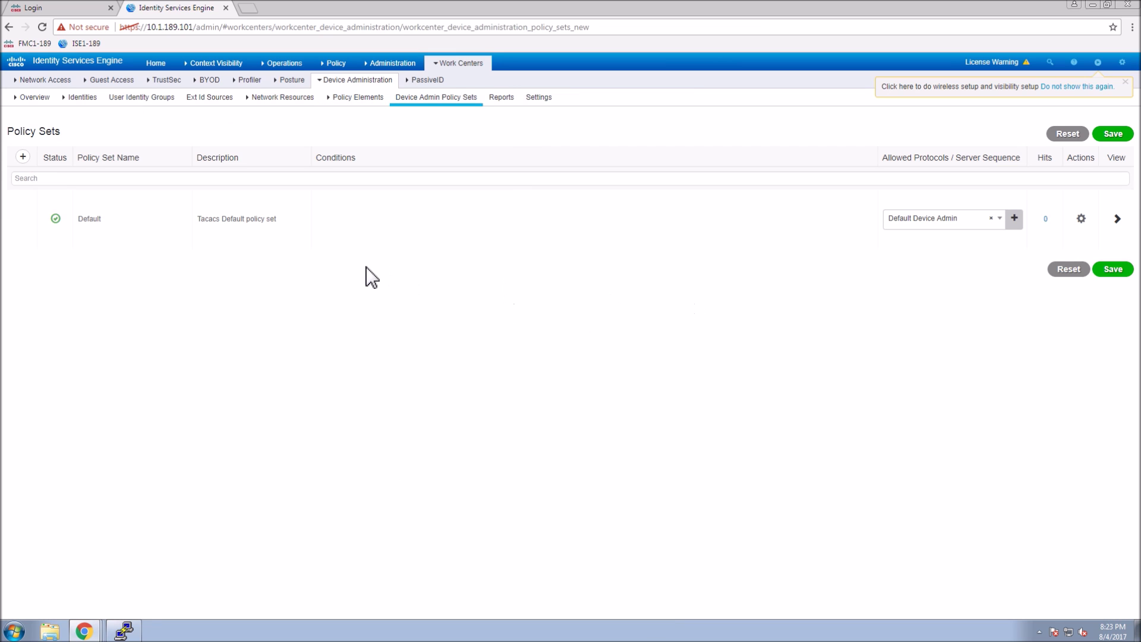
# Add a policy set named Cisco Devices with condition DEVICE Device Type Equals All Device Types#Cisco.
pyautogui.click(23, 157)
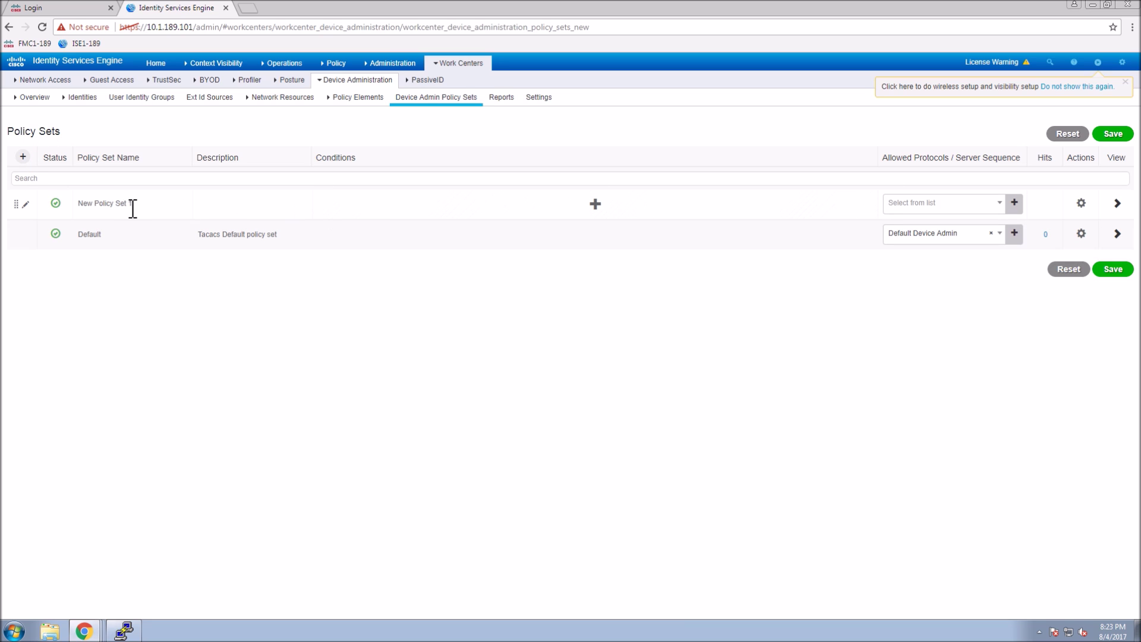
pyautogui.click(112, 202)
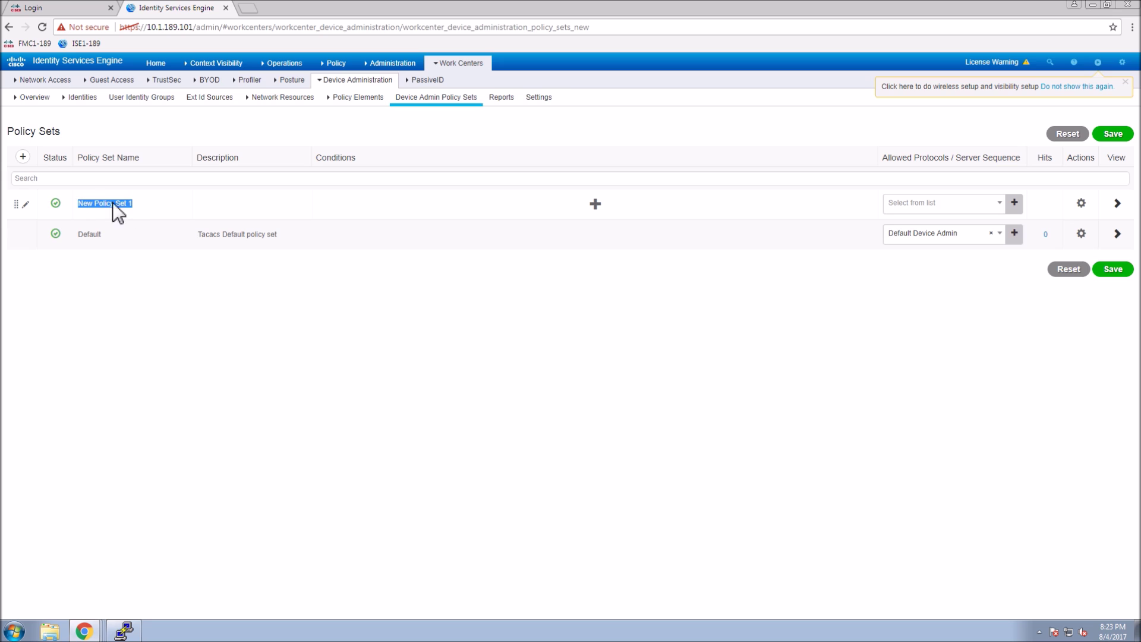
pyautogui.write('Cisco')
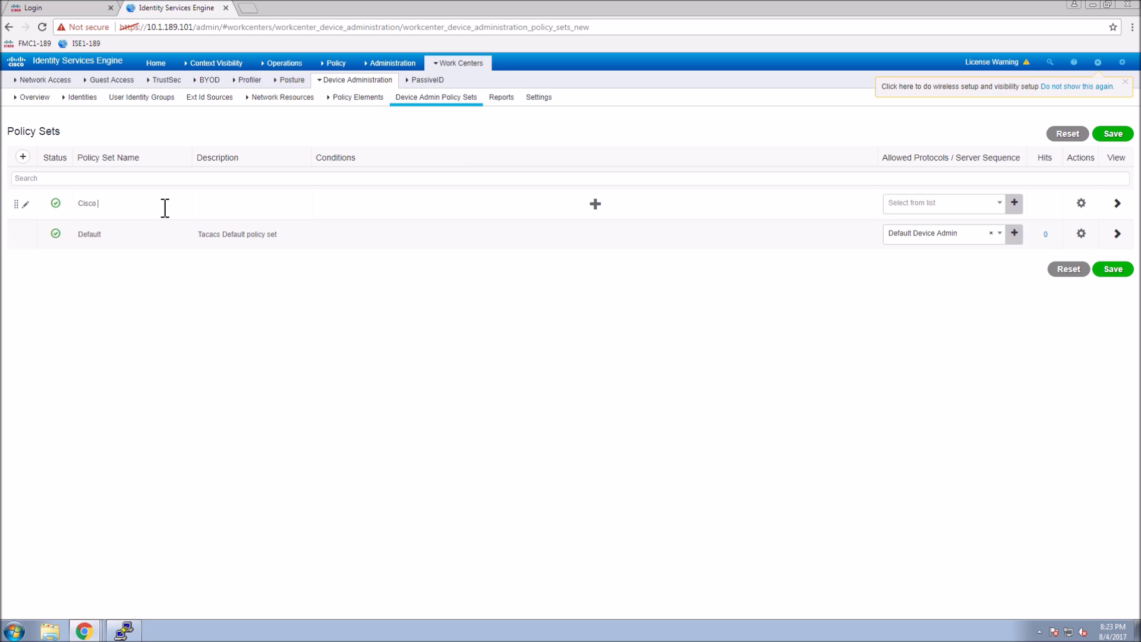
pyautogui.write(' Devices')
pyautogui.click(595, 204)
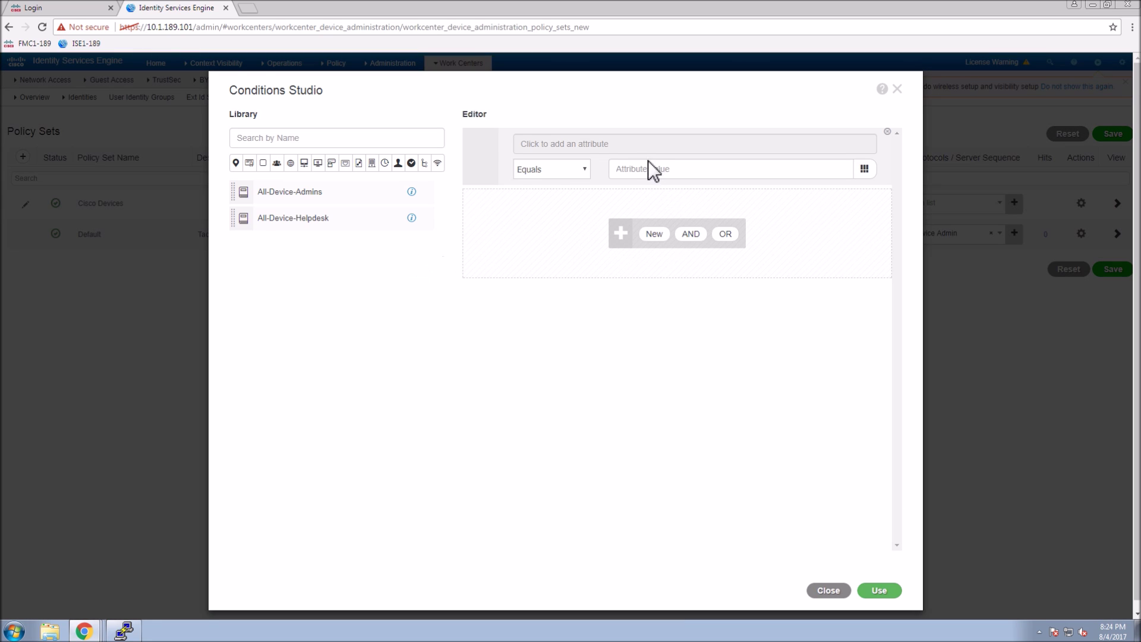
pyautogui.click(648, 149)
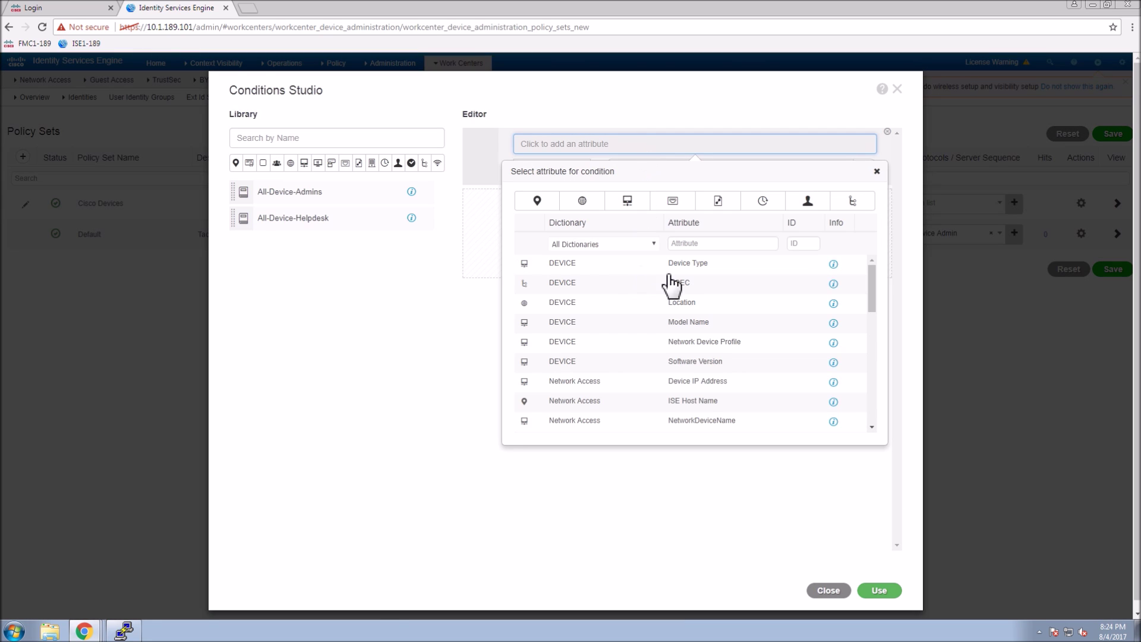
pyautogui.click(690, 267)
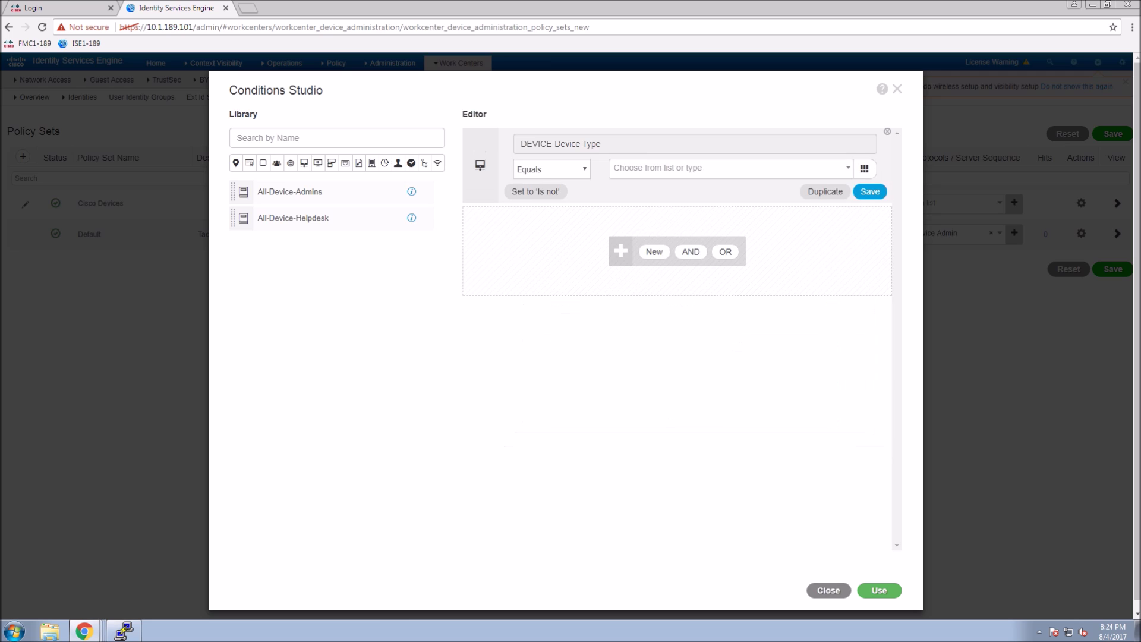
pyautogui.click(736, 173)
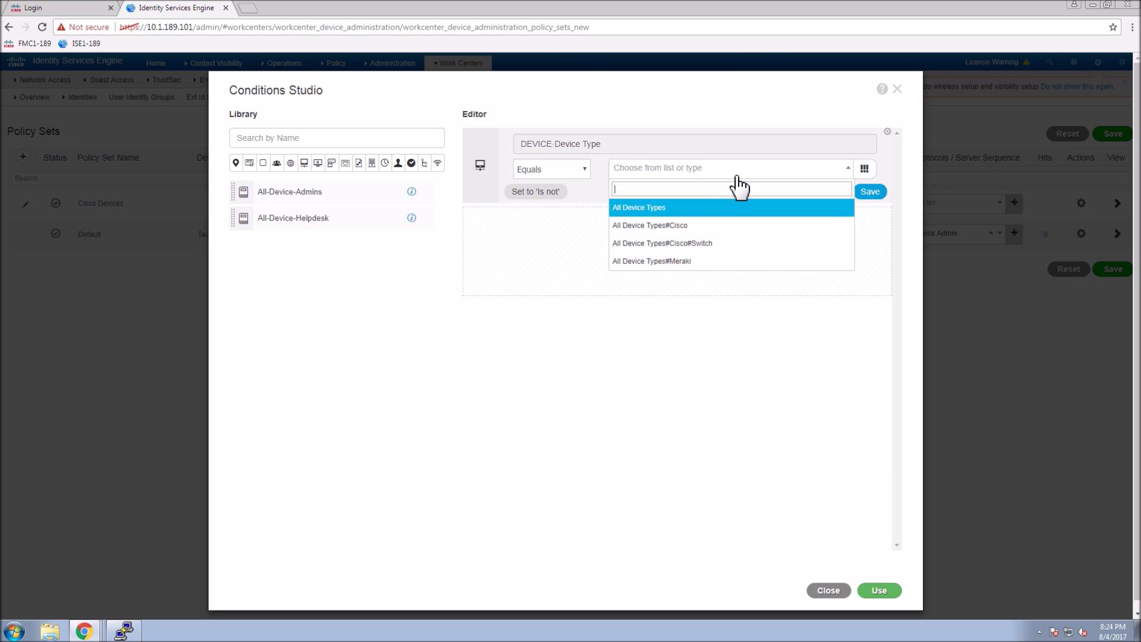
pyautogui.click(688, 227)
pyautogui.click(880, 591)
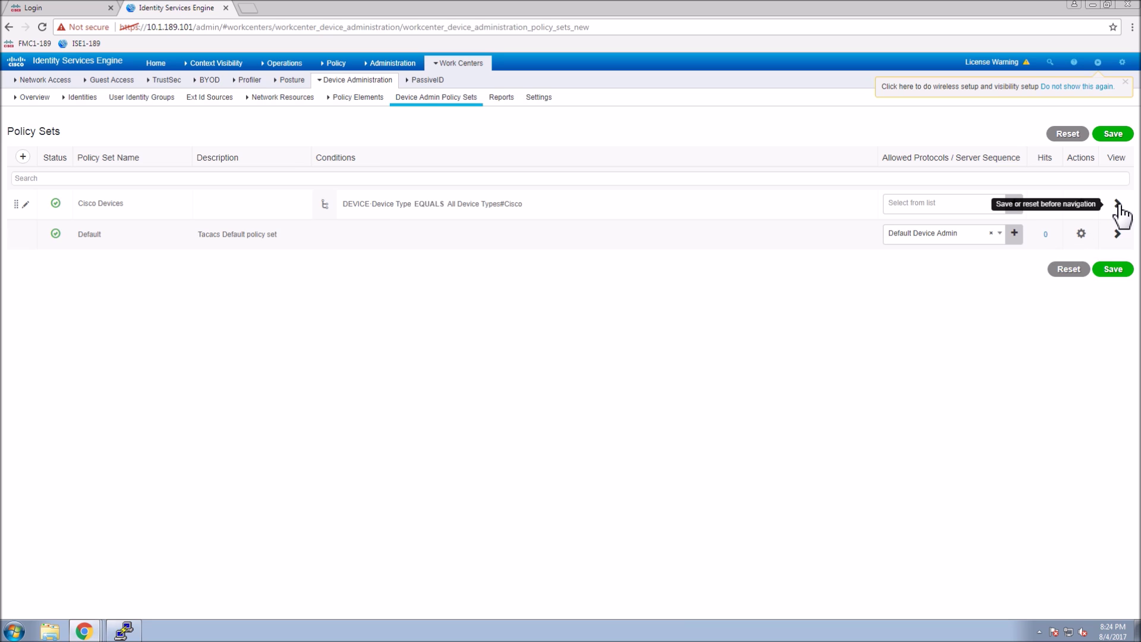
# Allow Default Device Admin as the Cisco Devices protocol and save the policy set.
pyautogui.click(1016, 205)
pyautogui.click(1004, 204)
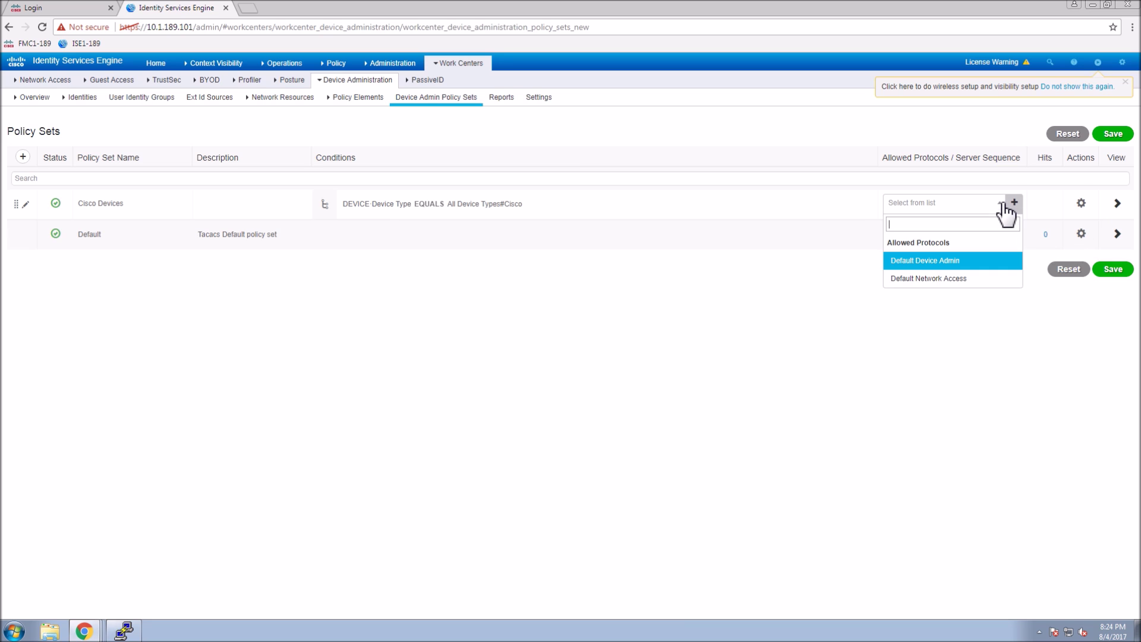
pyautogui.click(930, 262)
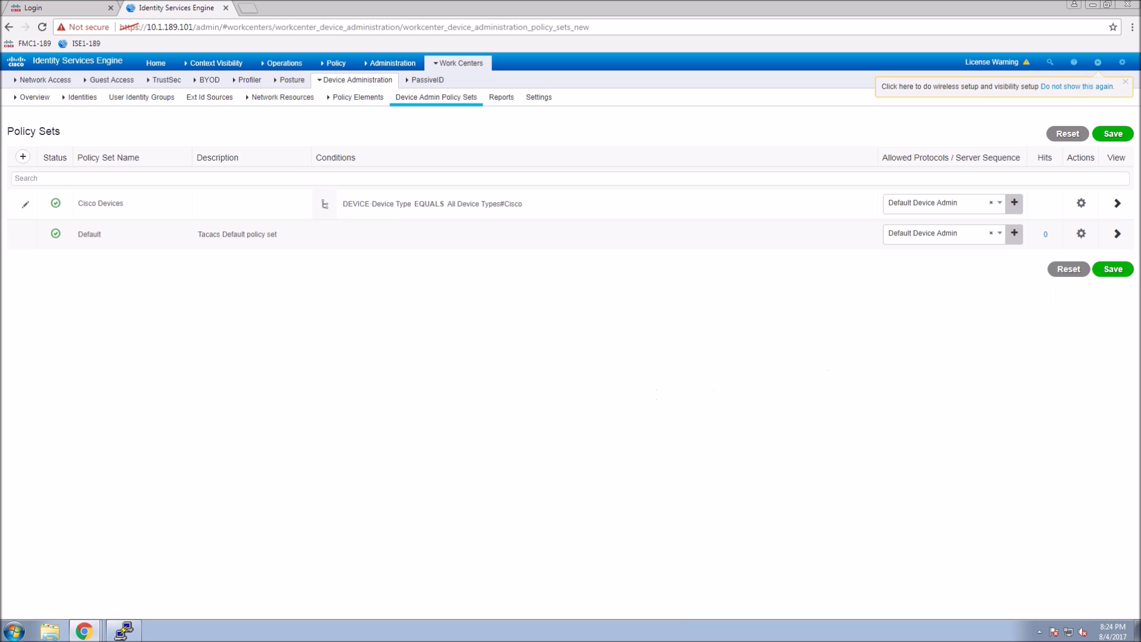
pyautogui.click(1113, 269)
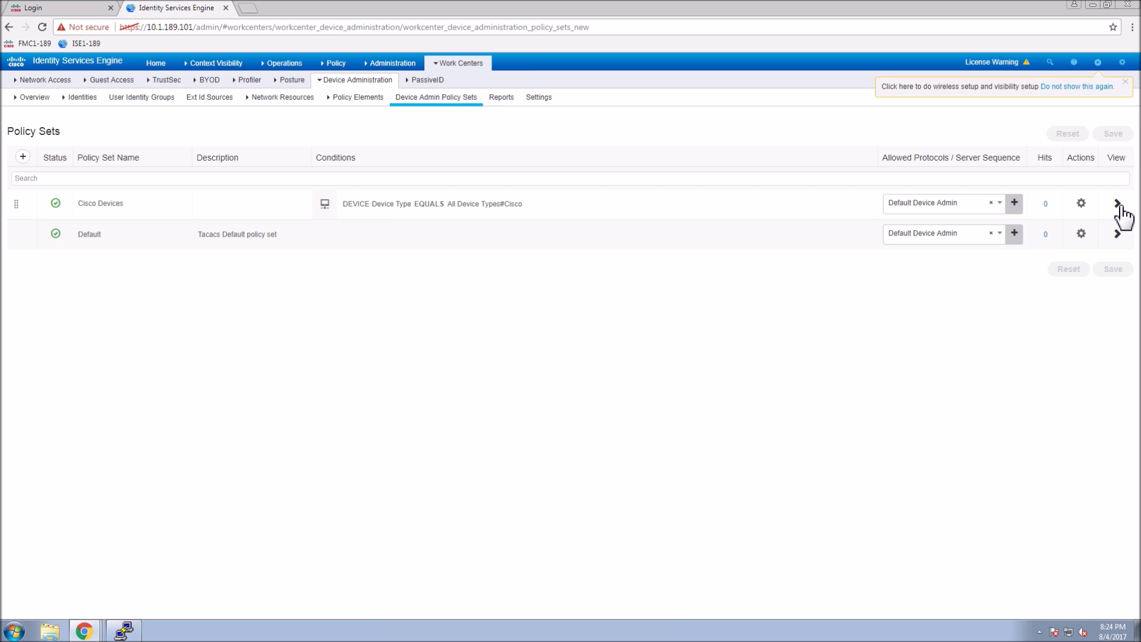
# In the Cisco Devices authentication policy, switch the Default rule to Internal Users and save.
pyautogui.click(1118, 204)
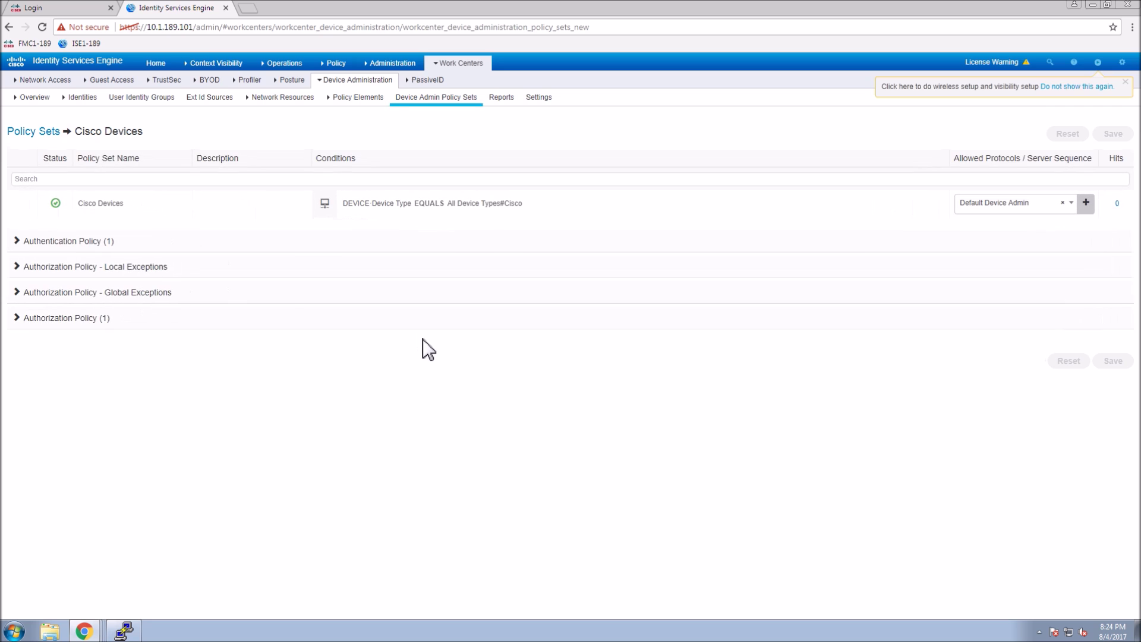
pyautogui.click(28, 244)
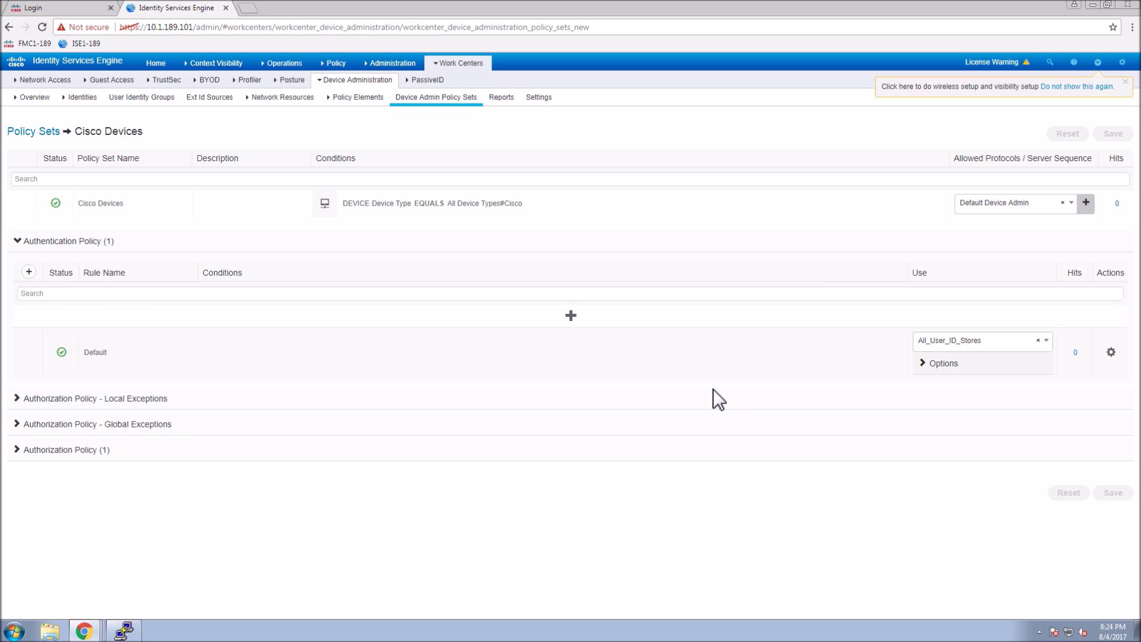
pyautogui.click(1055, 347)
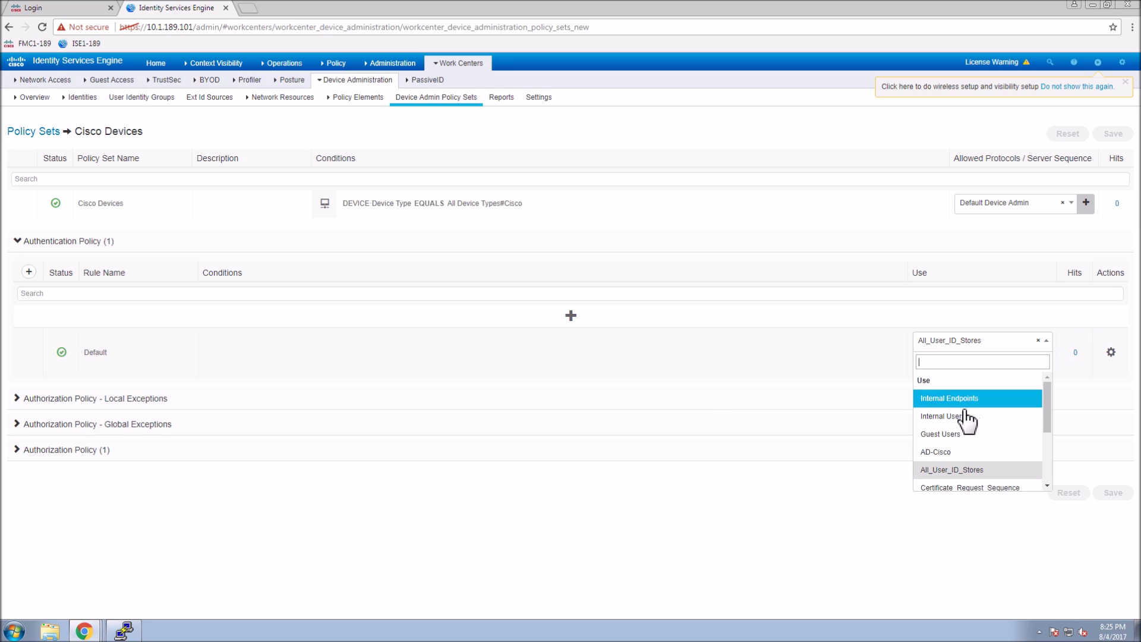
pyautogui.click(946, 419)
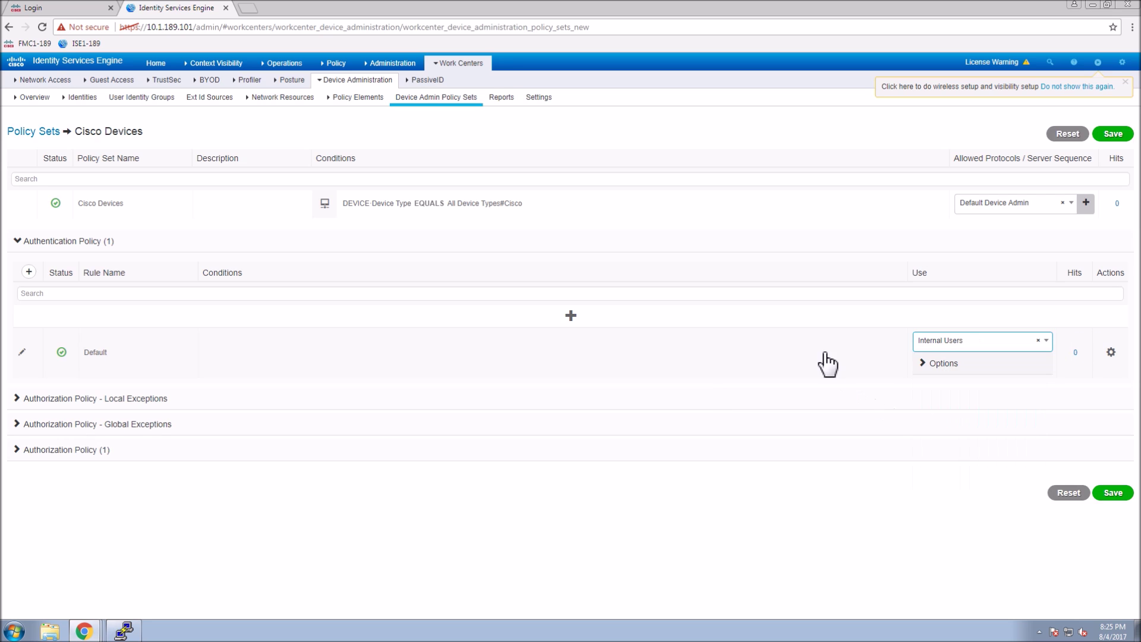
pyautogui.click(1114, 493)
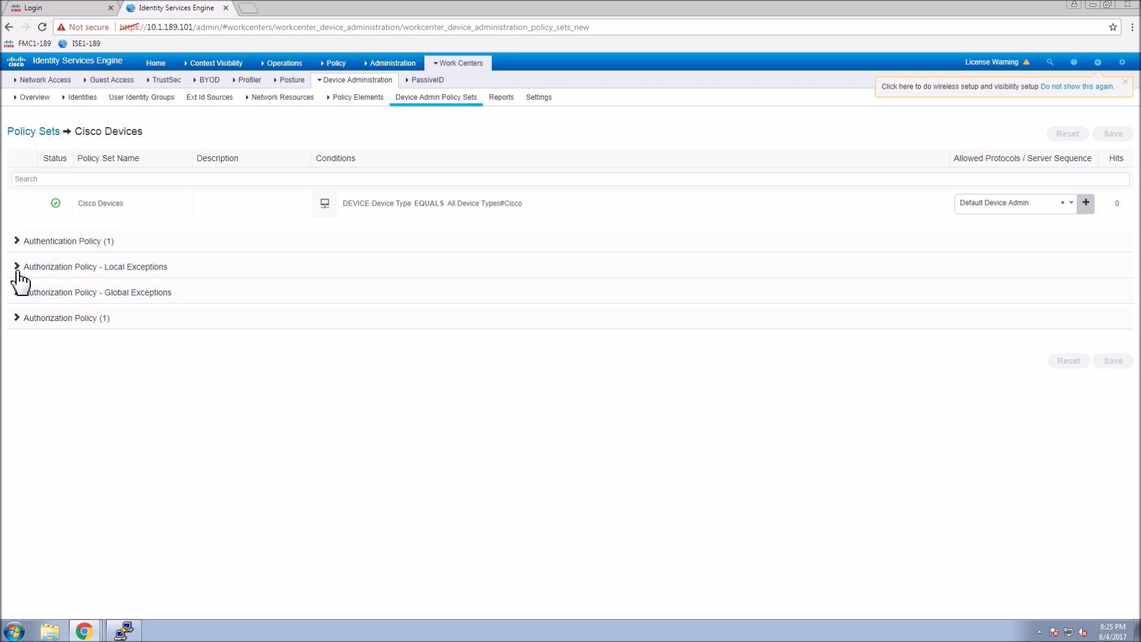
# Add an authorization rule named All-Device-Admin with the All-Device-Admins condition.
pyautogui.click(47, 320)
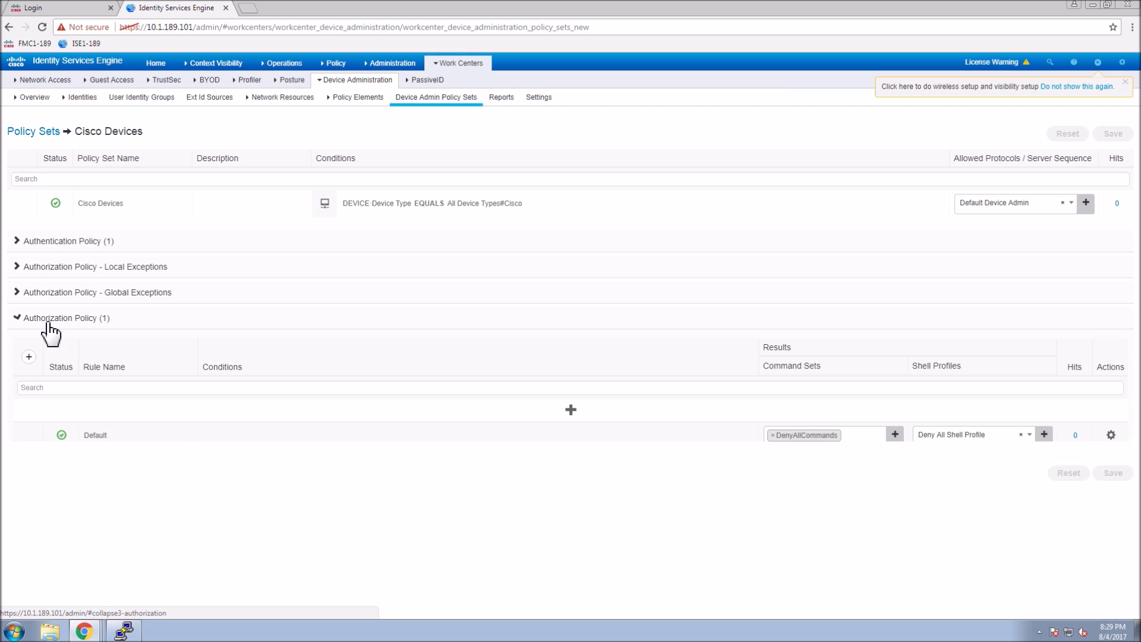
pyautogui.click(572, 410)
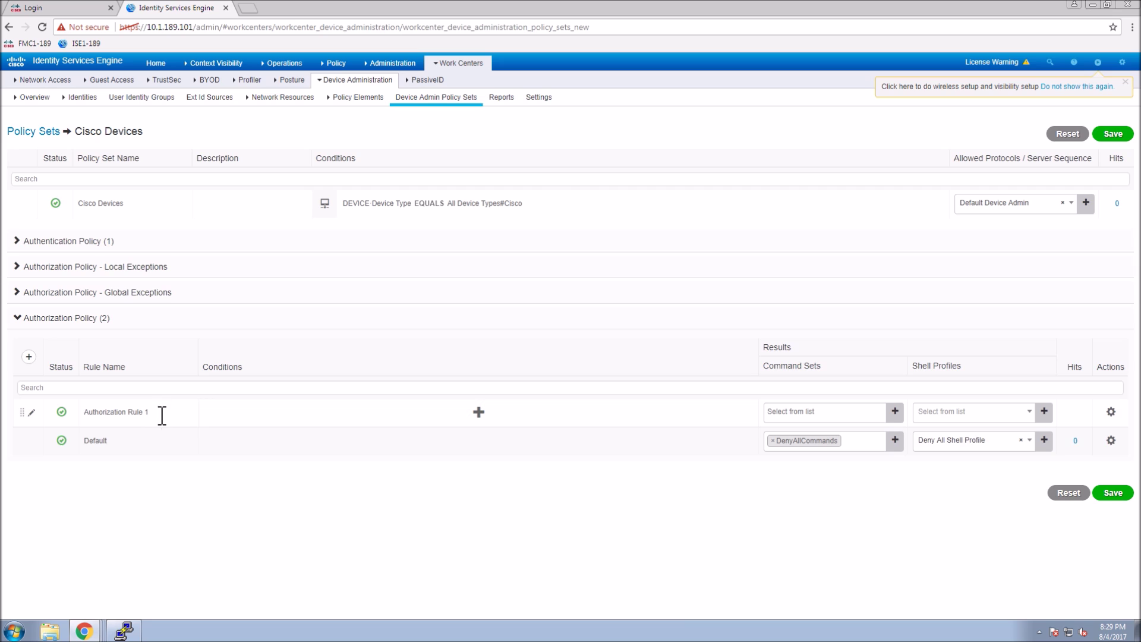
pyautogui.tripleClick(115, 408)
pyautogui.write('All-Device-Admin')
pyautogui.click(409, 423)
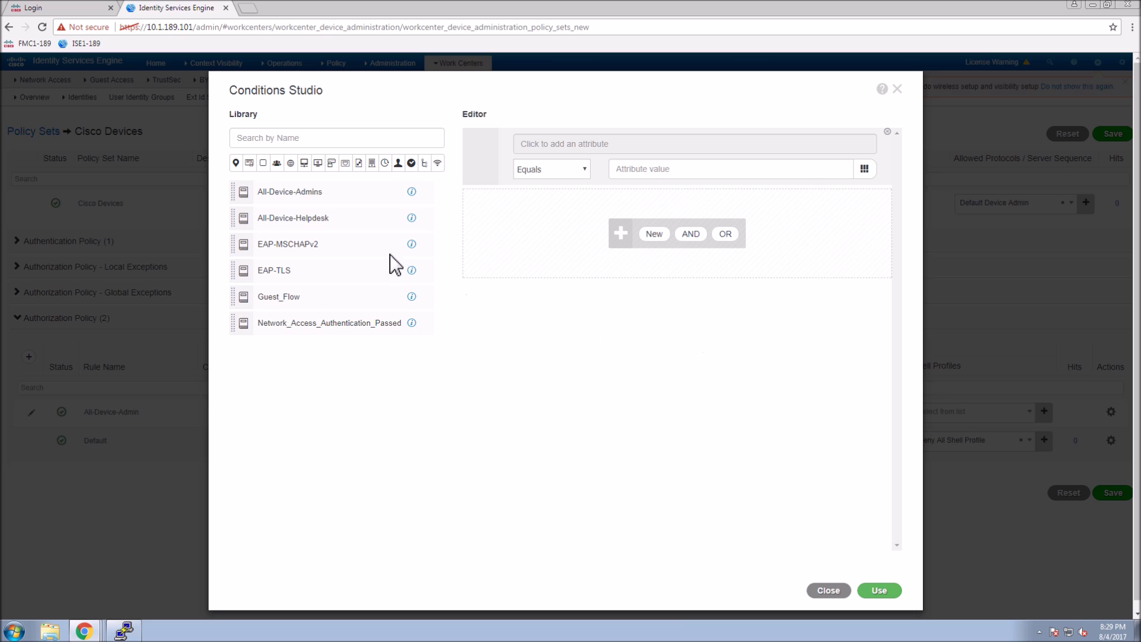
pyautogui.moveTo(304, 205); pyautogui.dragTo(583, 211)
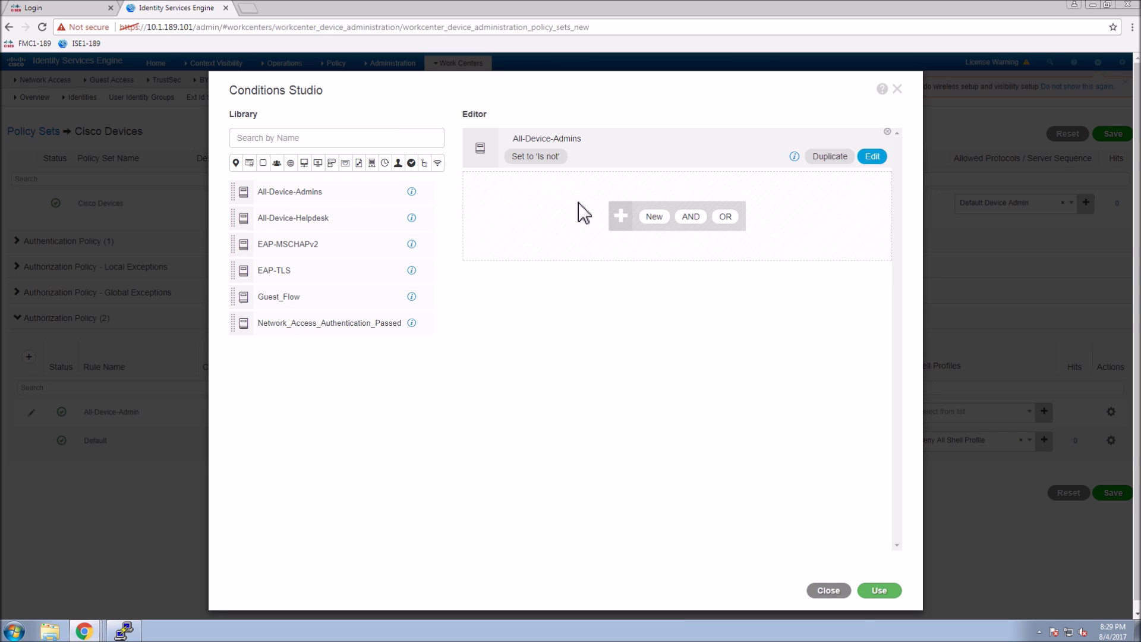
pyautogui.click(882, 592)
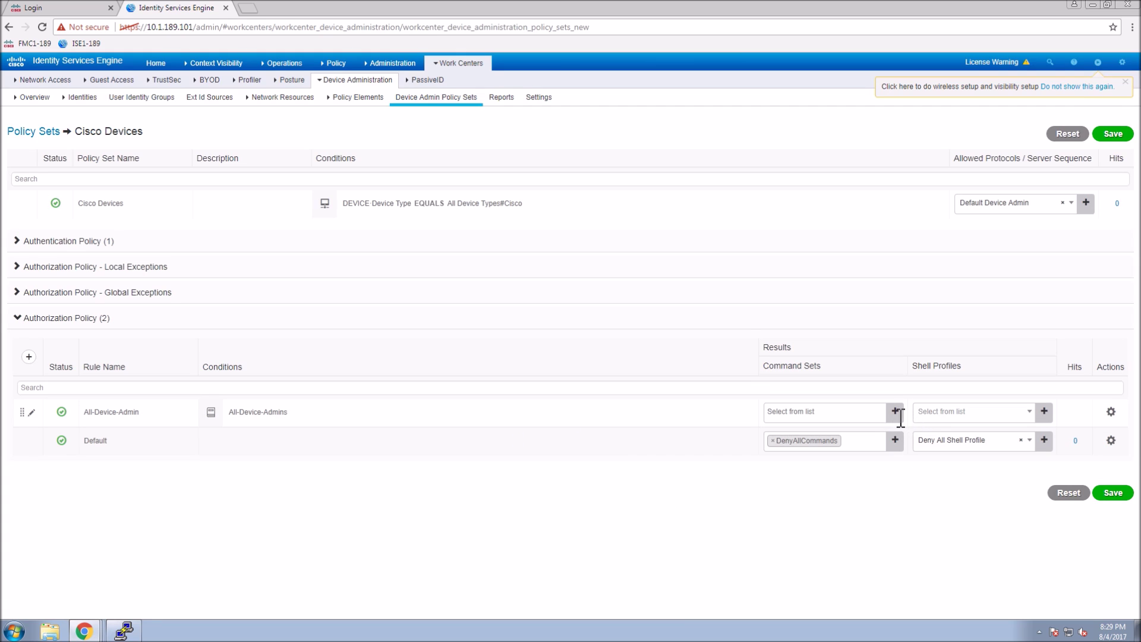
# Give the rule command set All-Device-Admin-Priv15 and shell profile All_Device_Admin_Profile.
pyautogui.click(895, 411)
pyautogui.click(881, 416)
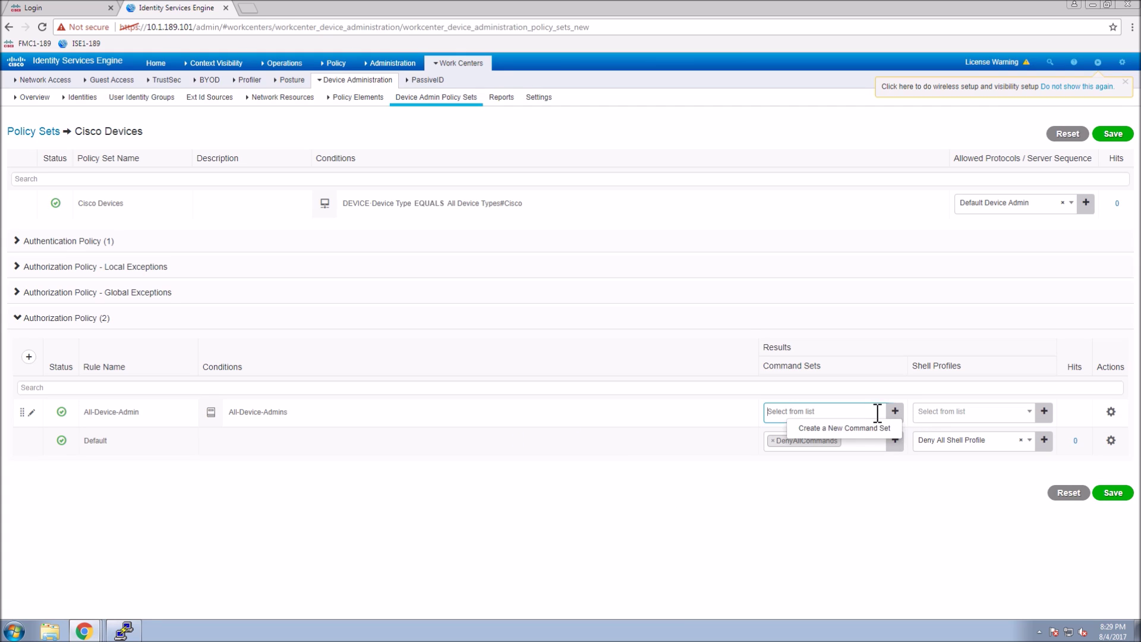
pyautogui.click(829, 450)
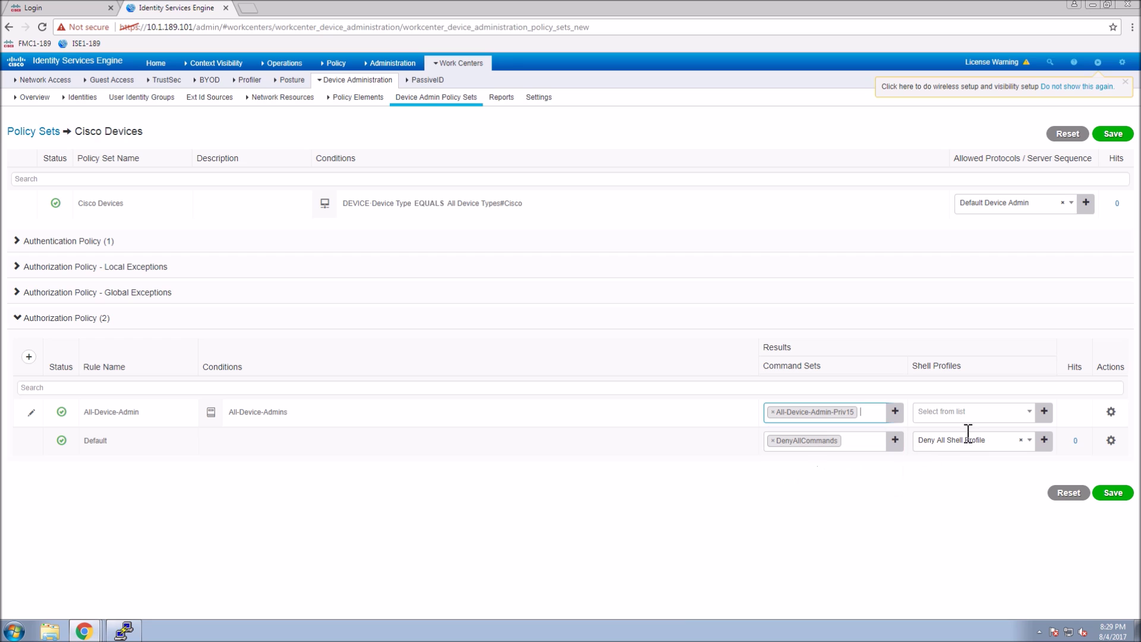
pyautogui.click(963, 416)
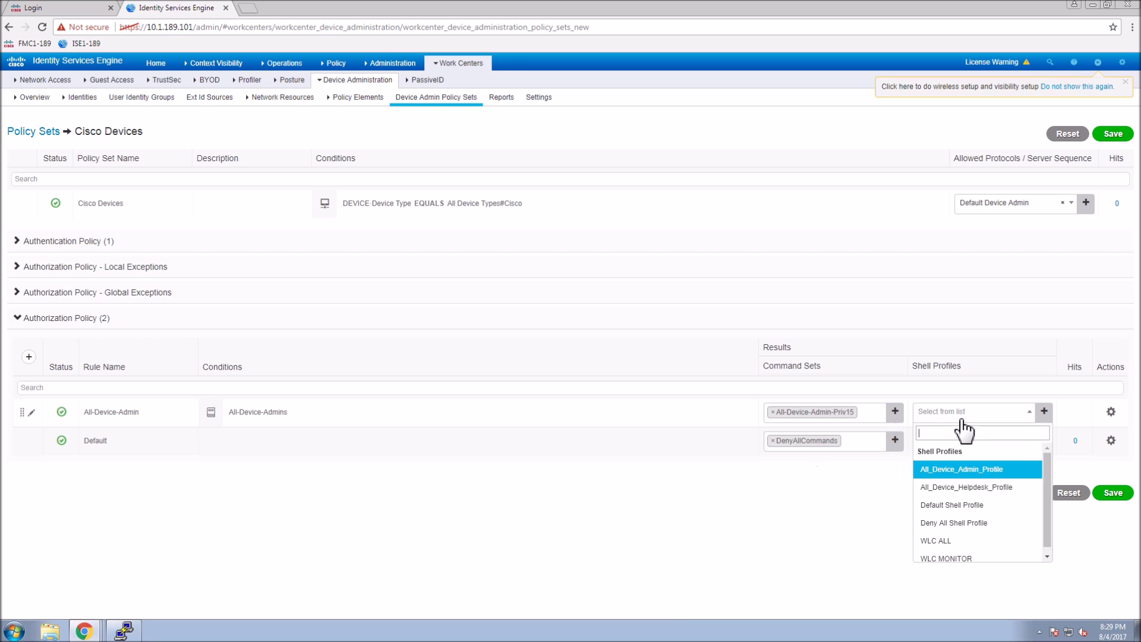
pyautogui.click(958, 471)
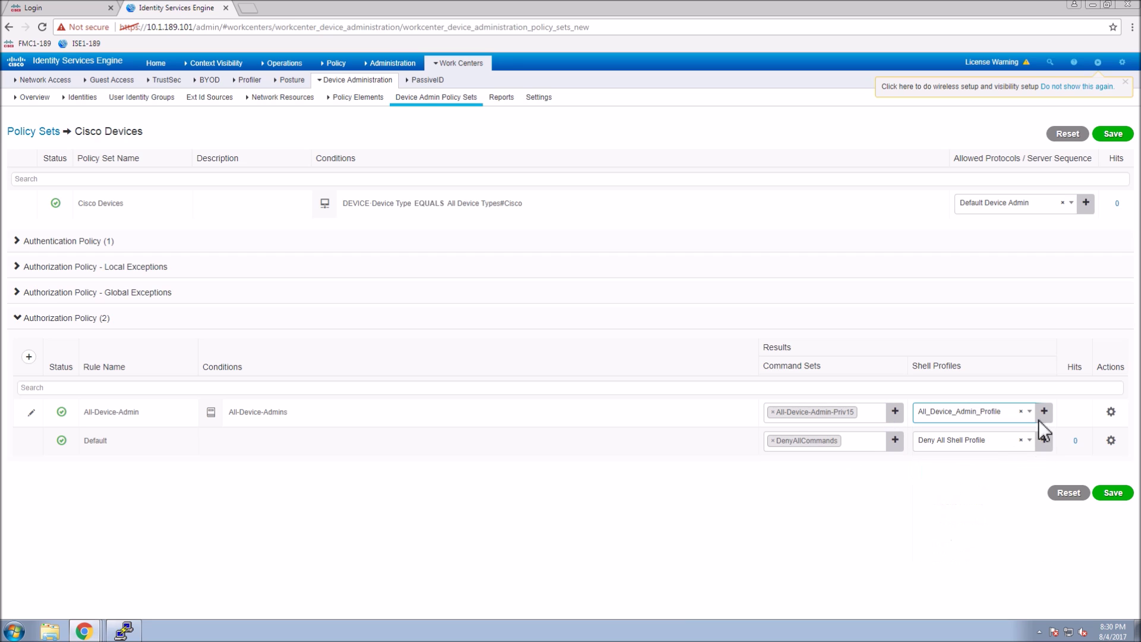
pyautogui.click(1111, 413)
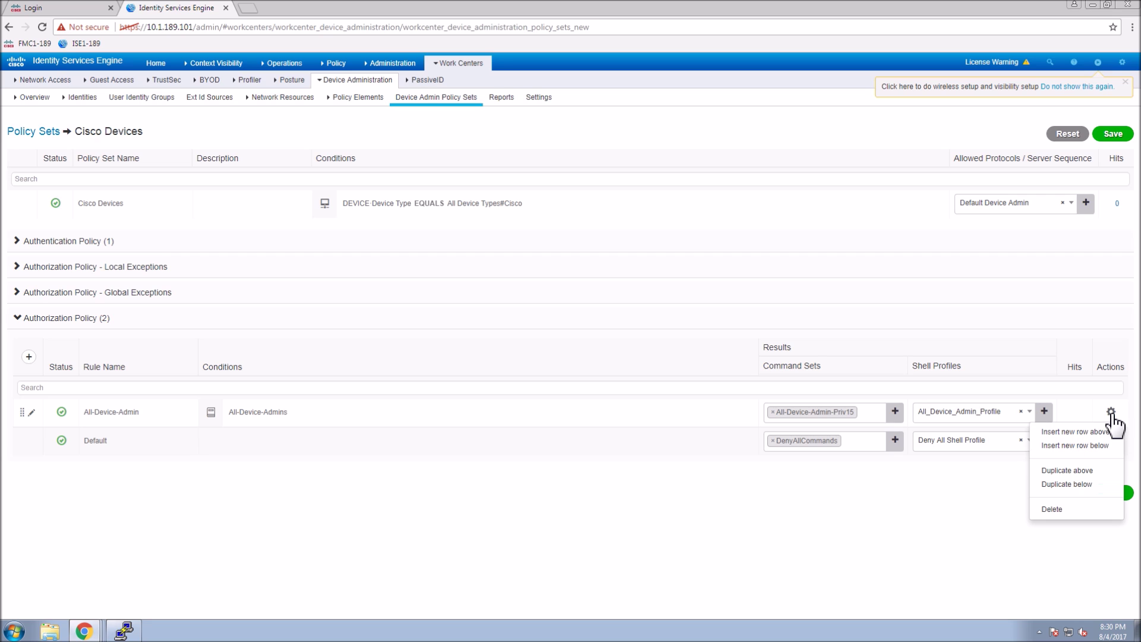
# Duplicate the admin rule as All-Device-Helpdesk and replace its condition with All-Device-Helpdesk.
pyautogui.click(1068, 493)
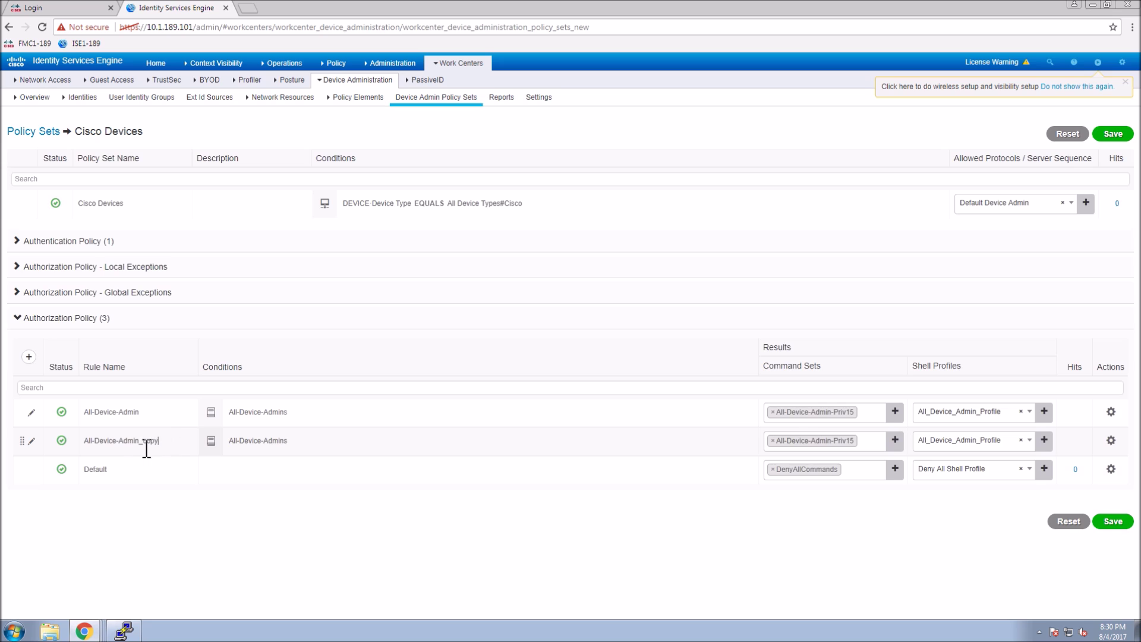
pyautogui.moveTo(158, 445); pyautogui.dragTo(128, 453)
pyautogui.press('BackSpace')
pyautogui.click(365, 447)
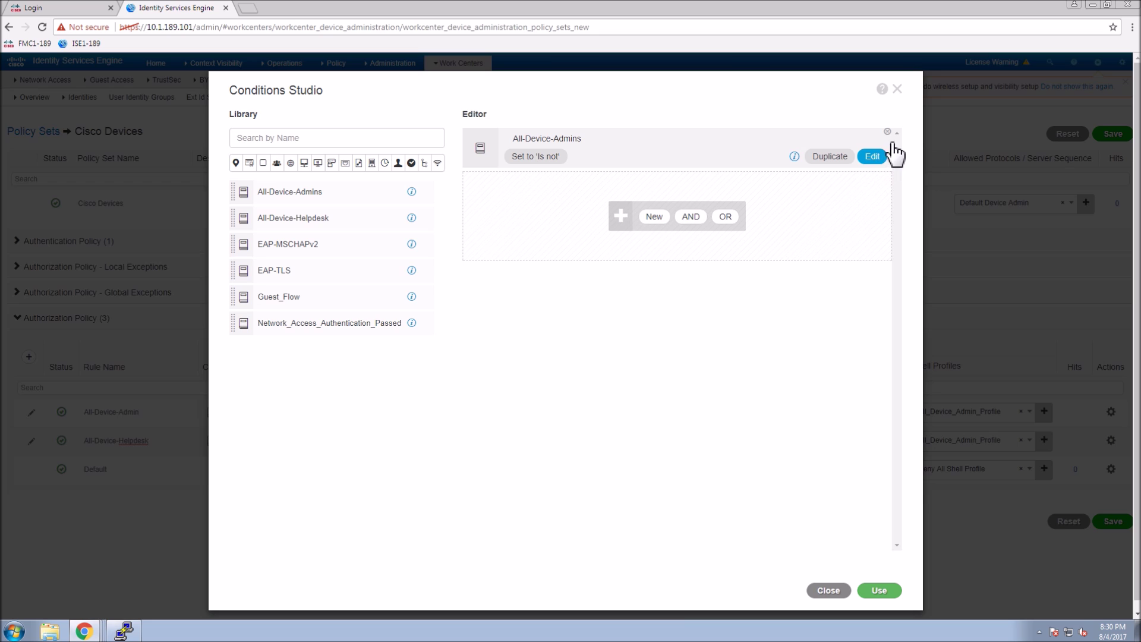
pyautogui.click(888, 132)
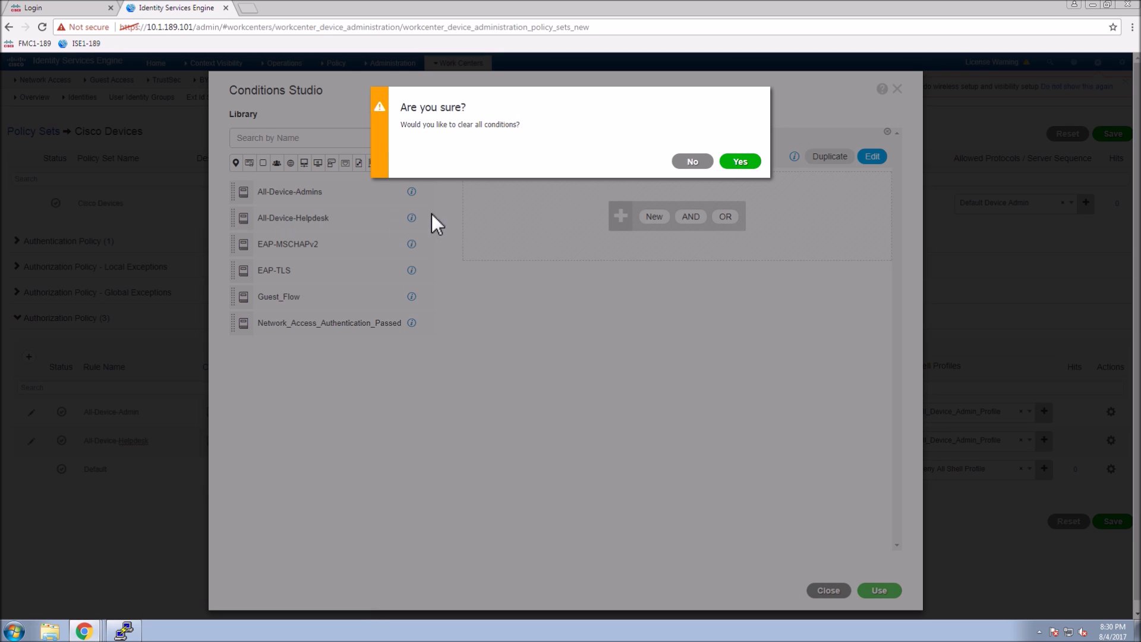
pyautogui.click(740, 162)
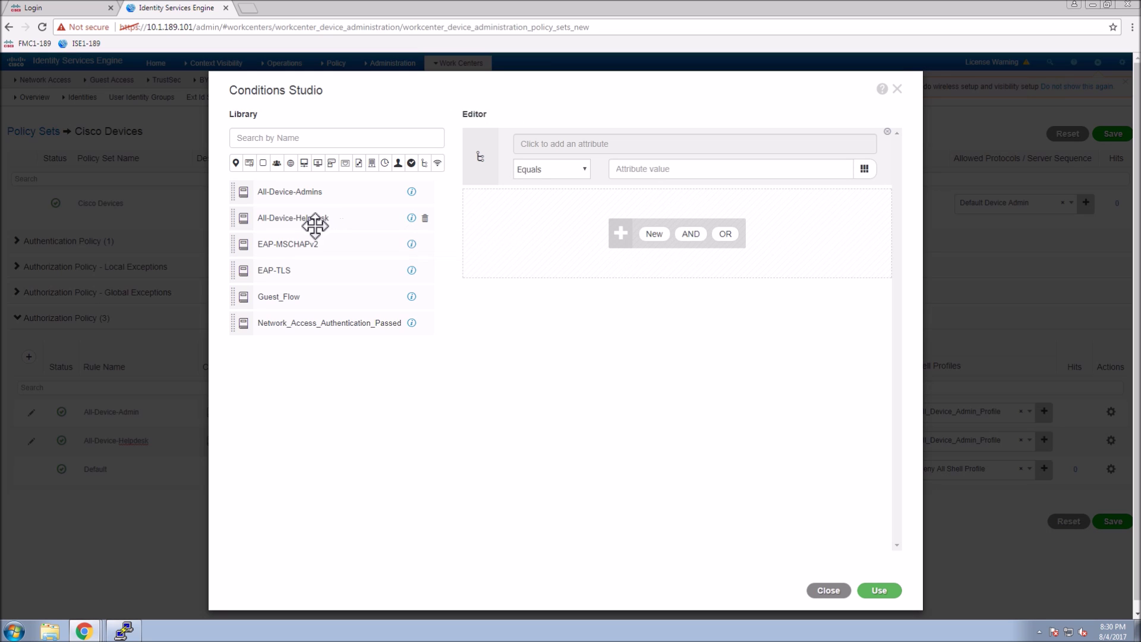
pyautogui.moveTo(315, 220); pyautogui.dragTo(562, 185)
pyautogui.moveTo(336, 224); pyautogui.dragTo(606, 235)
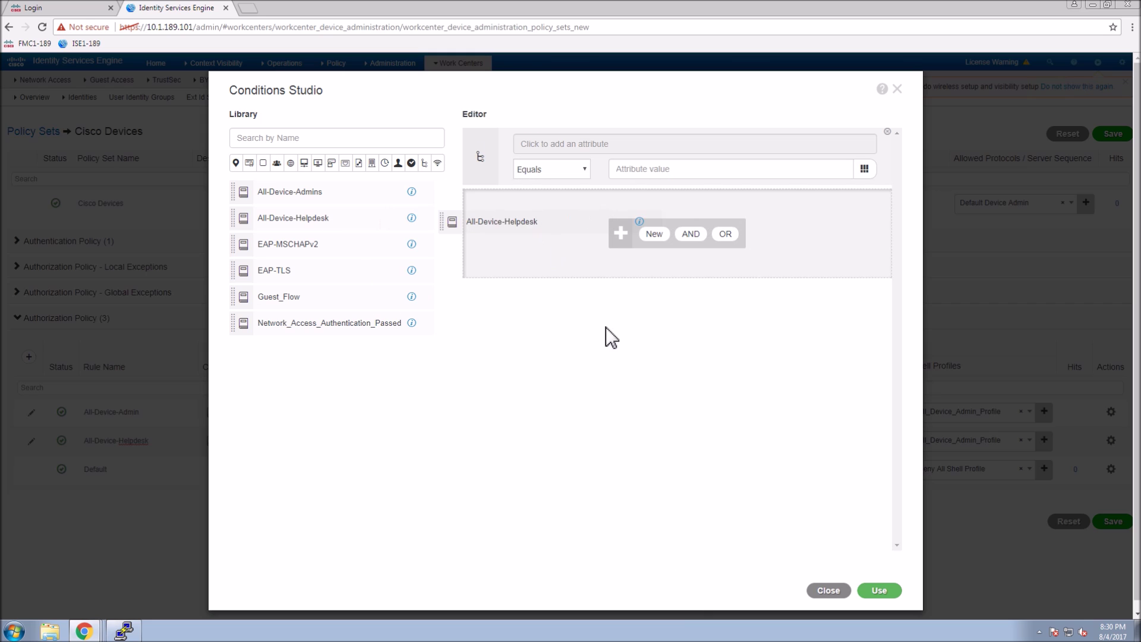
pyautogui.click(877, 590)
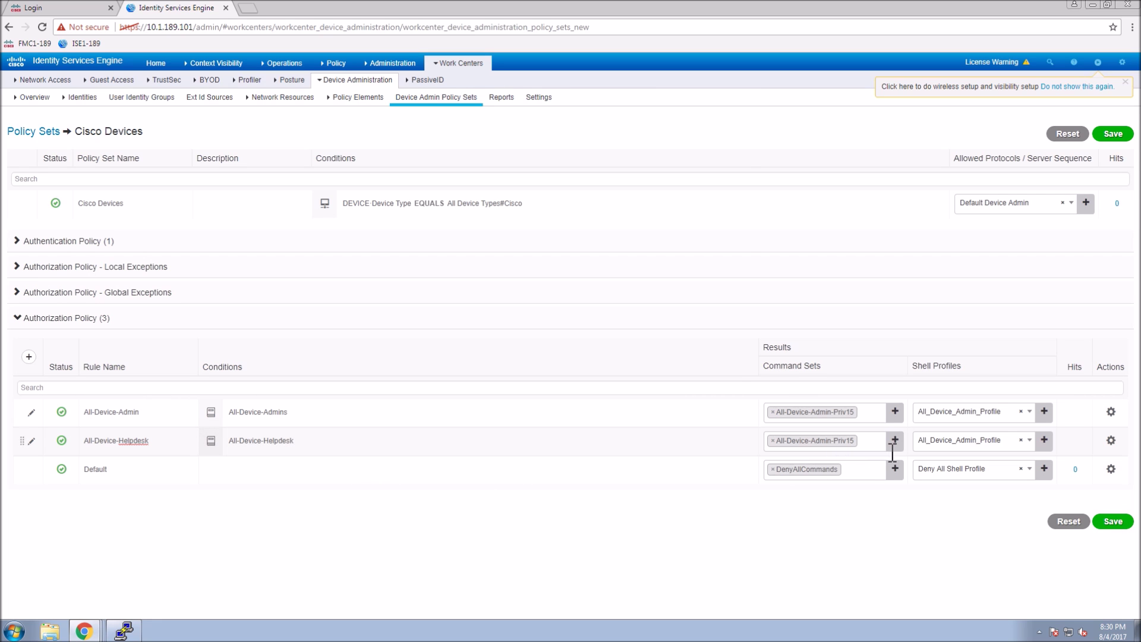
# Switch the rule to the All-Device-Helpdesk command set and All_Device_Helpdesk_Profile, then save.
pyautogui.click(773, 440)
pyautogui.click(819, 497)
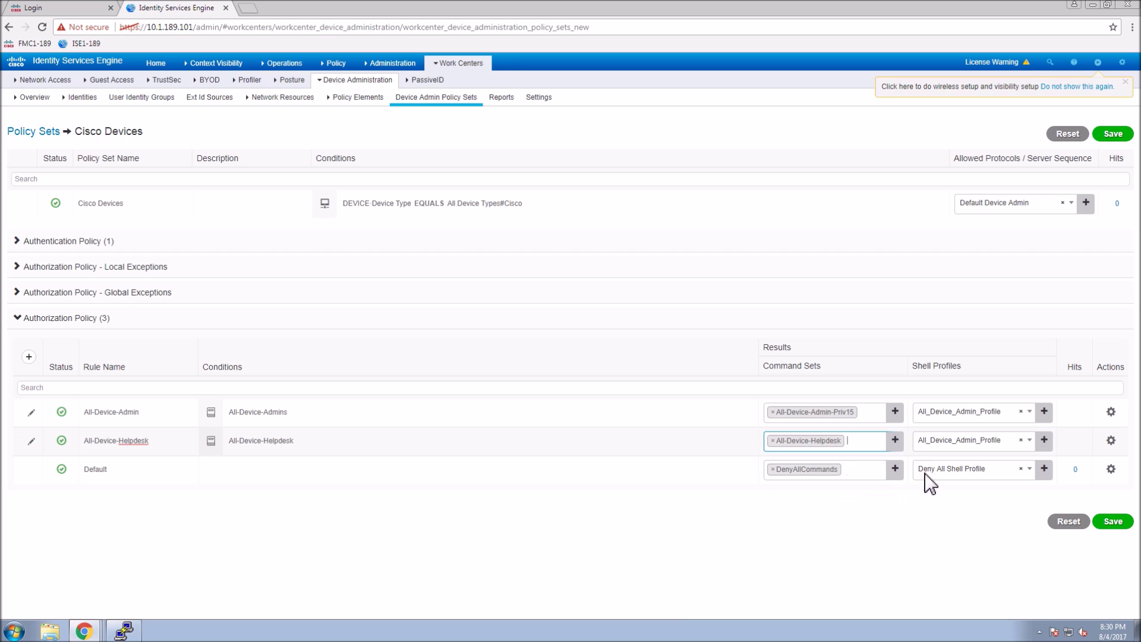
pyautogui.click(927, 441)
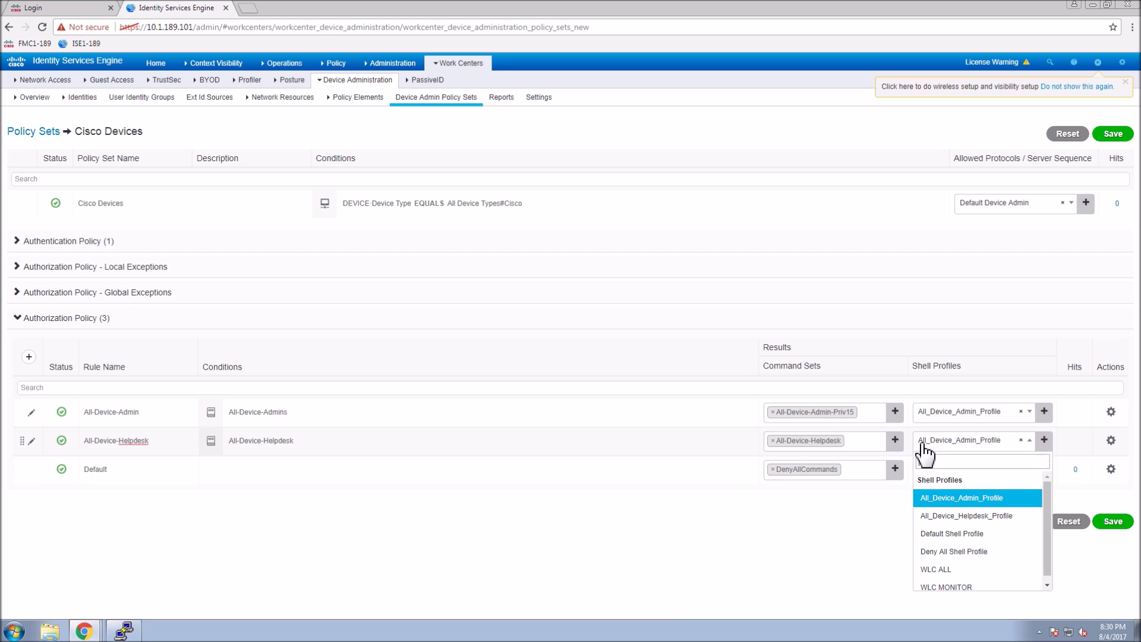
pyautogui.click(933, 516)
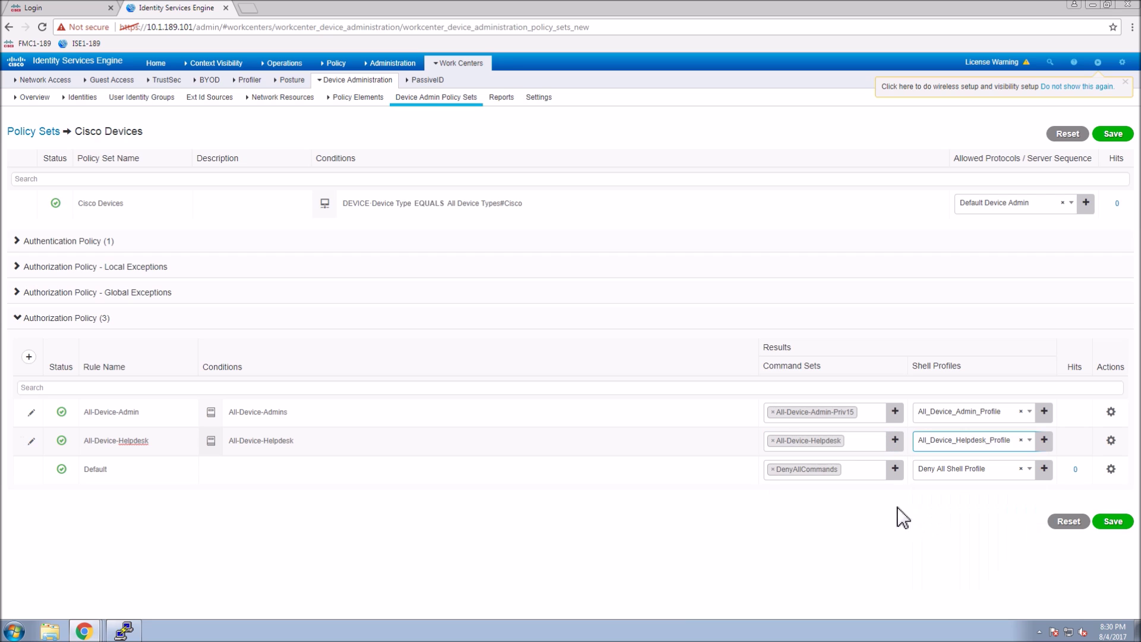
pyautogui.click(1103, 523)
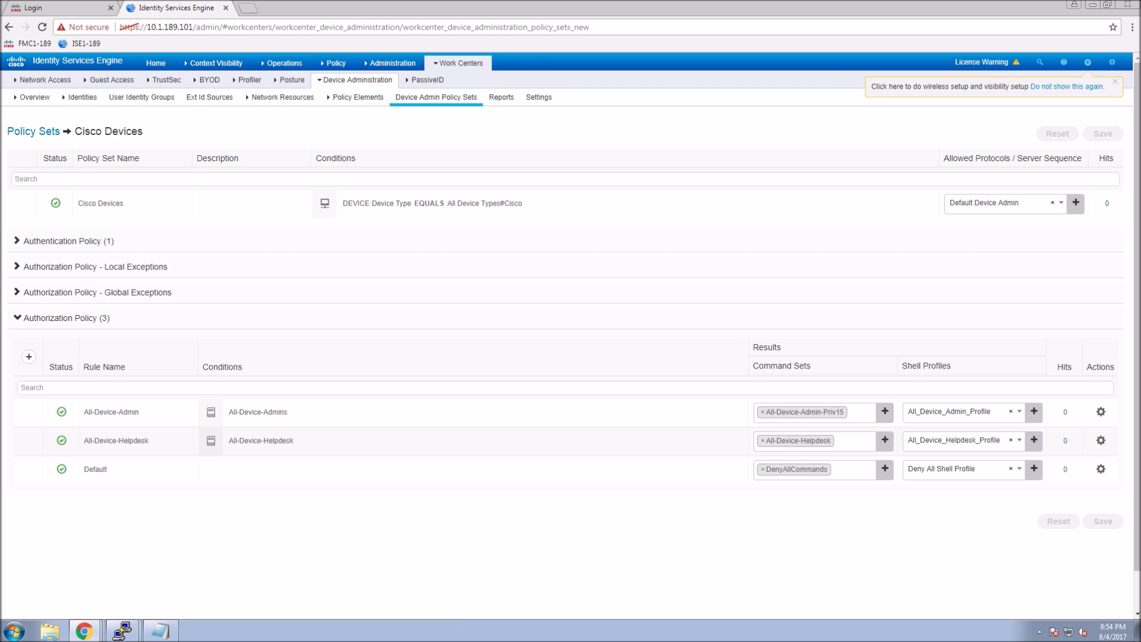
# Bring up the Administration menu in Cisco ISE.
pyautogui.moveTo(387, 66)
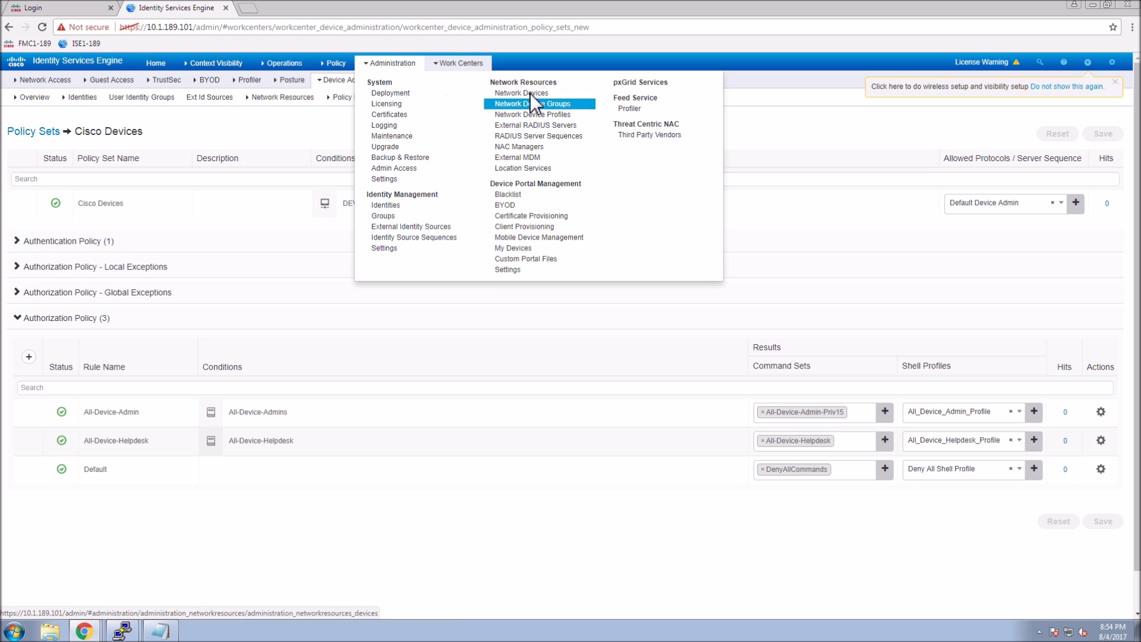
# Enable TACACS authentication on network device Cisco-3560CX with a shared secret, save, and bring up Notepad.
pyautogui.click(523, 93)
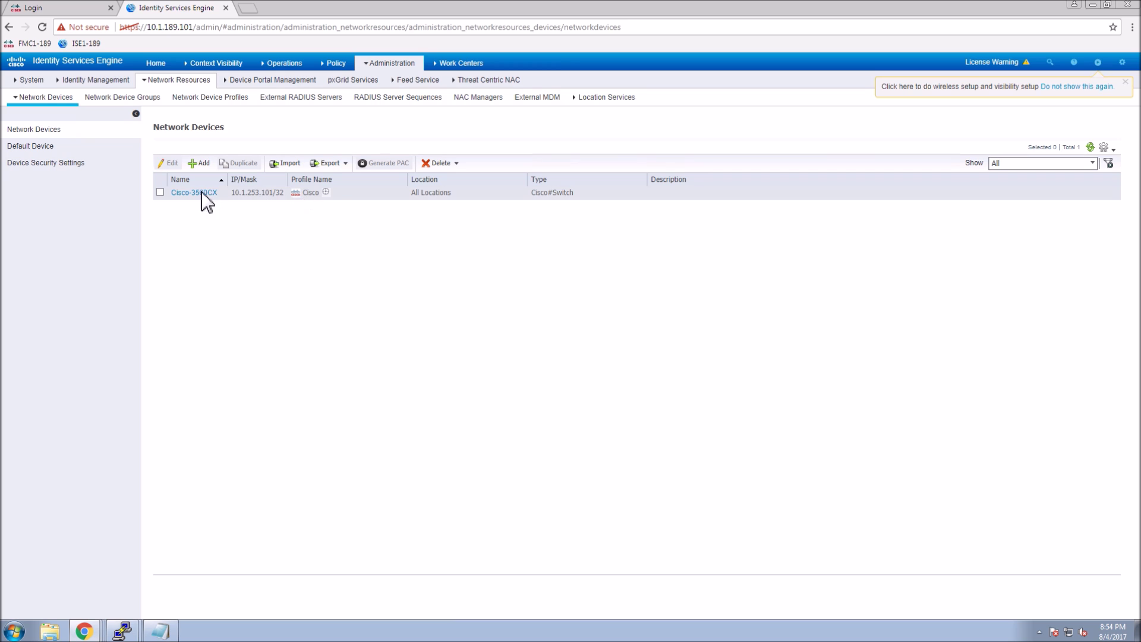
pyautogui.click(196, 194)
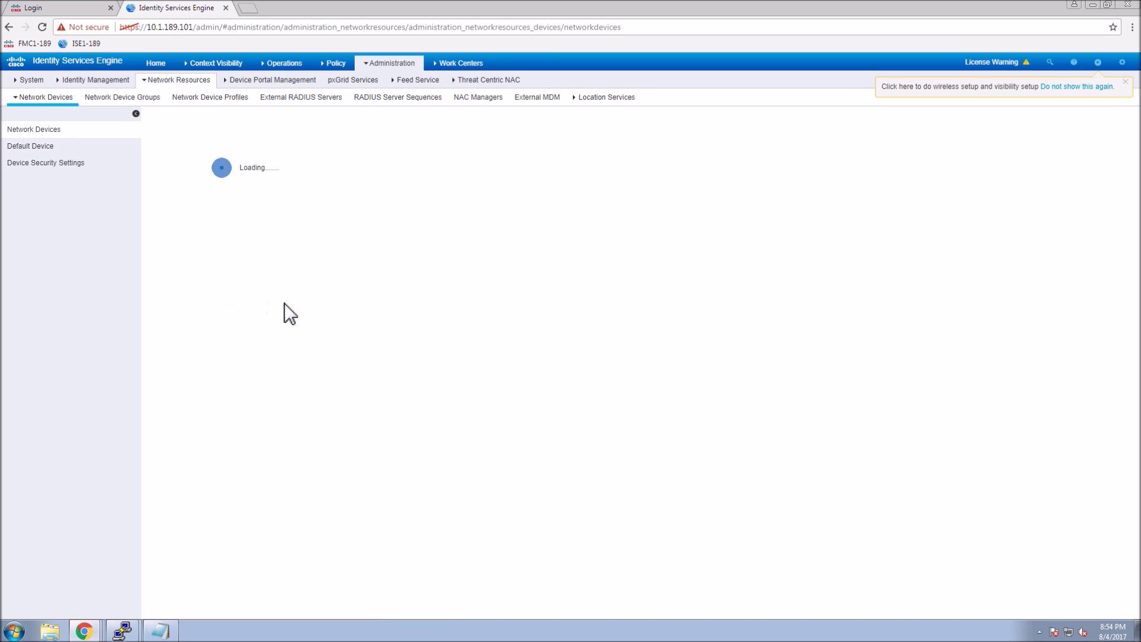
pyautogui.scroll(-3, 593, 345)
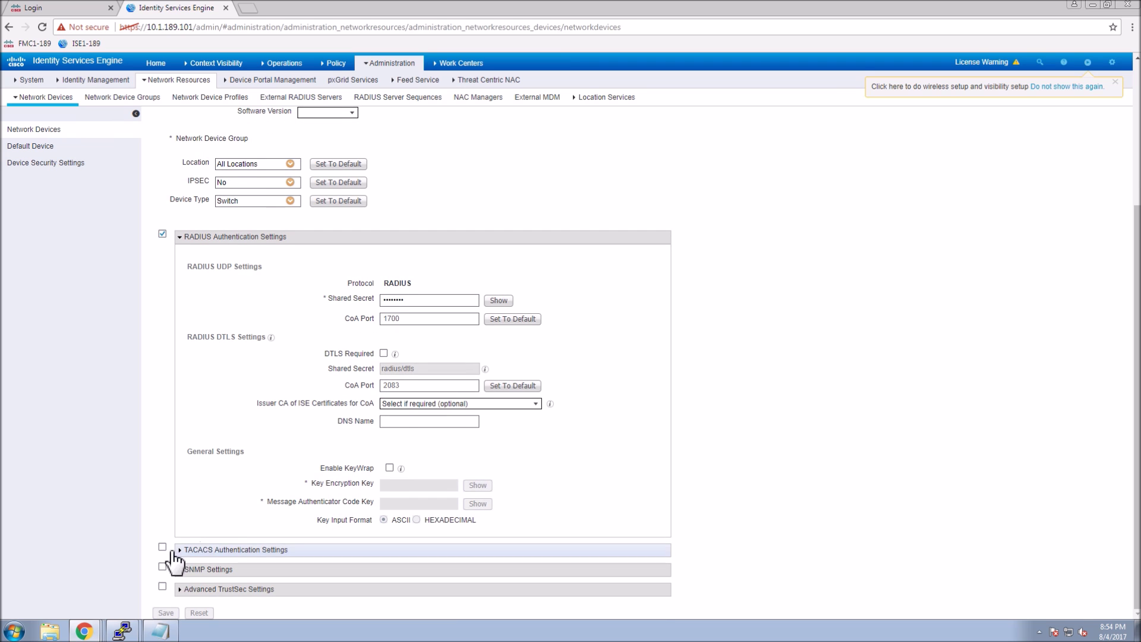
pyautogui.click(162, 547)
pyautogui.scroll(-2, 473, 526)
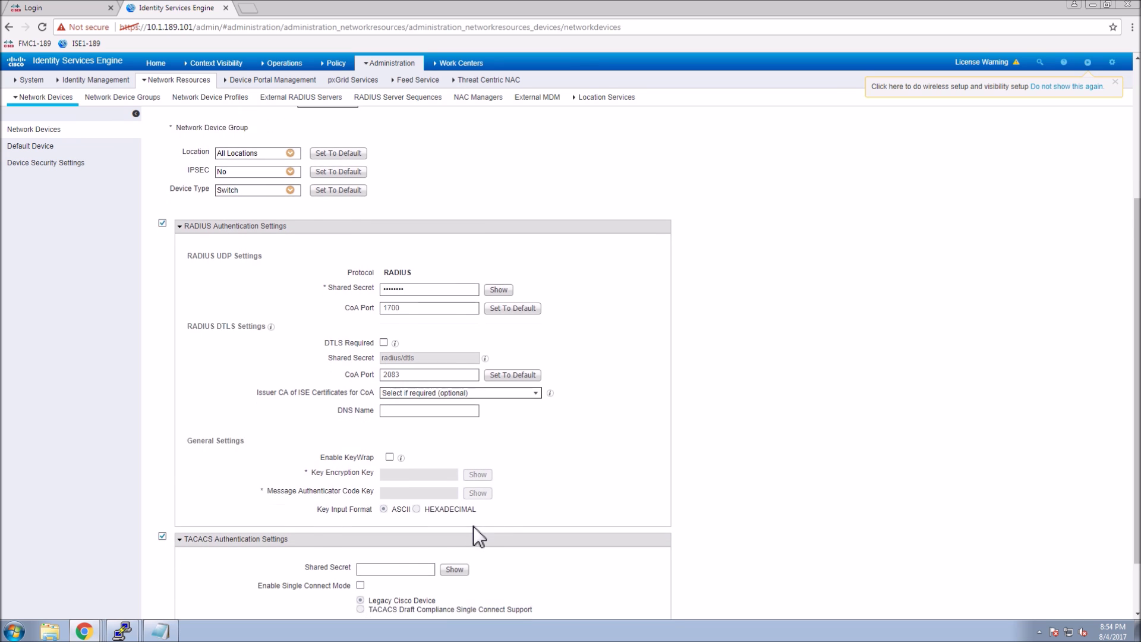
pyautogui.click(378, 501)
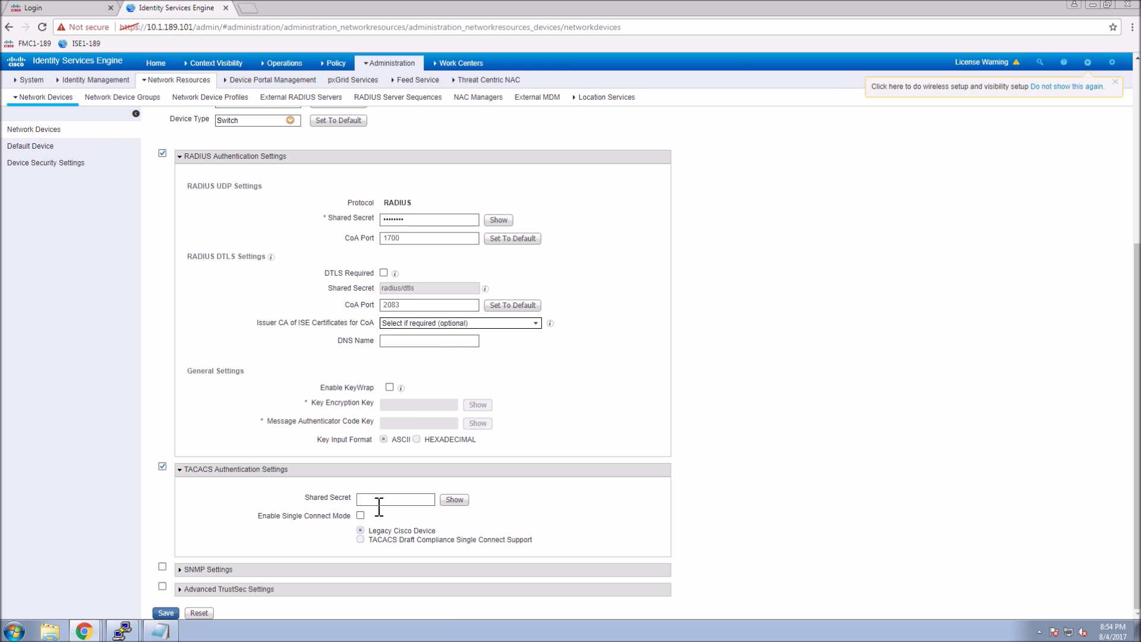
pyautogui.write('cisco123')
pyautogui.click(461, 499)
pyautogui.click(163, 614)
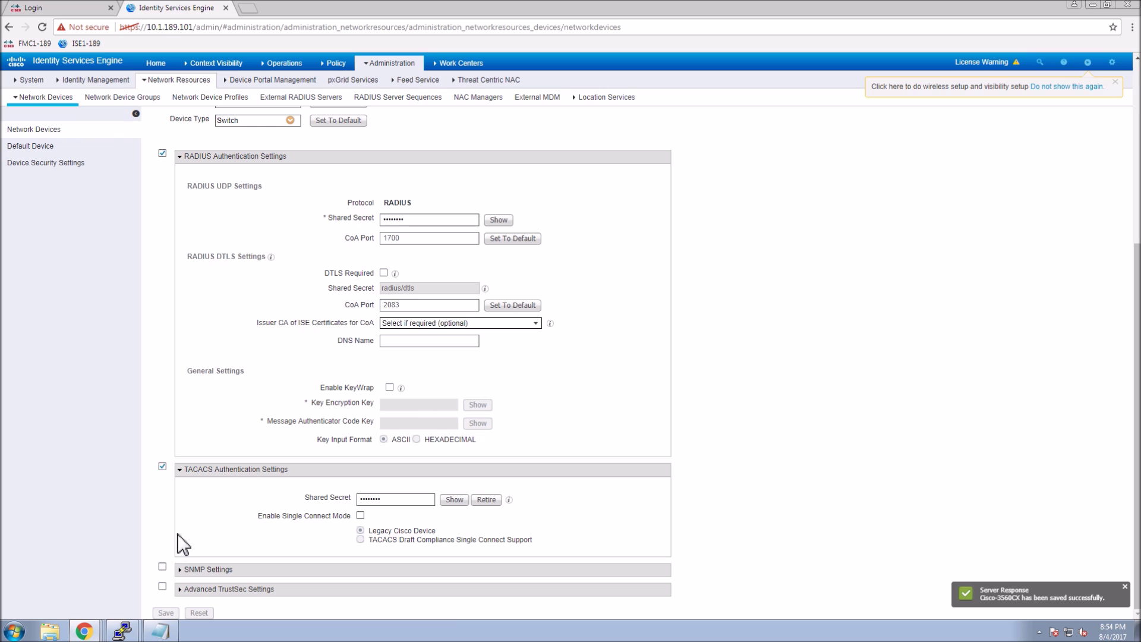
pyautogui.click(161, 631)
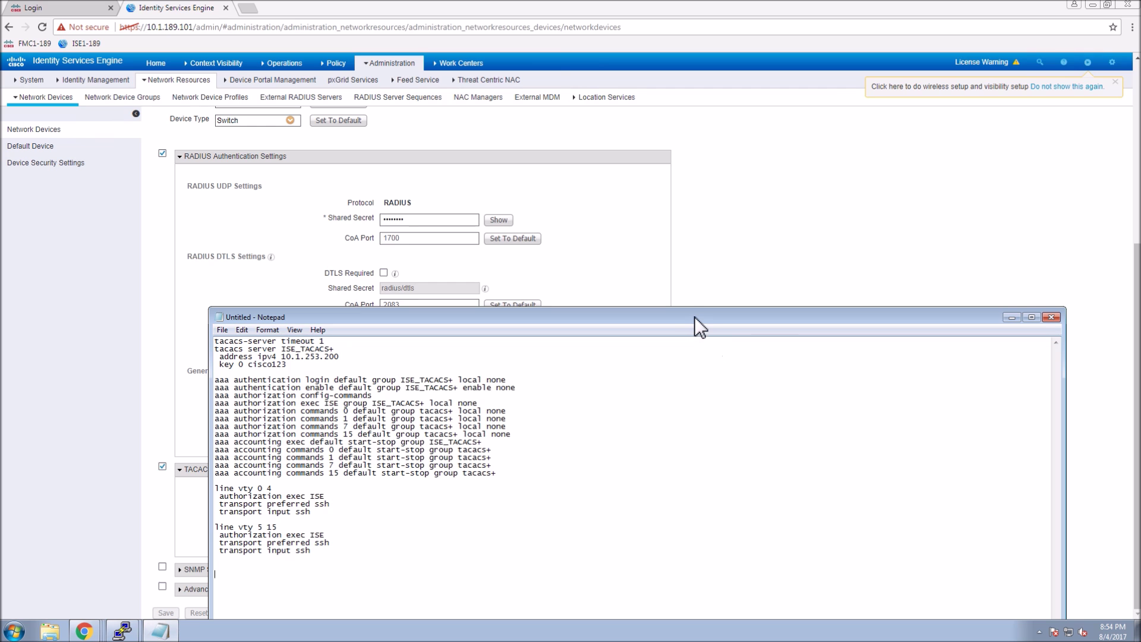
# Move the Notepad config notes up and right, and get the 10.1.253.101 PuTTY session to its prompt.
pyautogui.moveTo(694, 315); pyautogui.dragTo(762, 173)
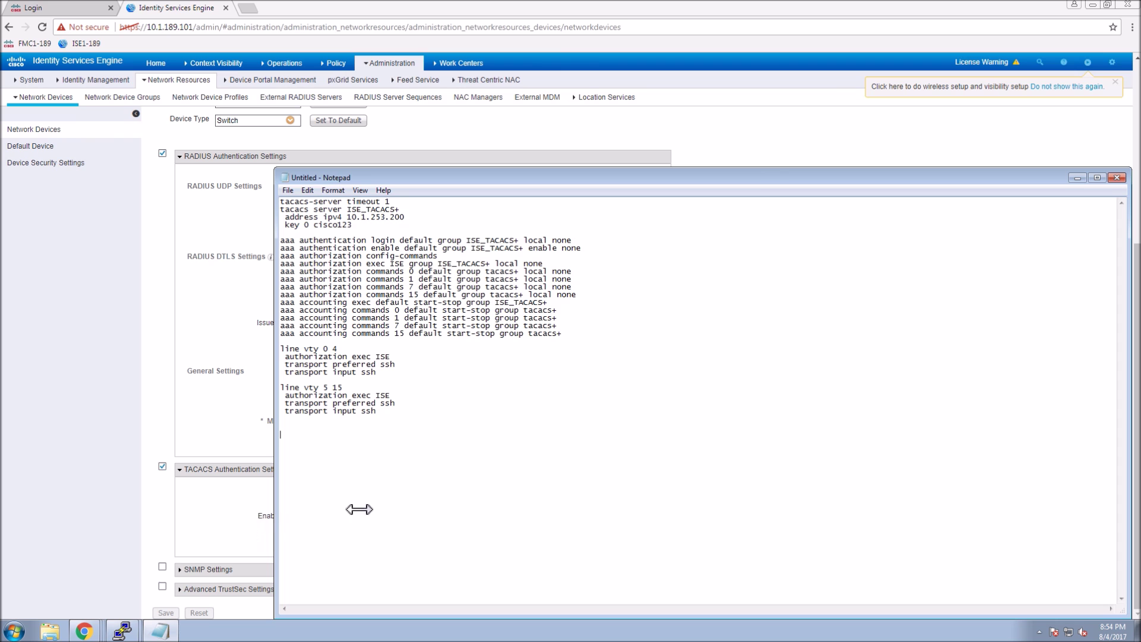
pyautogui.click(122, 630)
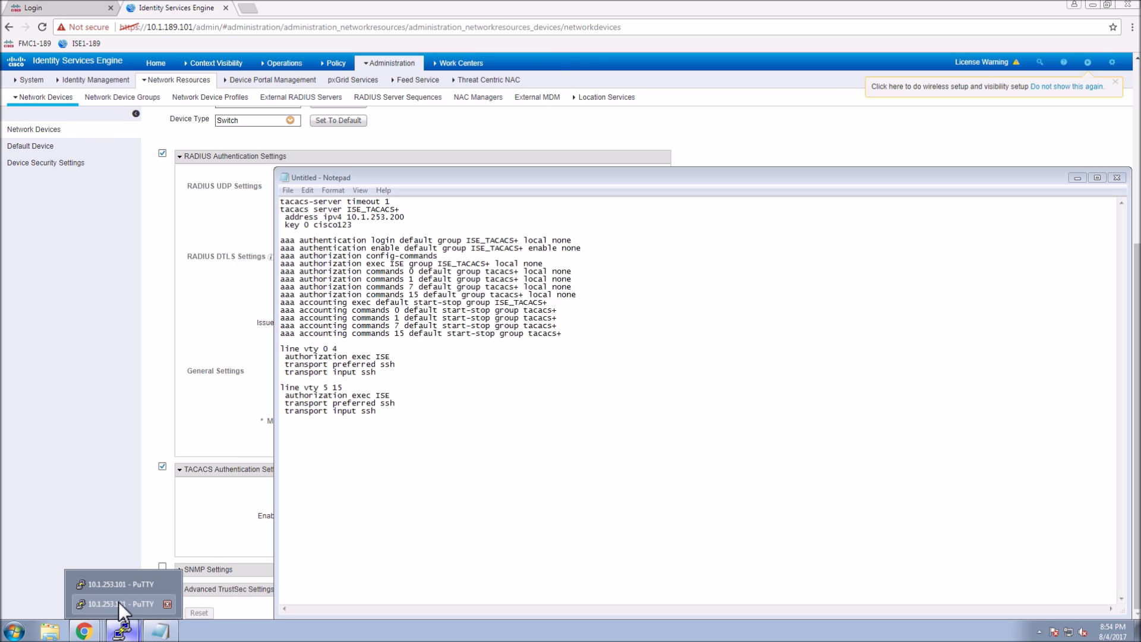
pyautogui.click(119, 603)
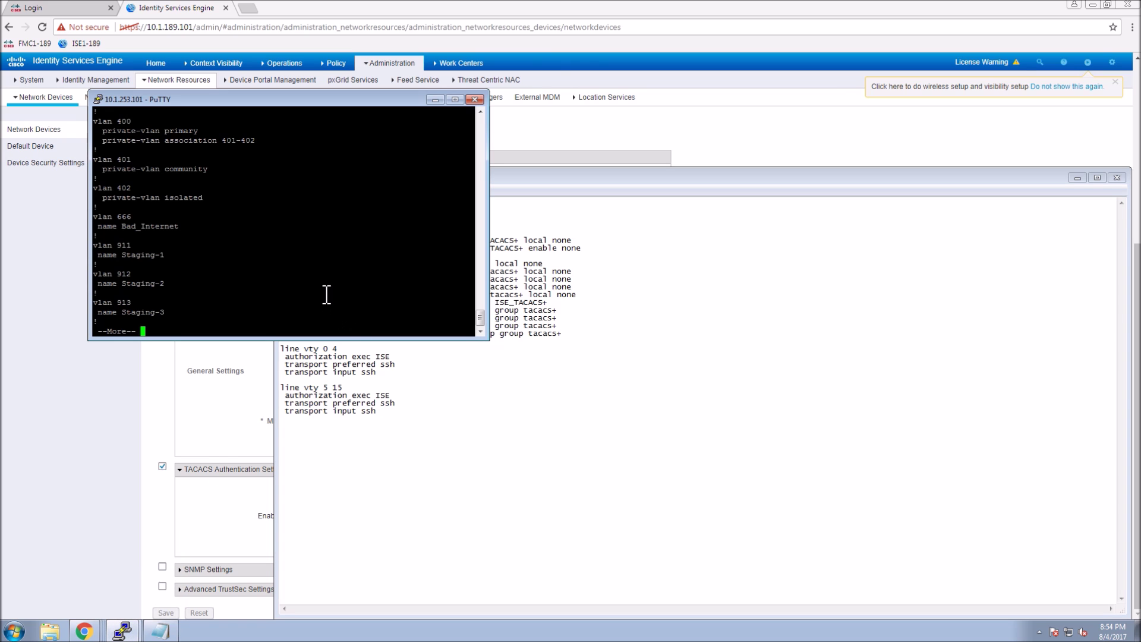
pyautogui.press('q')
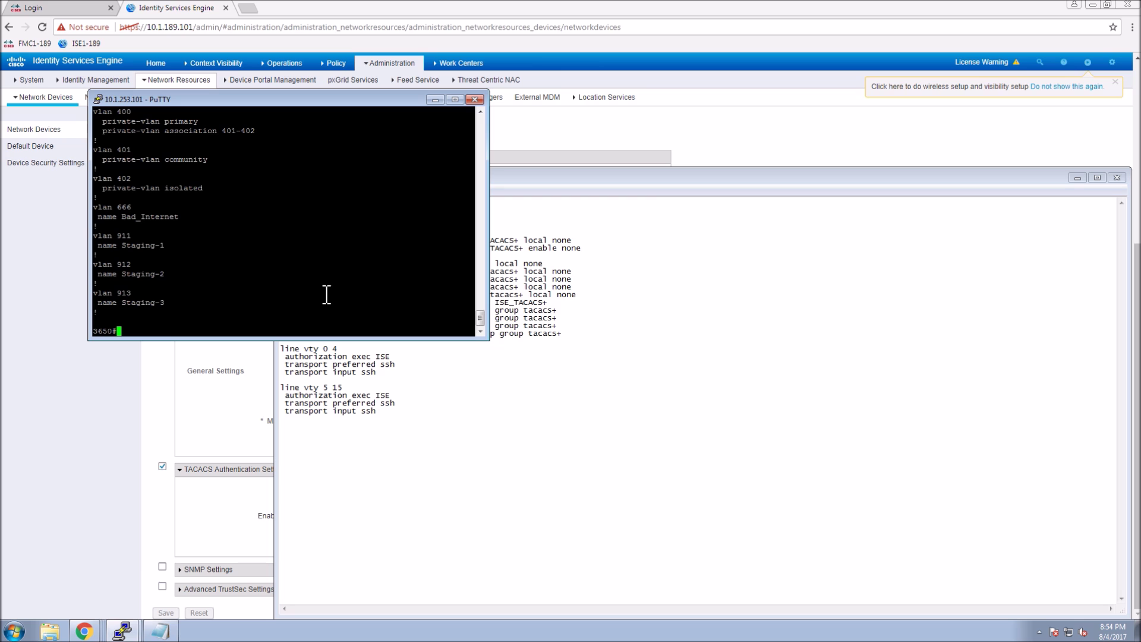
pyautogui.click(688, 324)
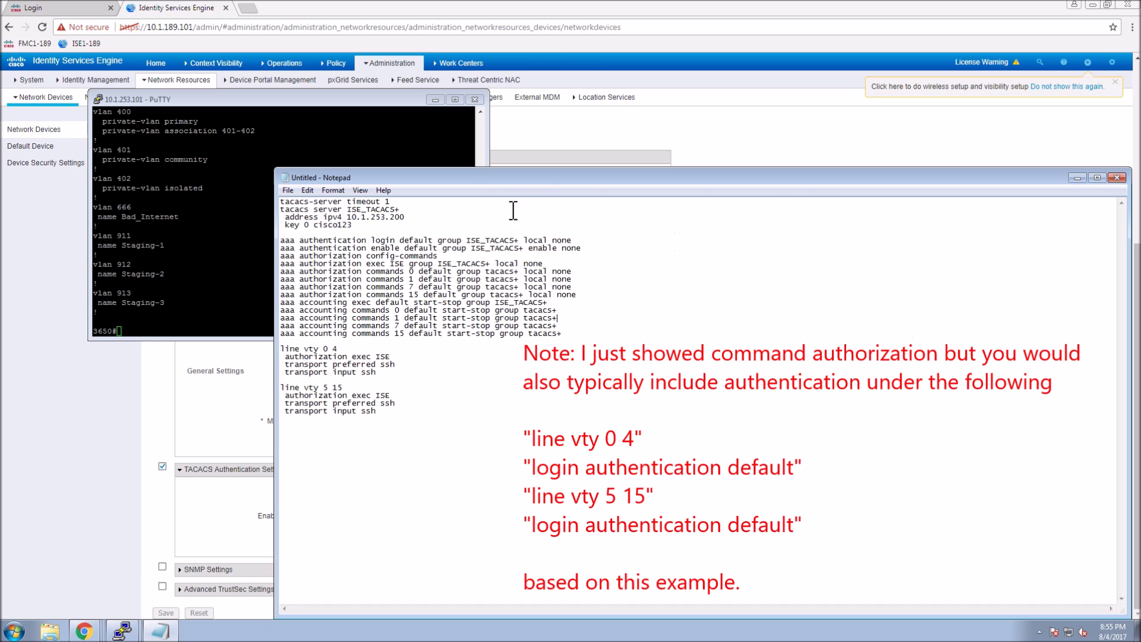
pyautogui.click(250, 140)
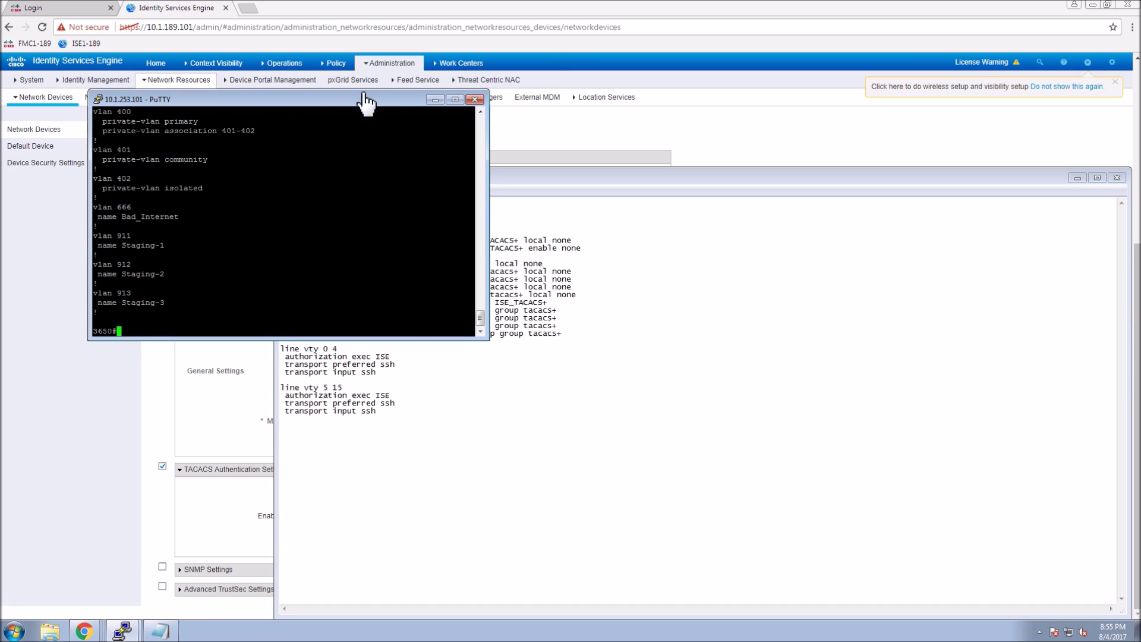
pyautogui.click(99, 99)
# Start a new PuTTY session to 10.1.253.101, log in as the helpdesk user, enable, and run 'show priv'.
pyautogui.click(148, 253)
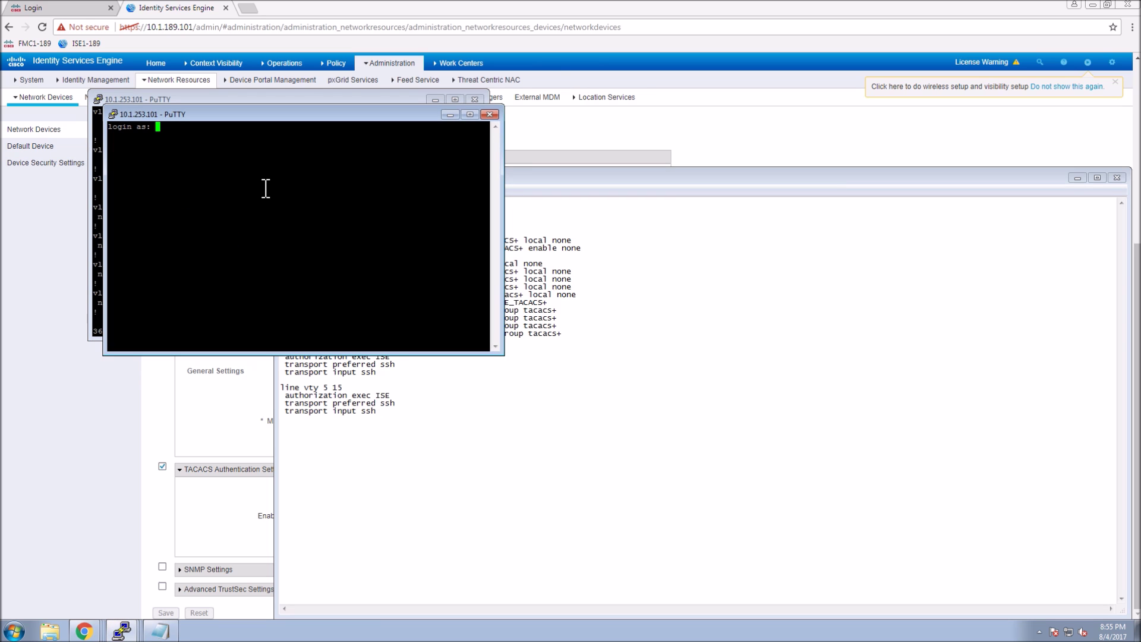
pyautogui.write('hdadmin')
pyautogui.press('Return')
pyautogui.write('en')
pyautogui.press('Return')
pyautogui.press('Return')
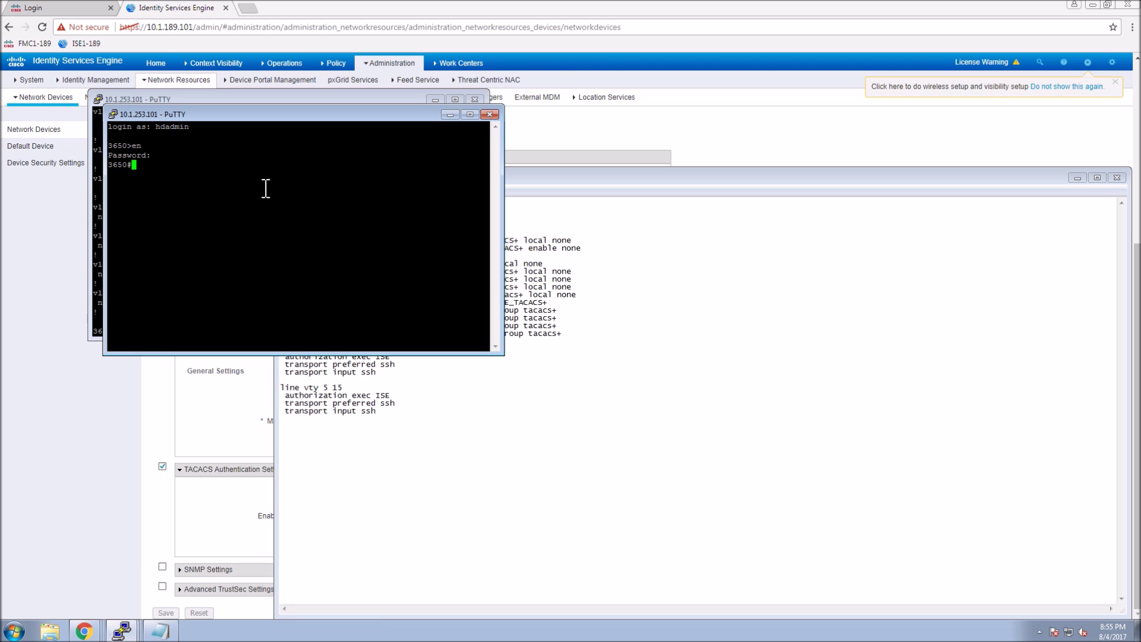
pyautogui.write('show priv')
pyautogui.press('Return')
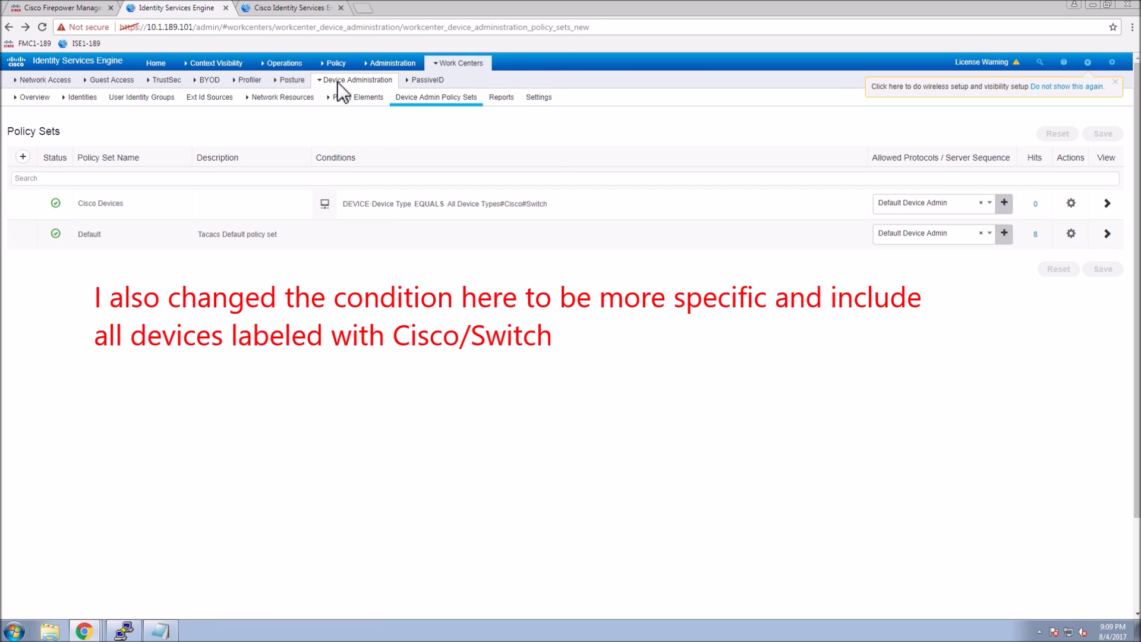
# Open Operations > TACACS > Live Logs to review the helpdesk and admin authorization results.
pyautogui.moveTo(339, 63)
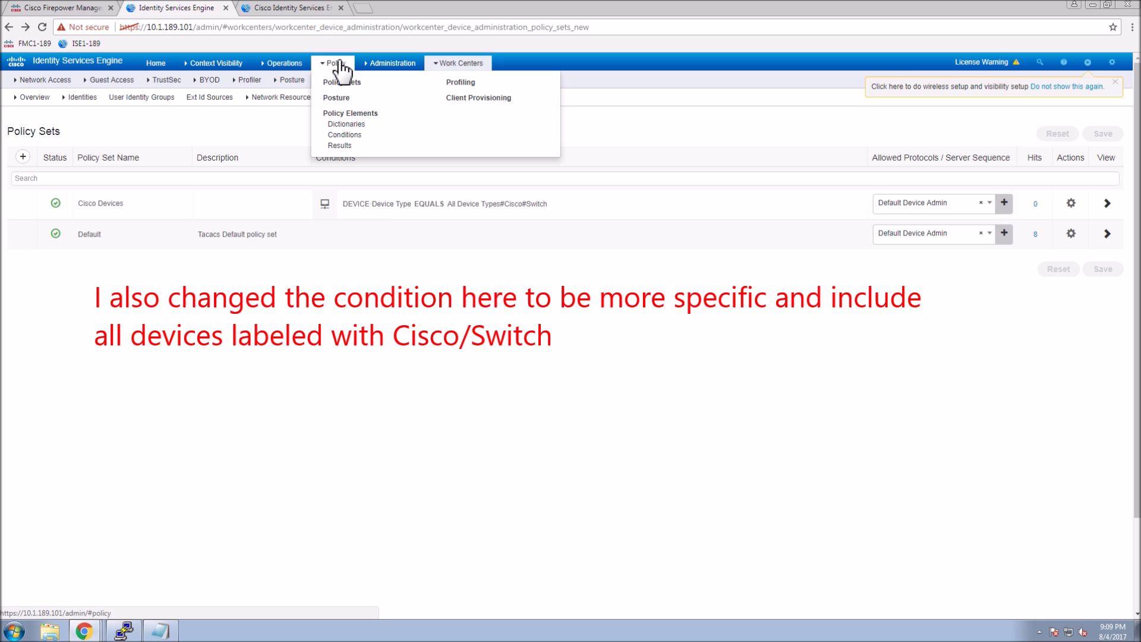
pyautogui.moveTo(296, 69)
pyautogui.click(280, 127)
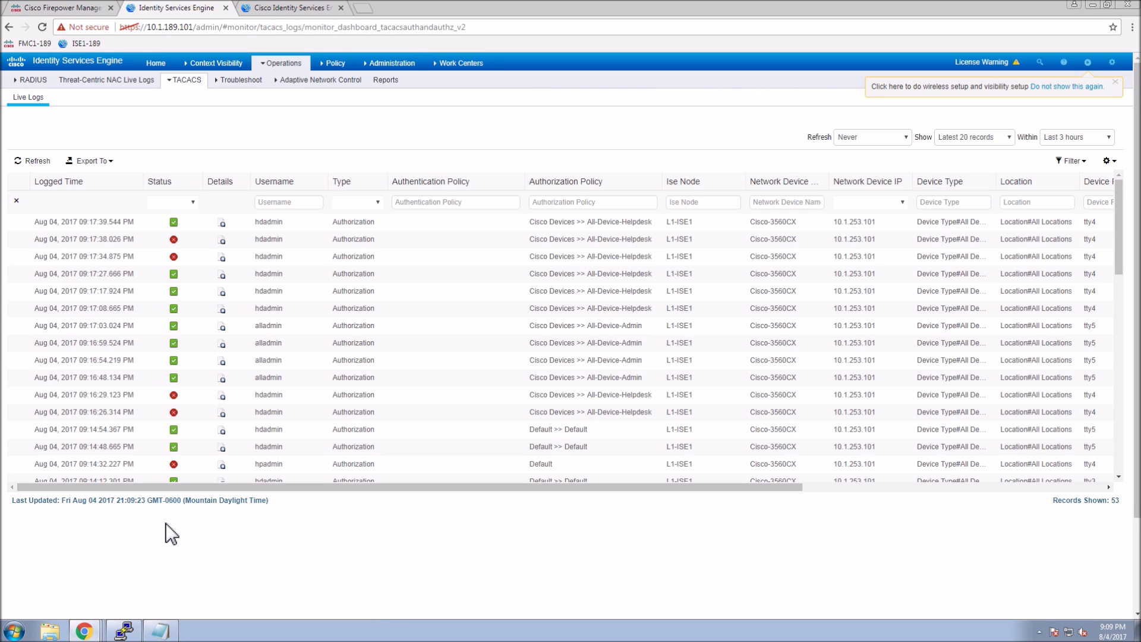
pyautogui.click(124, 630)
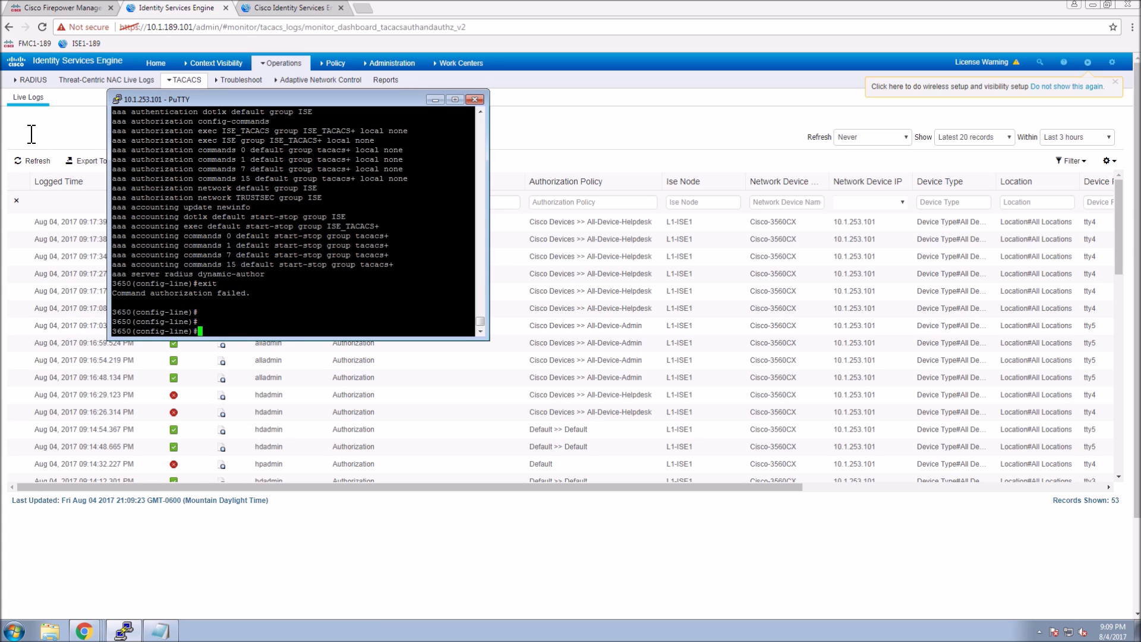
# Duplicate the switch session, log in as the admin user, and enter enable mode.
pyautogui.click(119, 98)
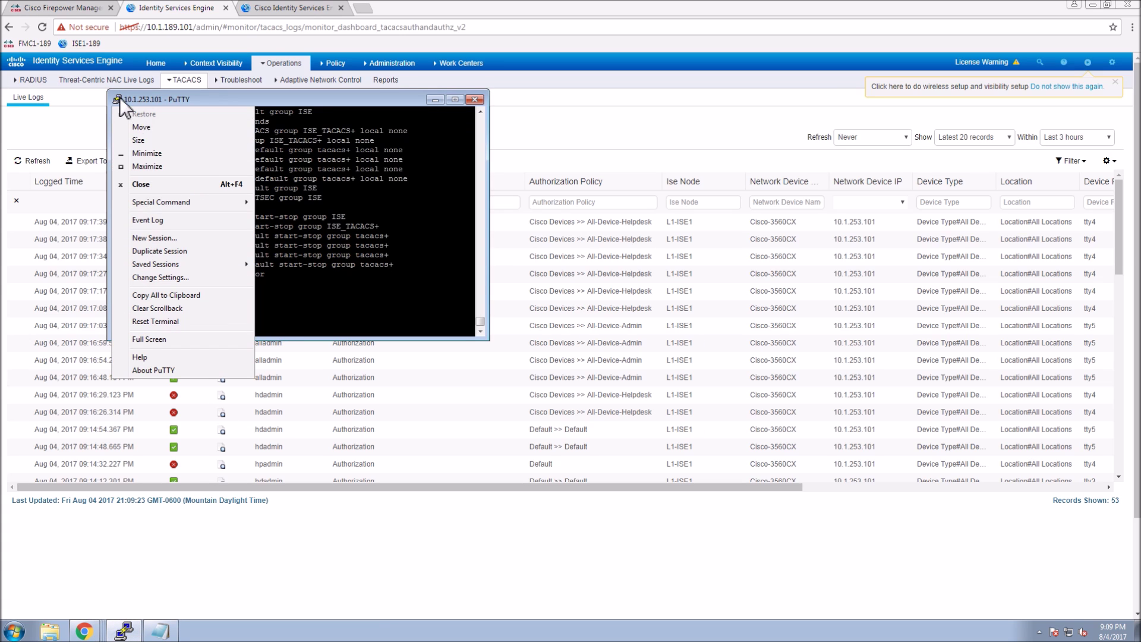
pyautogui.click(157, 257)
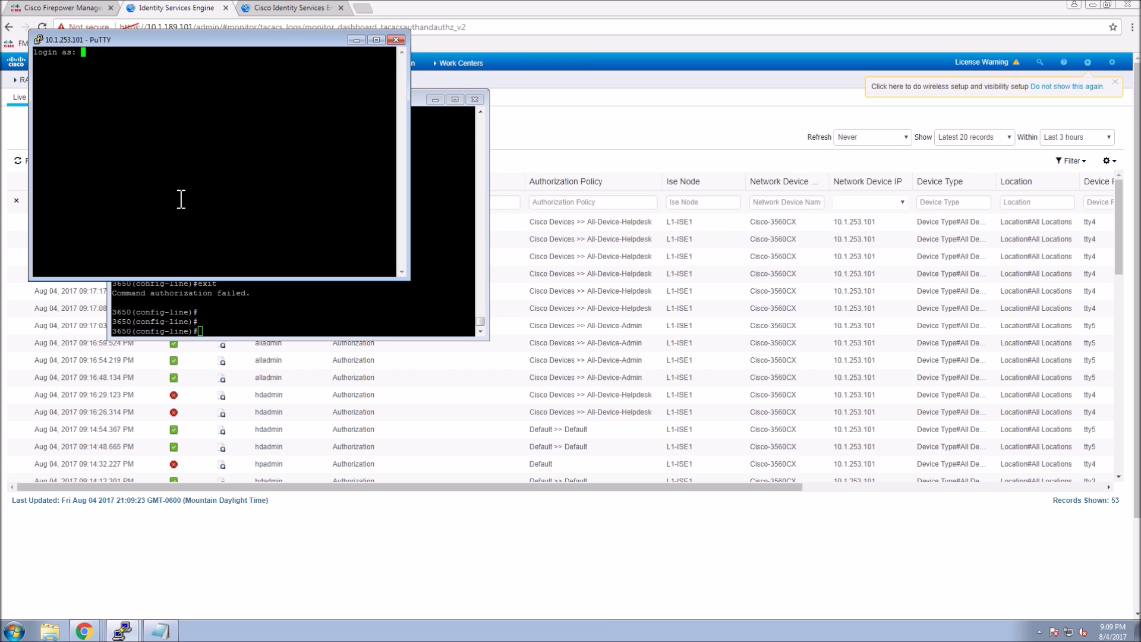
pyautogui.write('alladmin')
pyautogui.press('Return')
pyautogui.write('en')
pyautogui.press('Tab')
pyautogui.press('Return')
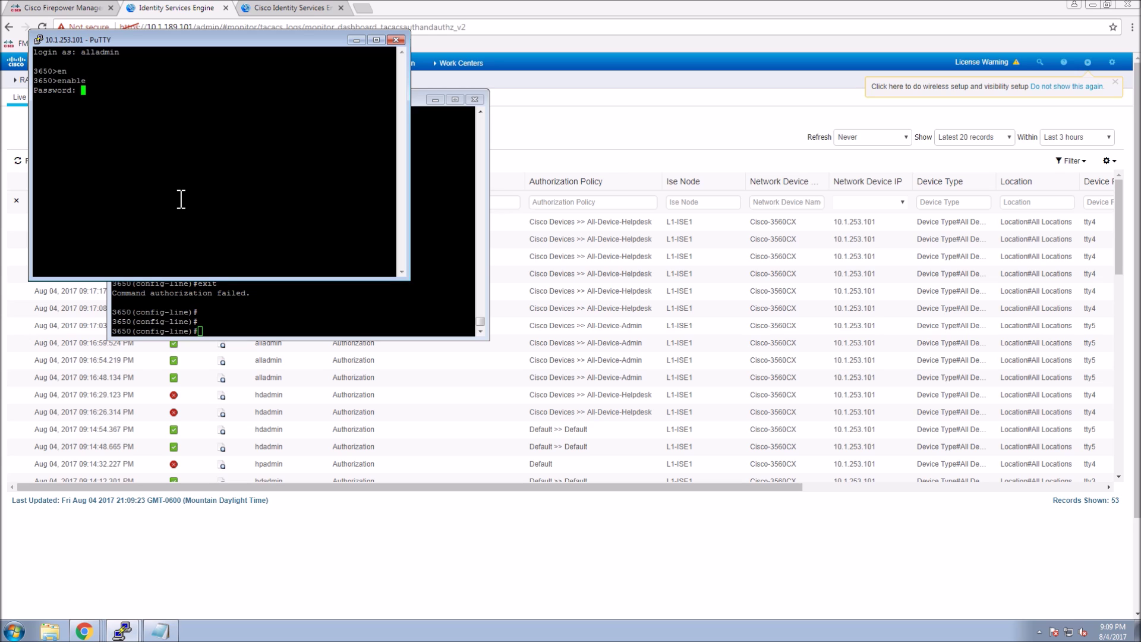
pyautogui.press('Return')
# Run show privilege to confirm the admin account is at level 15.
pyautogui.write('show pr')
pyautogui.press('Tab')
pyautogui.write('i')
pyautogui.press('Tab')
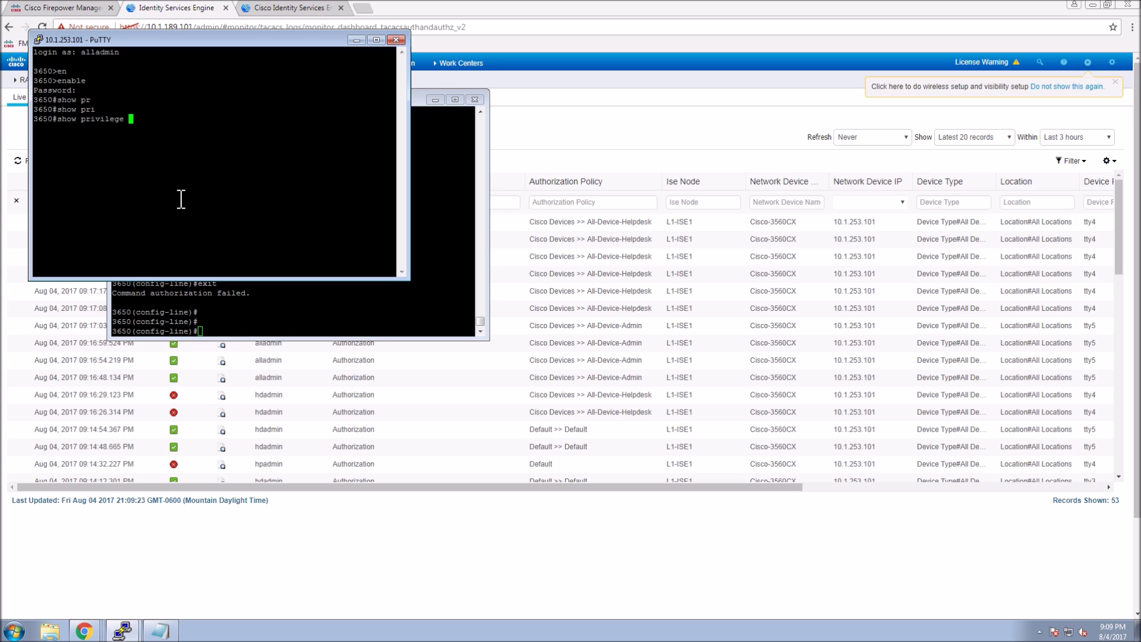
pyautogui.press('Return')
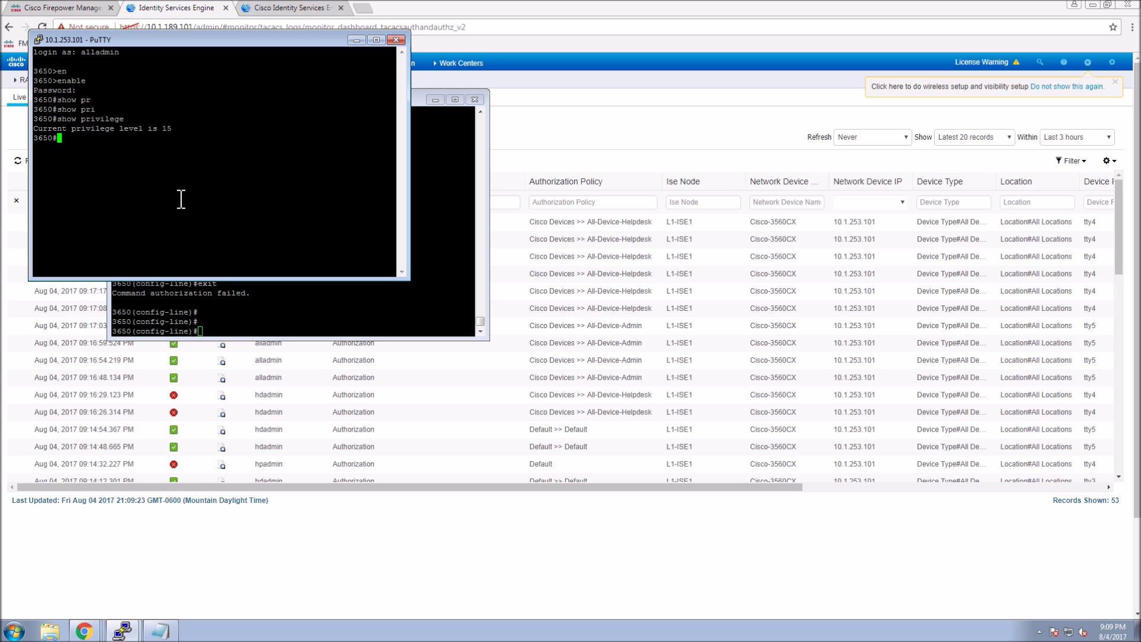
# Enter global configuration mode, list available commands, then exit and log out.
pyautogui.write('confi t')
pyautogui.press('Return')
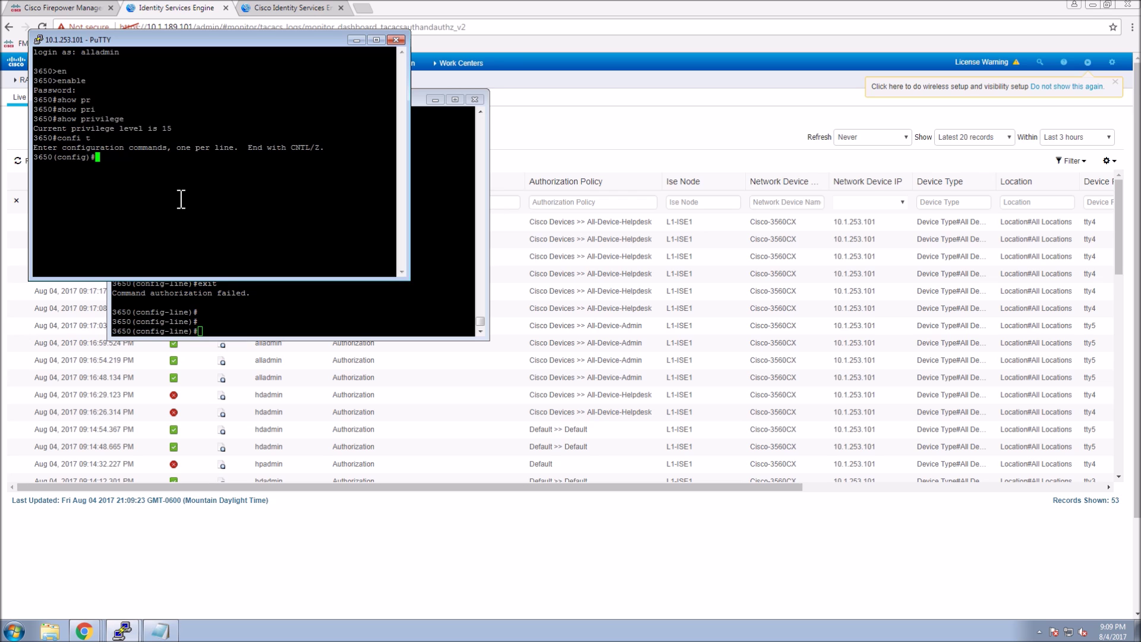
pyautogui.write('?')
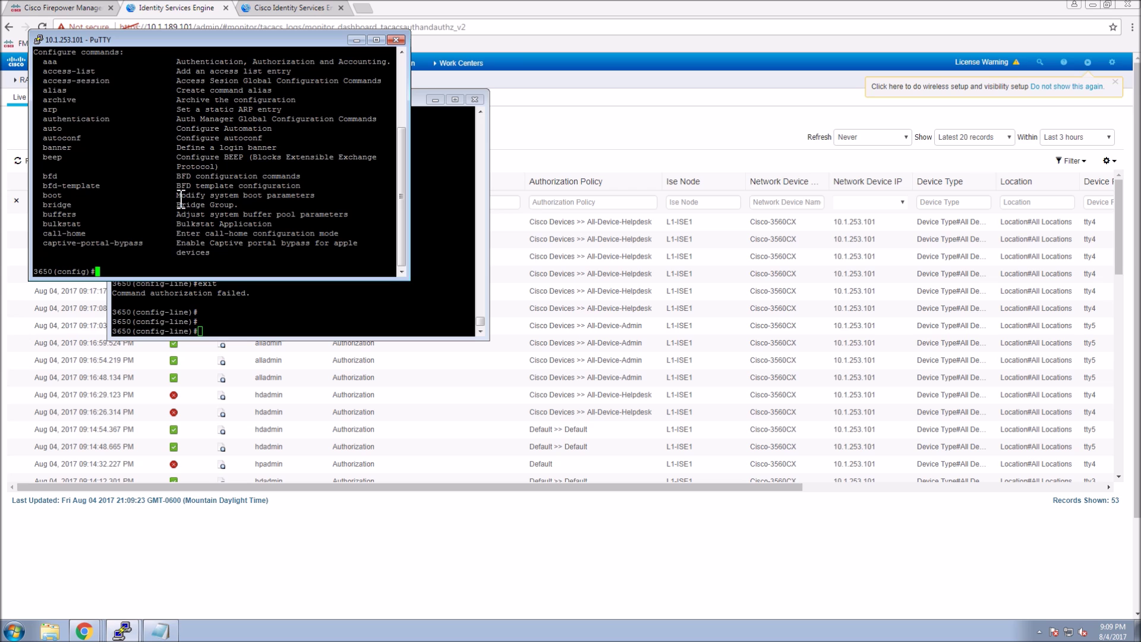
pyautogui.write('exit')
pyautogui.press('Return')
pyautogui.write('exit')
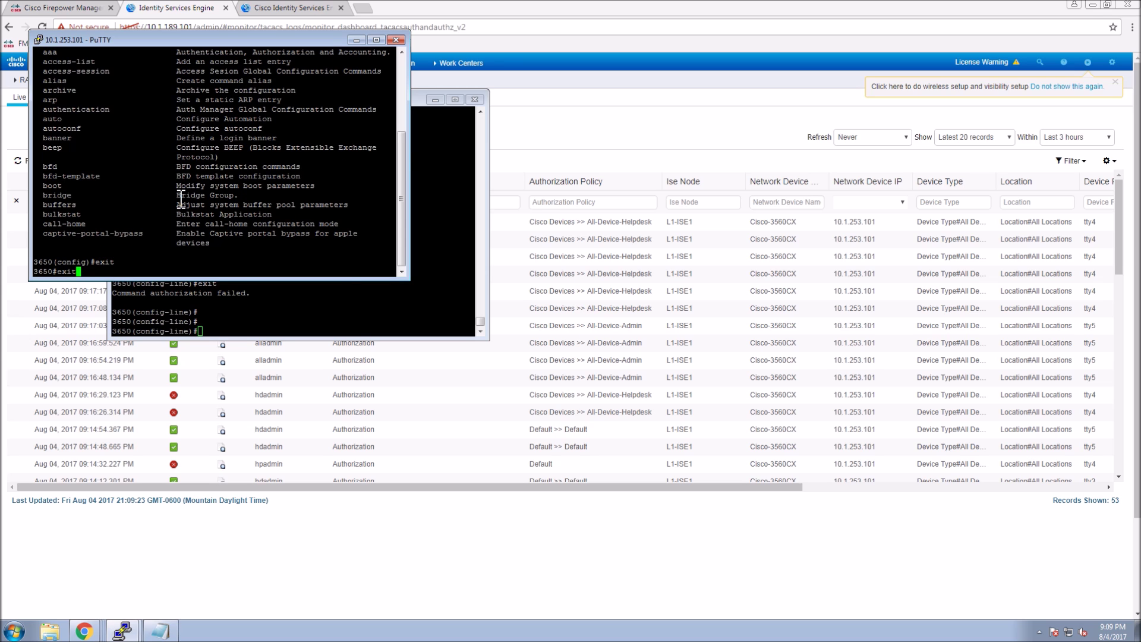
pyautogui.press('Return')
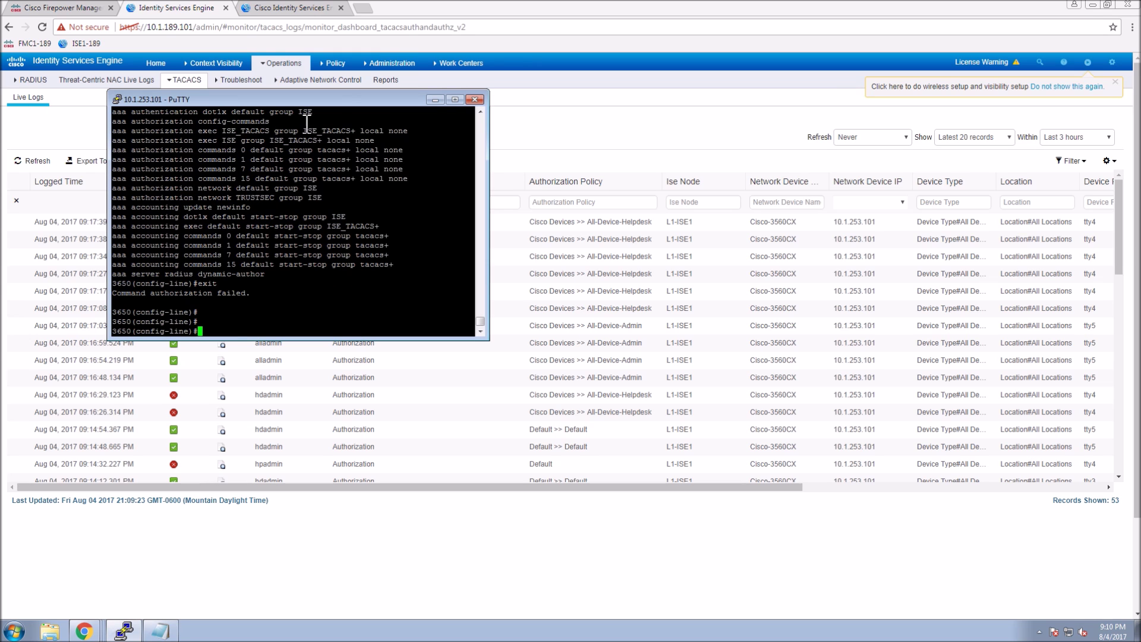
pyautogui.click(117, 100)
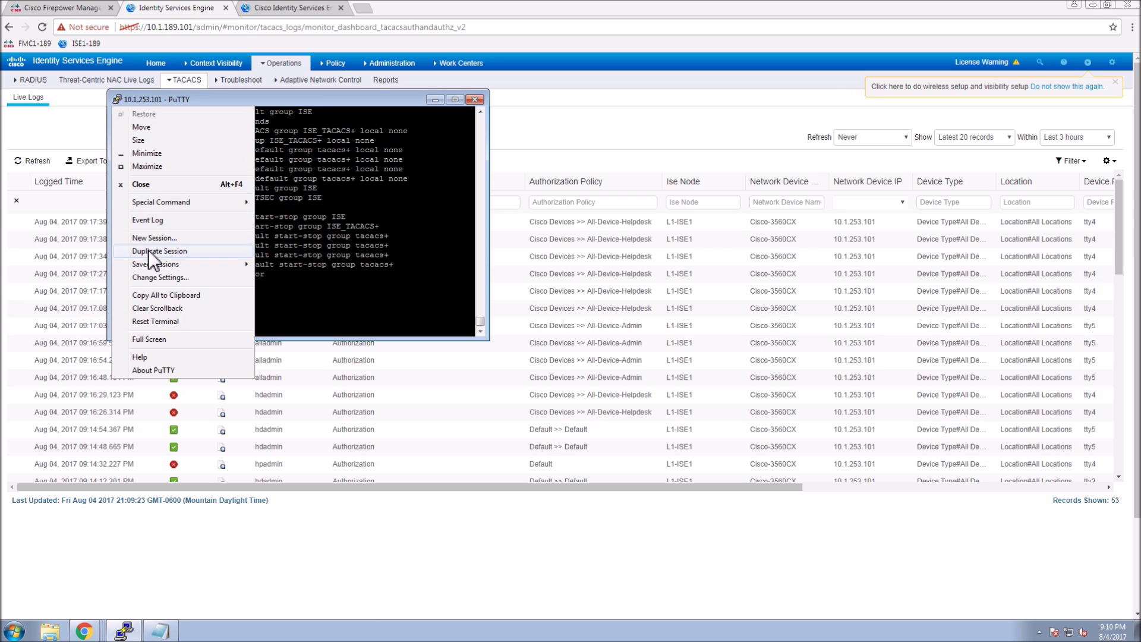
# Duplicate the switch session, log in as the helpdesk user, and run enable 7.
pyautogui.click(154, 251)
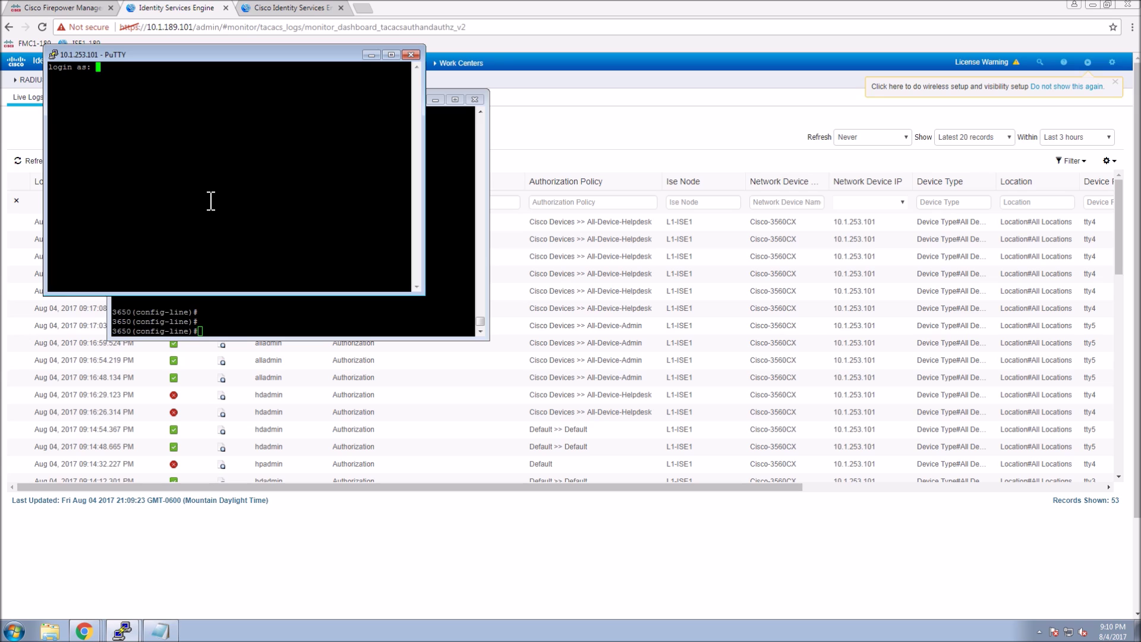
pyautogui.write('hdadmin')
pyautogui.press('Return')
pyautogui.write('enable 7')
pyautogui.press('Return')
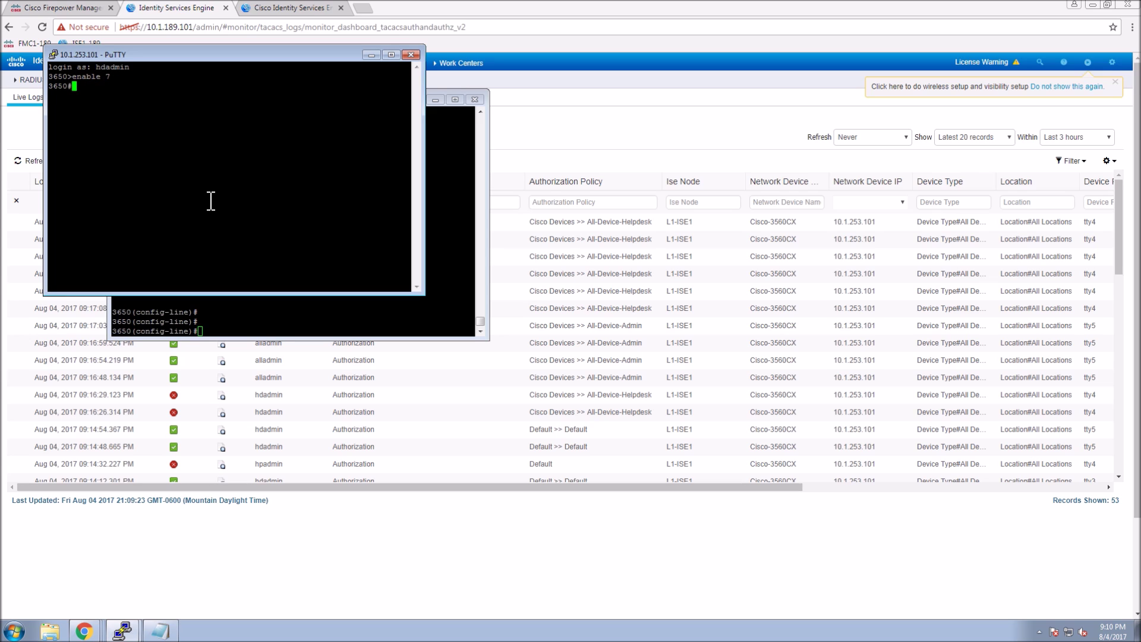
# Run show privilege and show interfaces as helpdesk; show interfaces is denied.
pyautogui.write('show pri')
pyautogui.press('Tab')
pyautogui.press('Return')
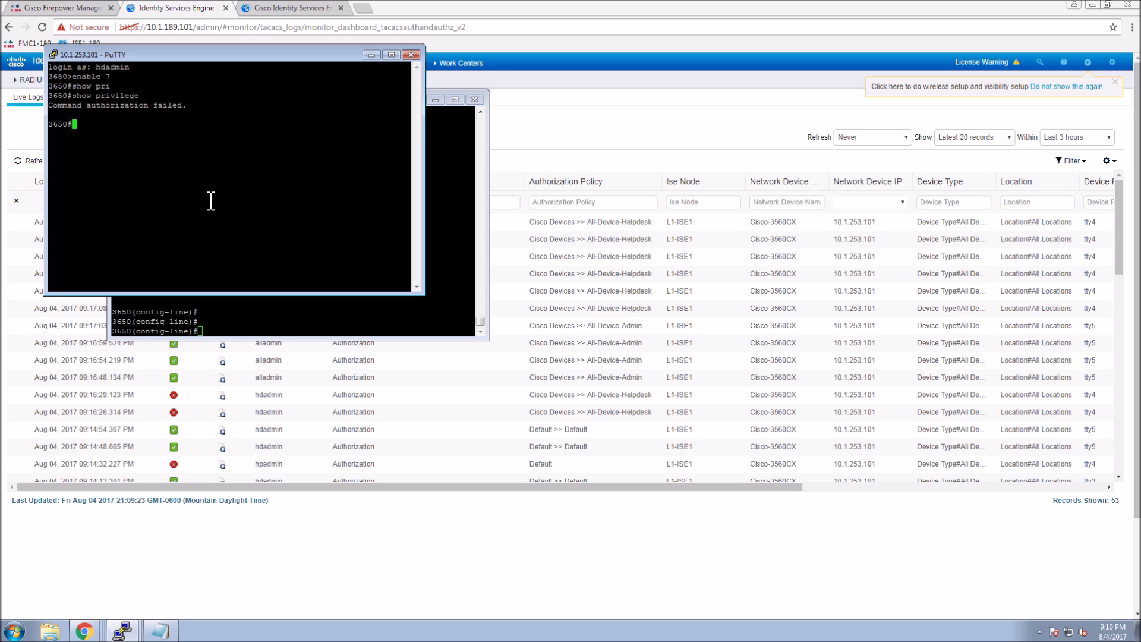
pyautogui.write('show ')
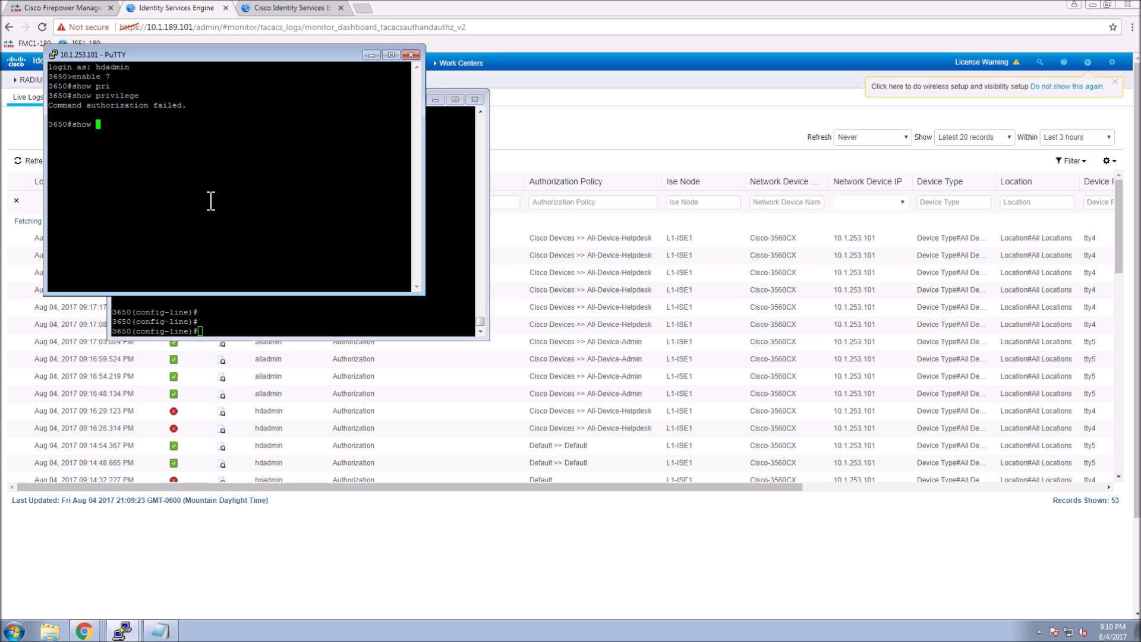
pyautogui.write('inter')
pyautogui.press('Tab')
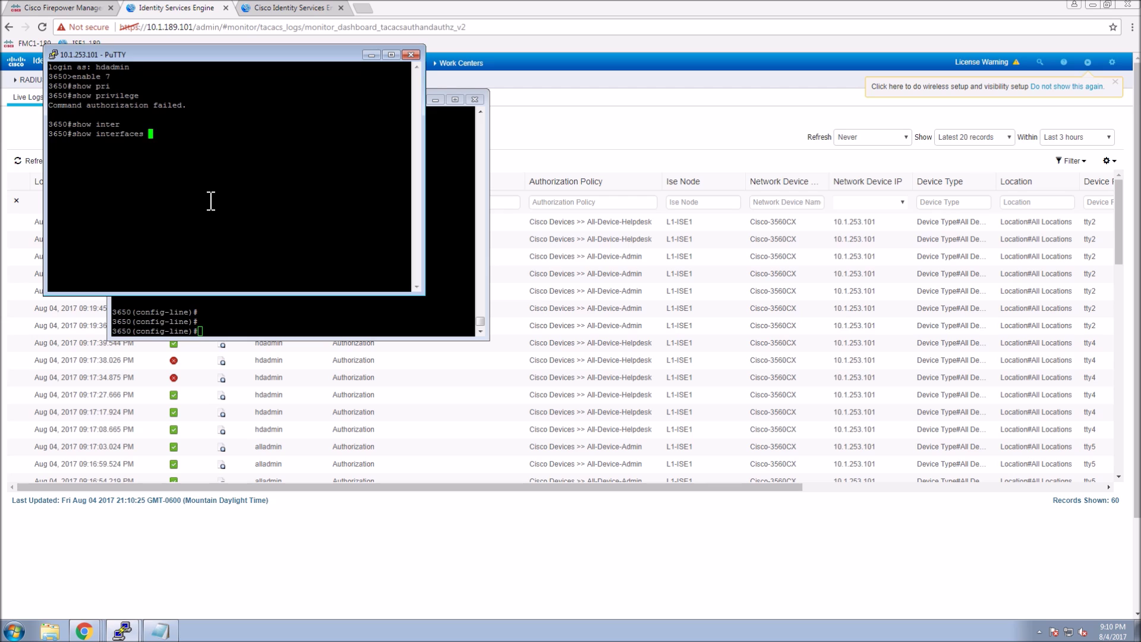
pyautogui.press('Return')
# Run show ip interface and show ip route successfully at level 7.
pyautogui.write('show ip inte')
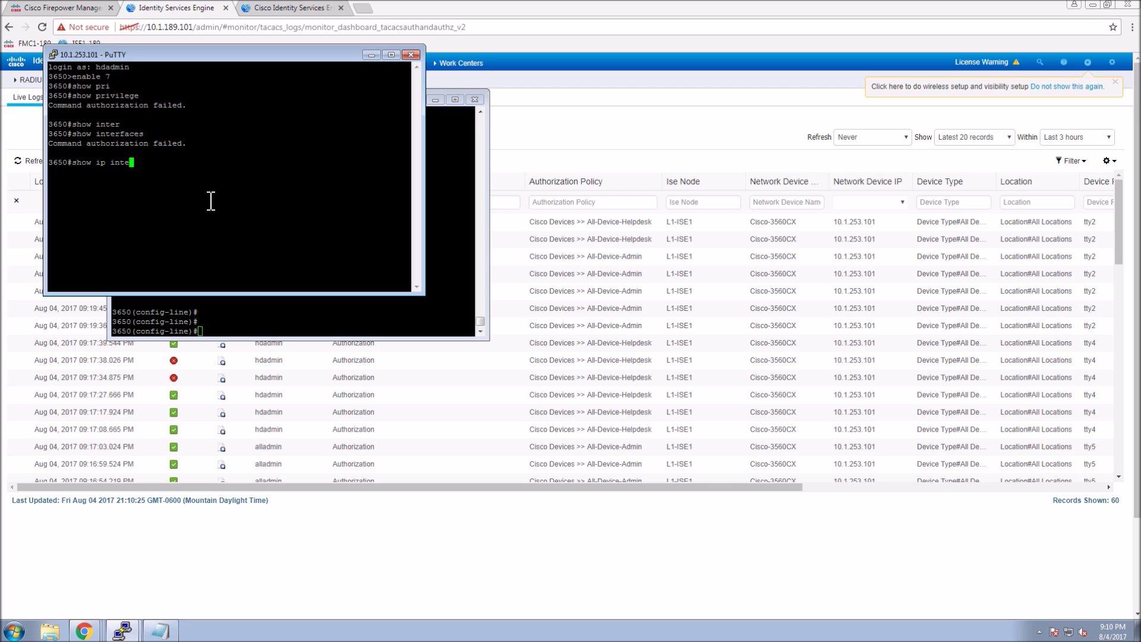
pyautogui.press('Tab')
pyautogui.press('Return')
pyautogui.press('space')
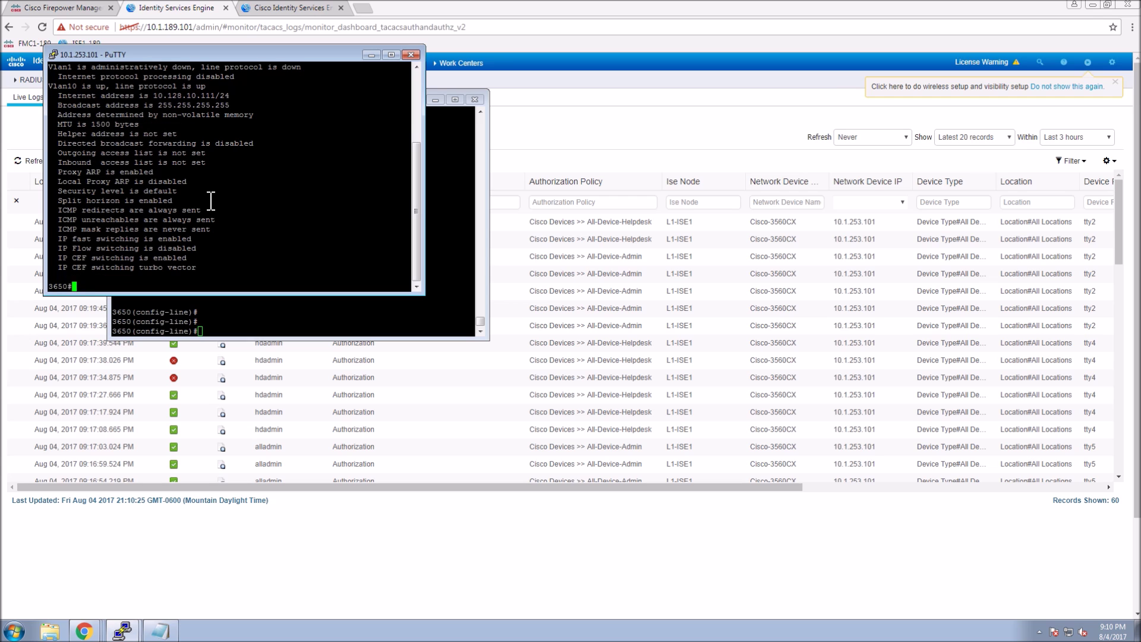
pyautogui.write('show ip route')
pyautogui.press('Return')
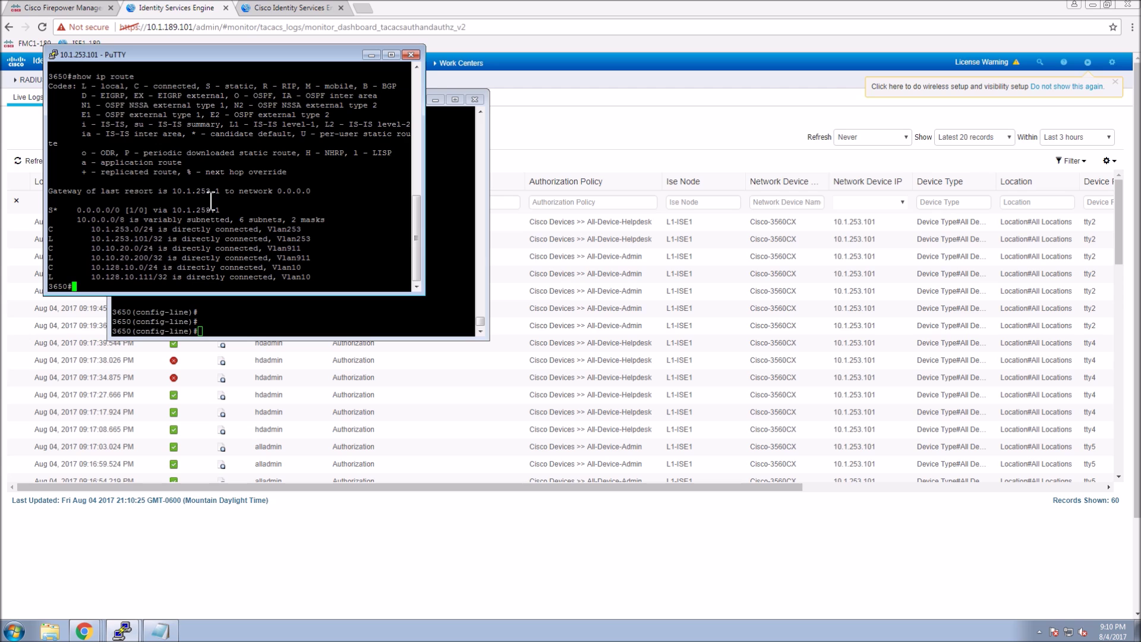
pyautogui.write('q')
pyautogui.click(569, 132)
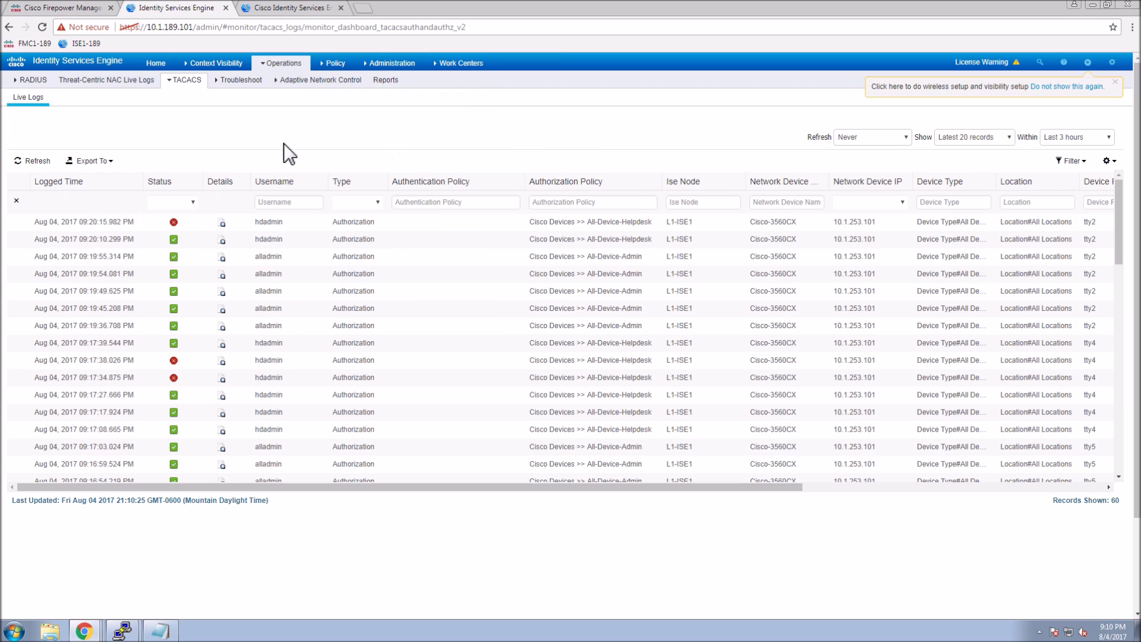
# Refresh the TACACS live logs and review the failed show interfaces authorization details.
pyautogui.click(33, 161)
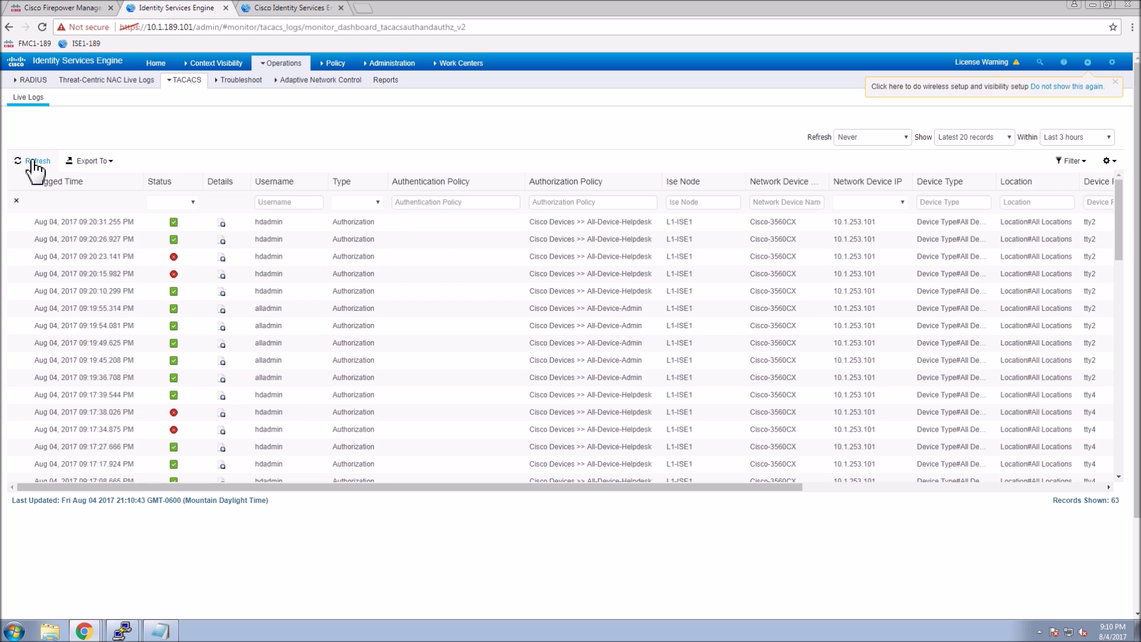
pyautogui.click(222, 256)
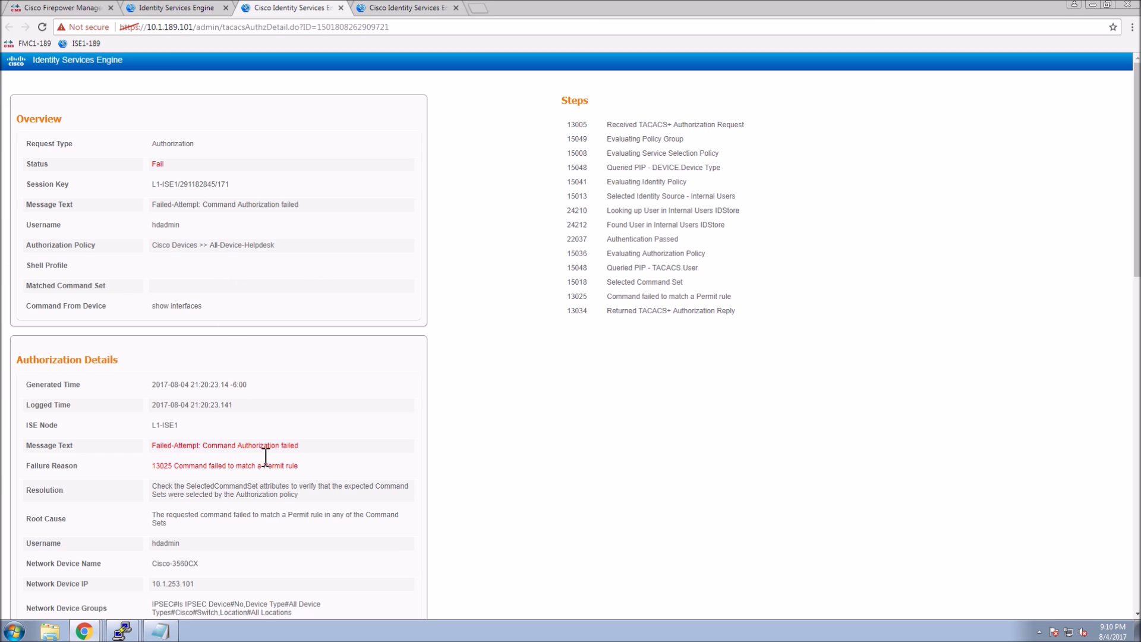
pyautogui.moveTo(218, 445); pyautogui.dragTo(315, 452)
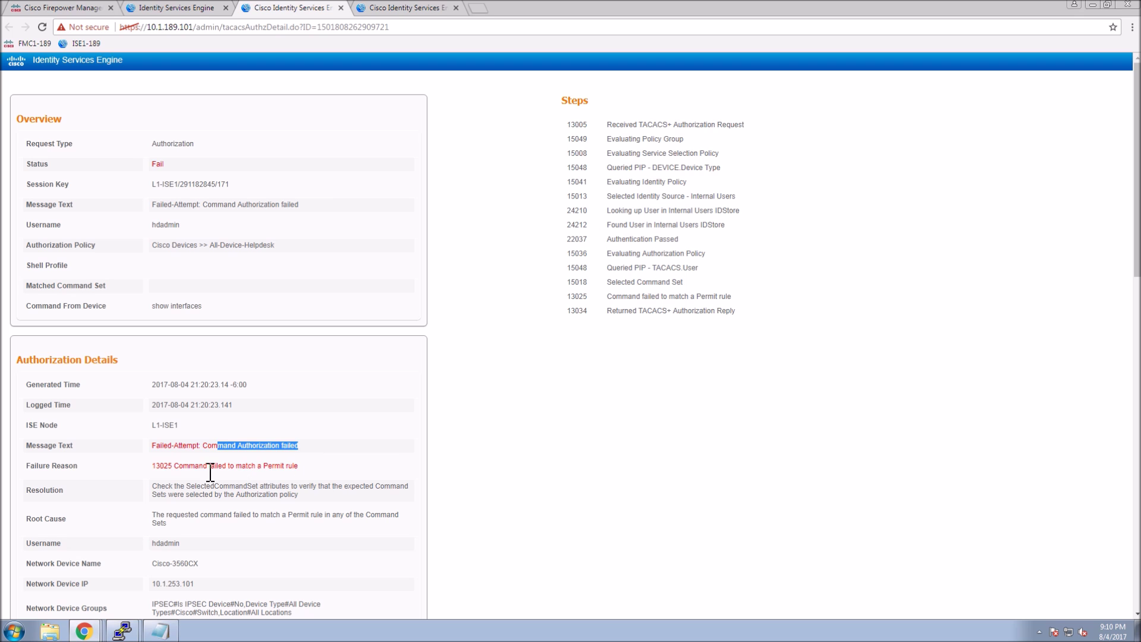
pyautogui.moveTo(211, 473); pyautogui.dragTo(283, 473)
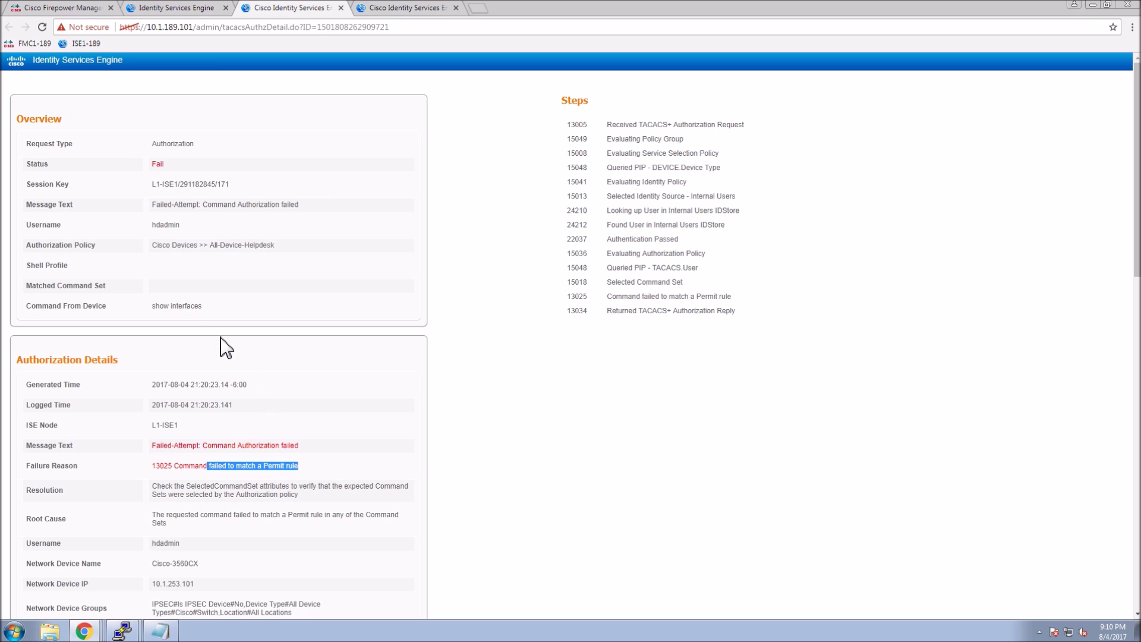
pyautogui.moveTo(156, 314); pyautogui.dragTo(216, 313)
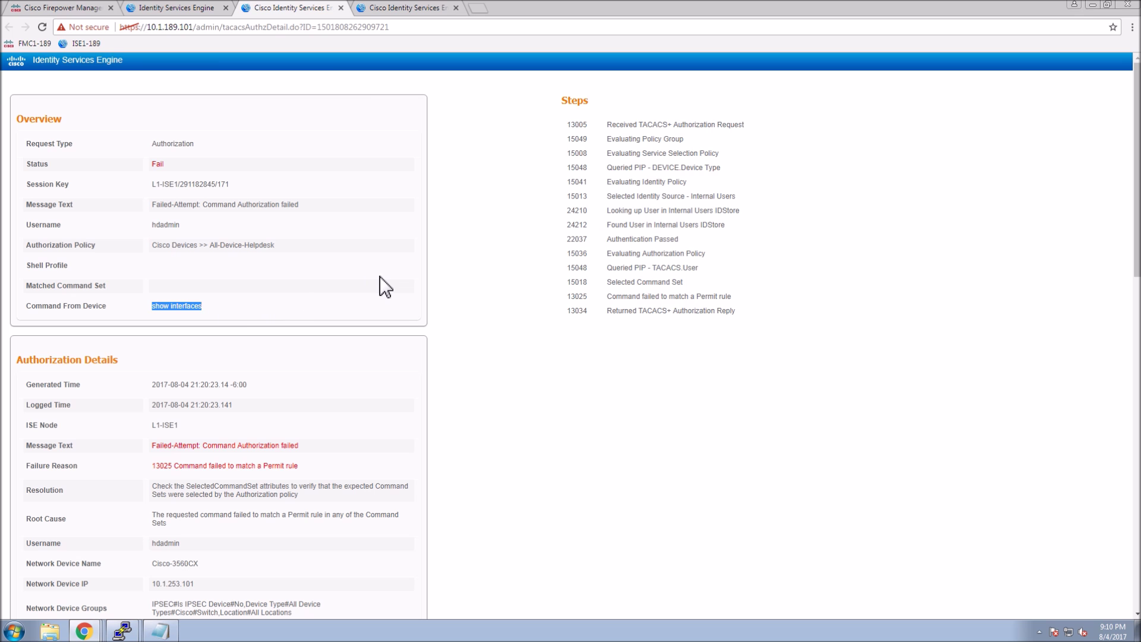
pyautogui.click(341, 8)
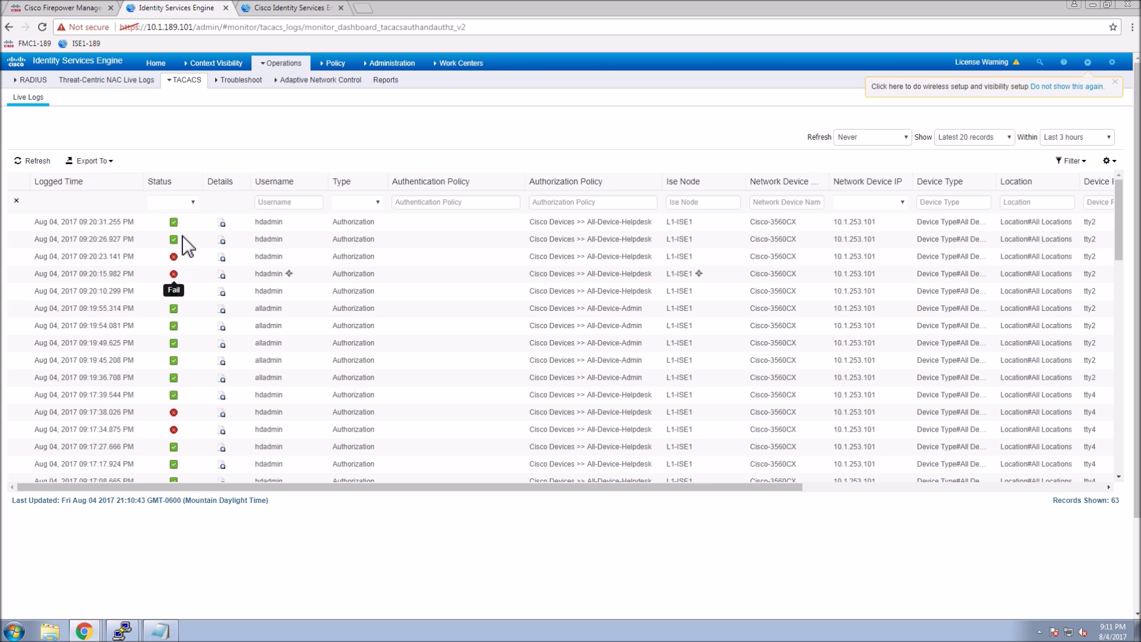
# Review the show ip route entry's details showing Command Authorization succeeded.
pyautogui.click(222, 223)
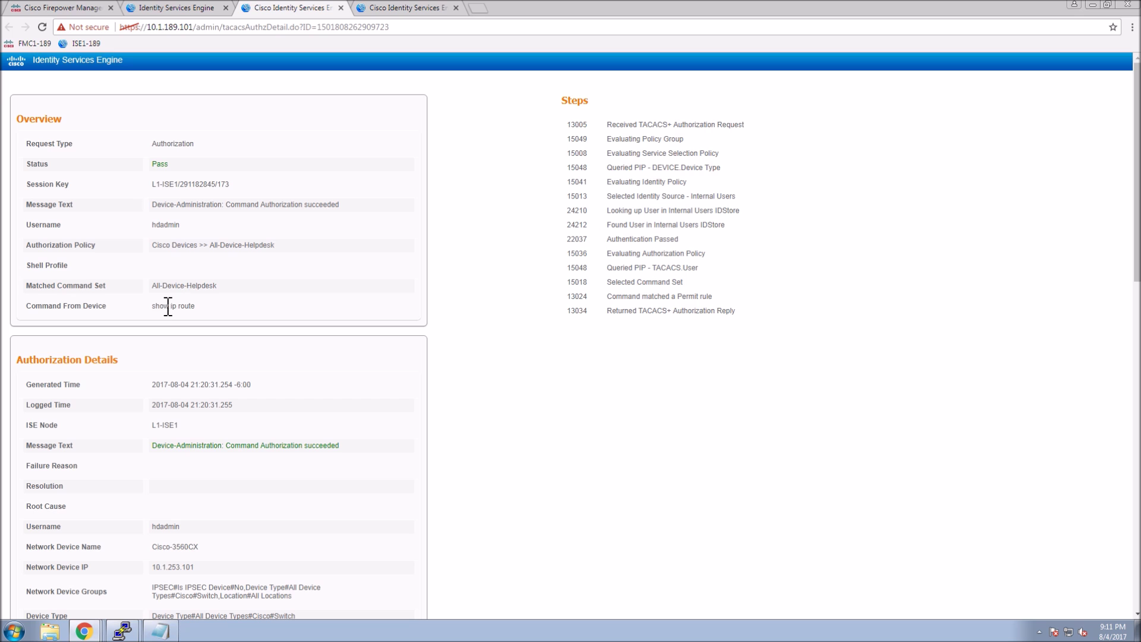
pyautogui.moveTo(207, 308); pyautogui.dragTo(208, 313)
pyautogui.moveTo(214, 447); pyautogui.dragTo(348, 463)
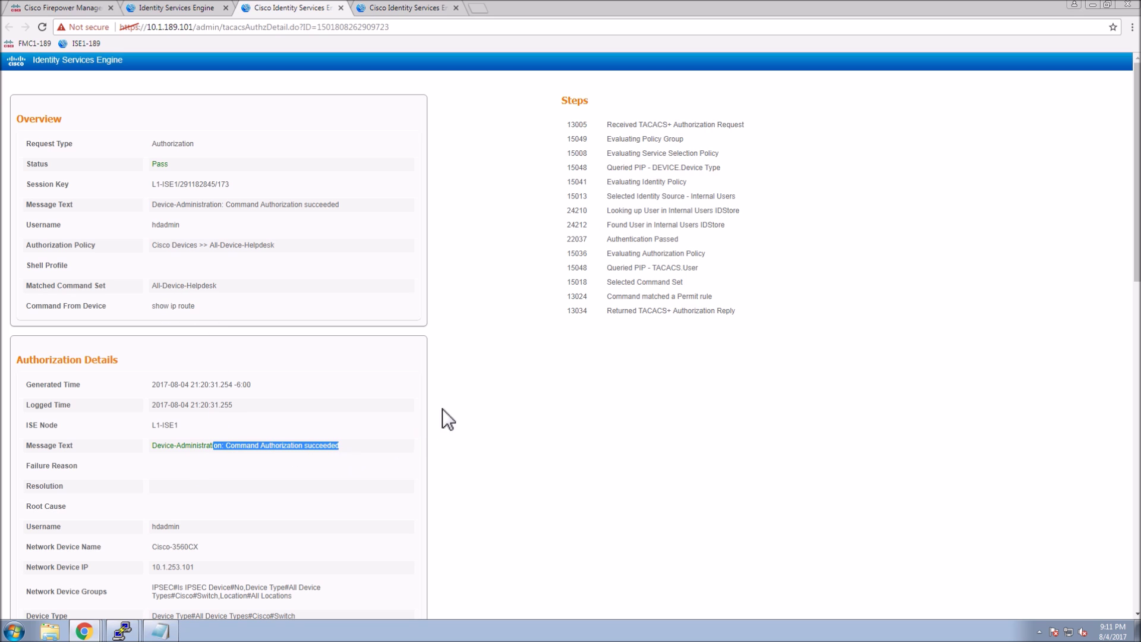